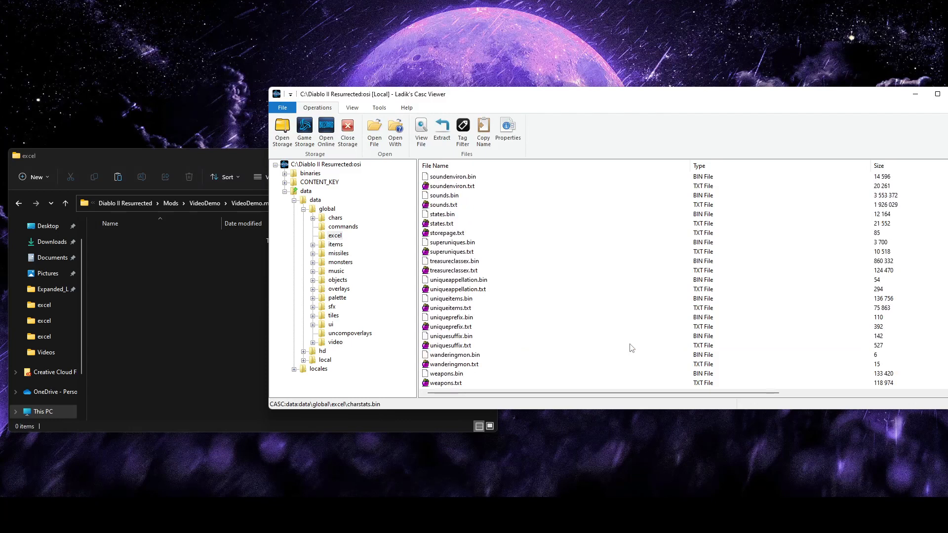
Extract states.txt from the game storage's excel folder into the VideoDemo mod's empty excel folder
scroll(603, 344, "up", 1)
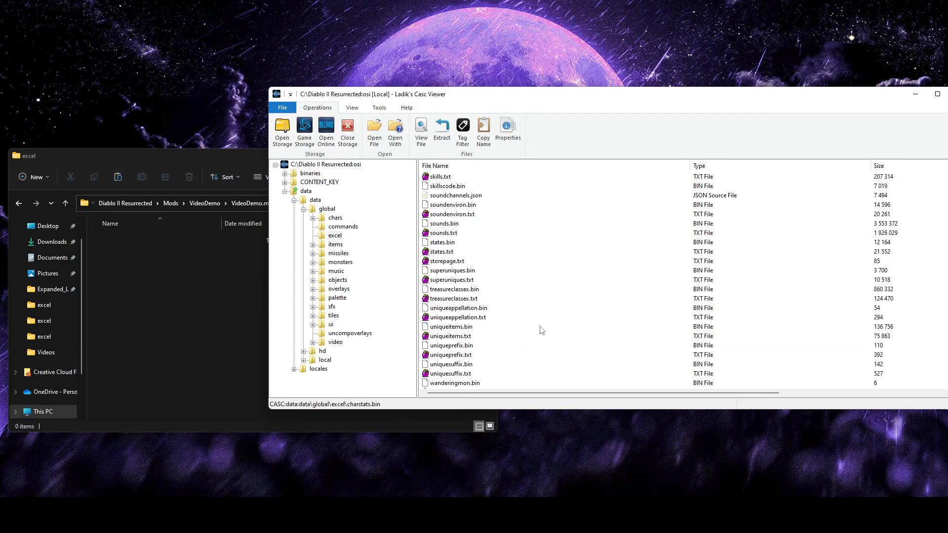
left_click(443, 255)
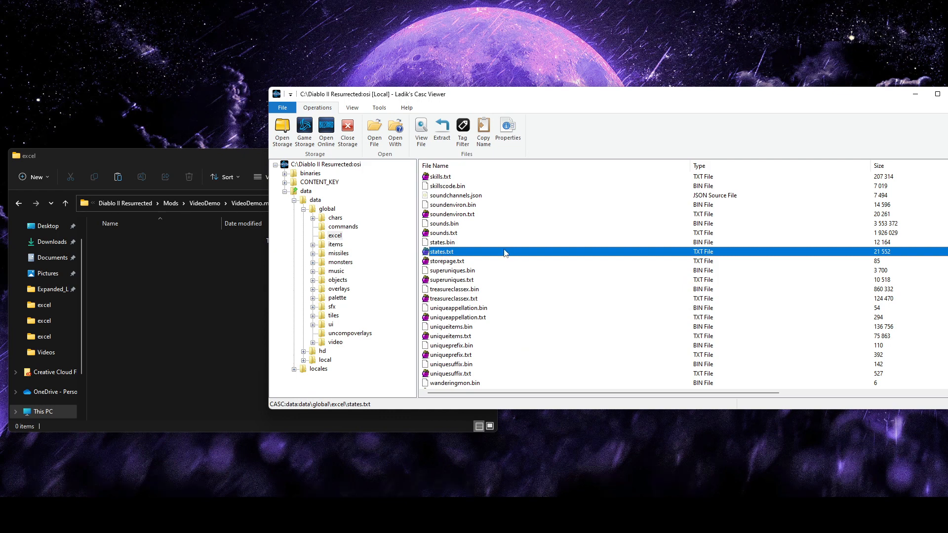
left_click(475, 243)
left_click(452, 254)
left_click_drag(157, 280, 153, 278)
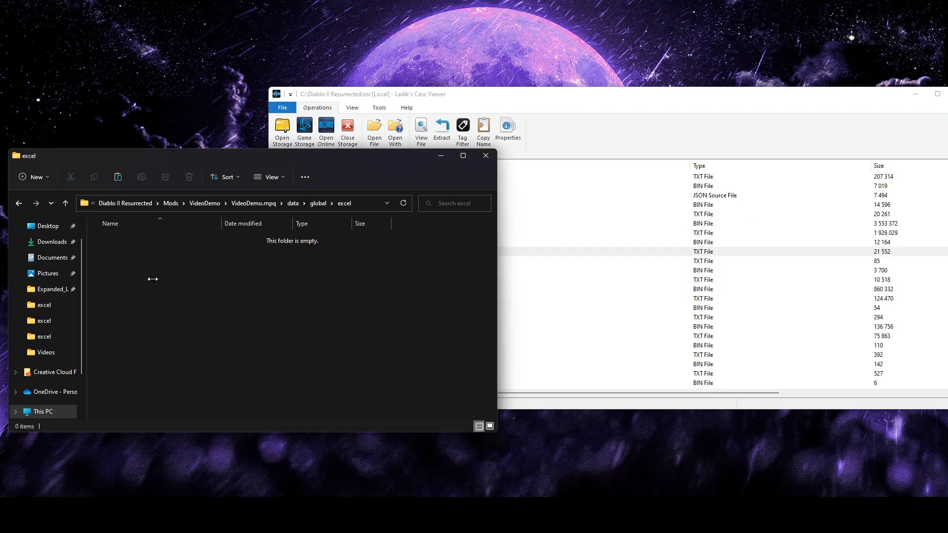
Extract cubemain.txt from the game storage into the VideoDemo mod's excel folder
left_click(553, 299)
scroll(494, 340, "up", 10)
scroll(493, 342, "up", 20)
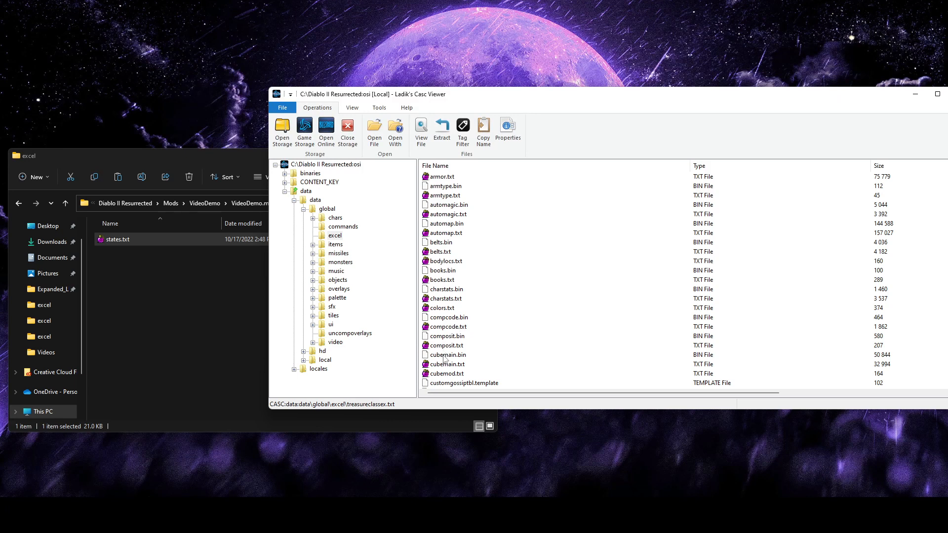
left_click(450, 371)
left_click(448, 366)
left_click_drag(524, 365, 302, 290)
Extract itemstatcost.txt from the game storage into the VideoDemo mod's excel folder
left_click(528, 324)
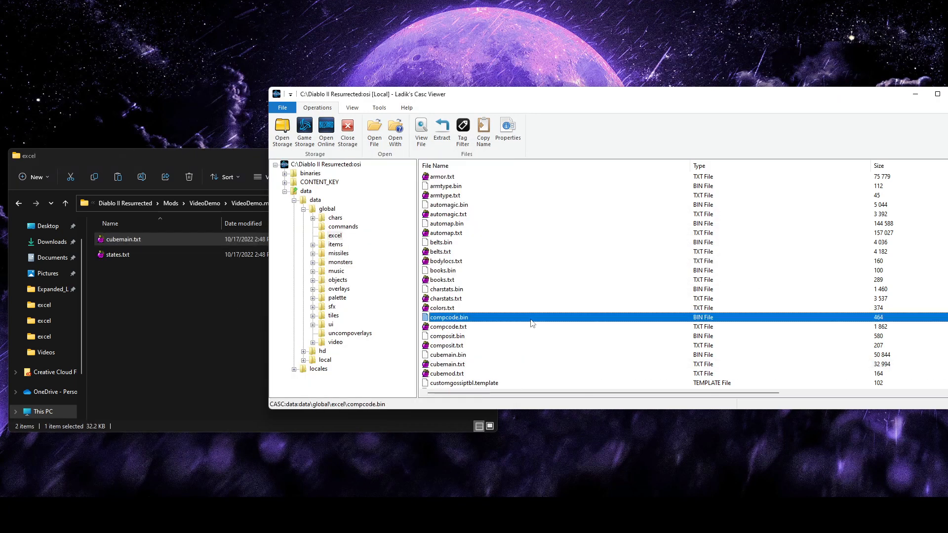
scroll(529, 322, "down", 10)
scroll(532, 323, "up", 9)
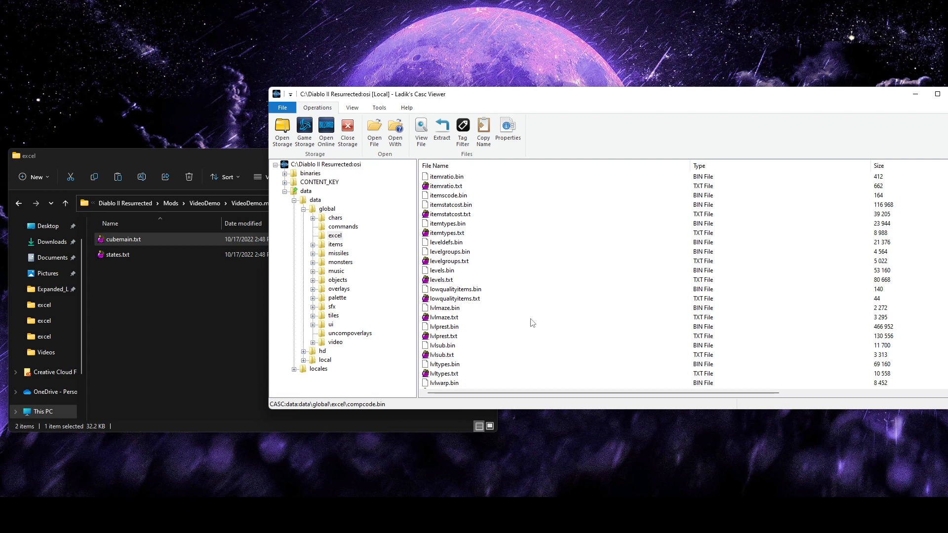
left_click(446, 216)
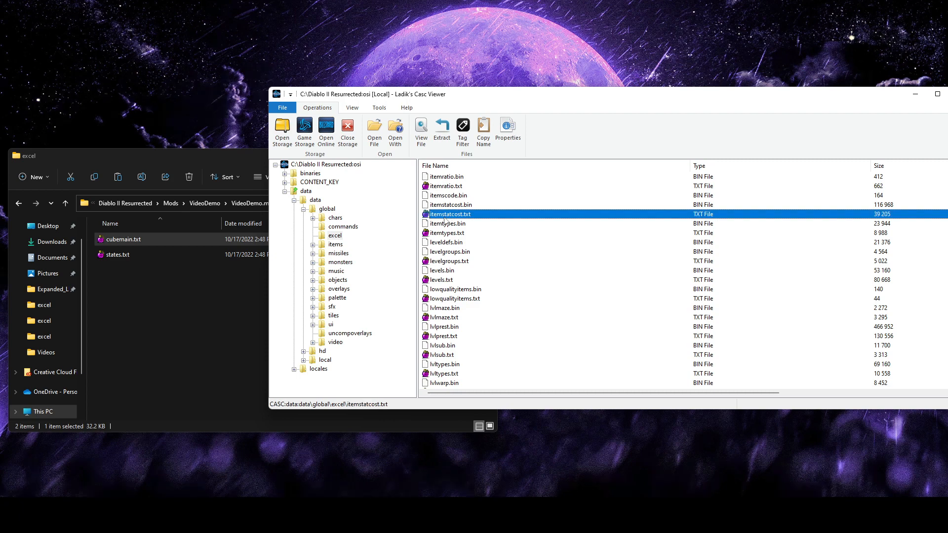
left_click(137, 305)
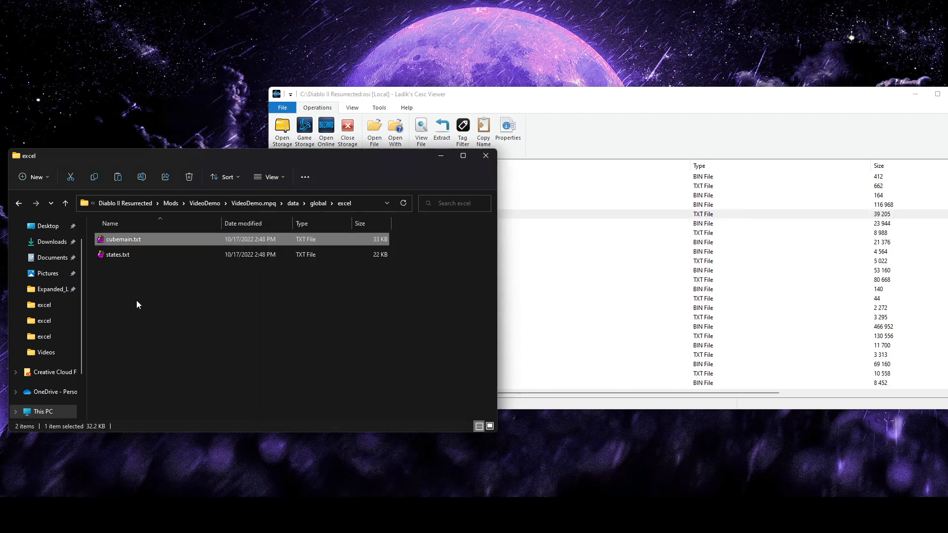
Extract properties.txt from the game storage into the VideoDemo mod's excel folder
left_click(580, 289)
scroll(469, 341, "down", 10)
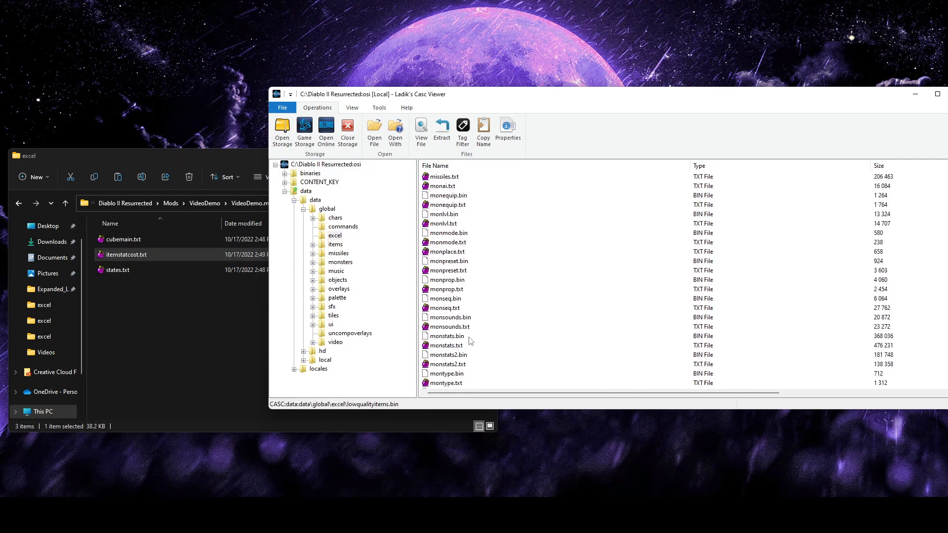
scroll(470, 340, "down", 10)
left_click(449, 319)
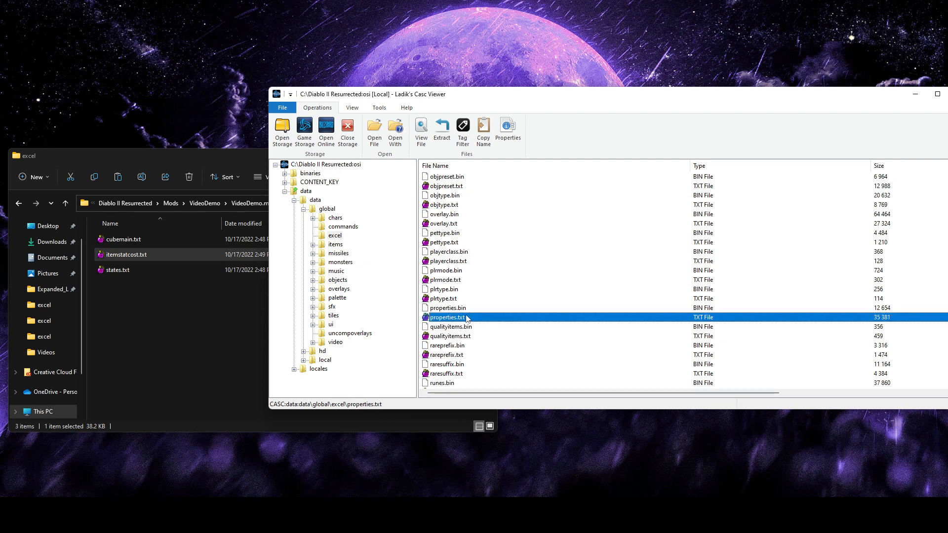
left_click_drag(466, 318, 163, 296)
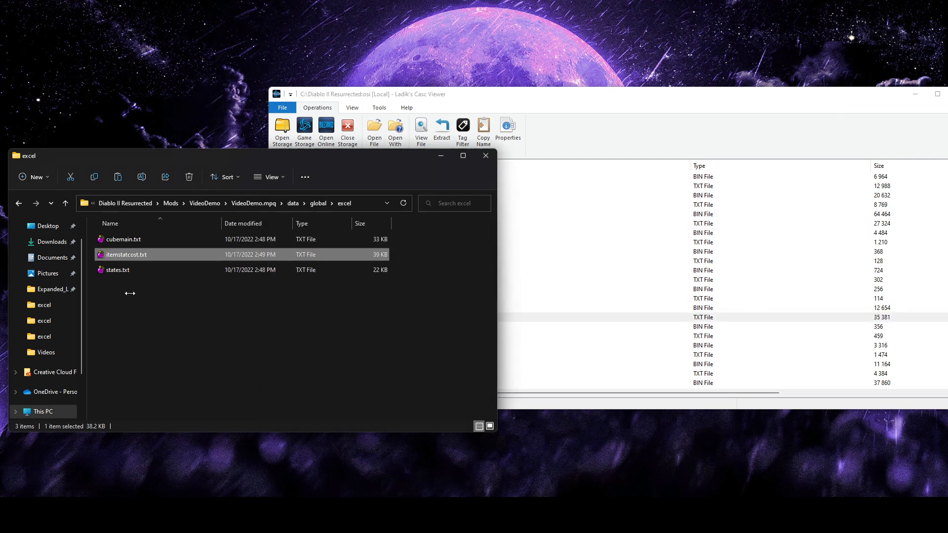
left_click(611, 120)
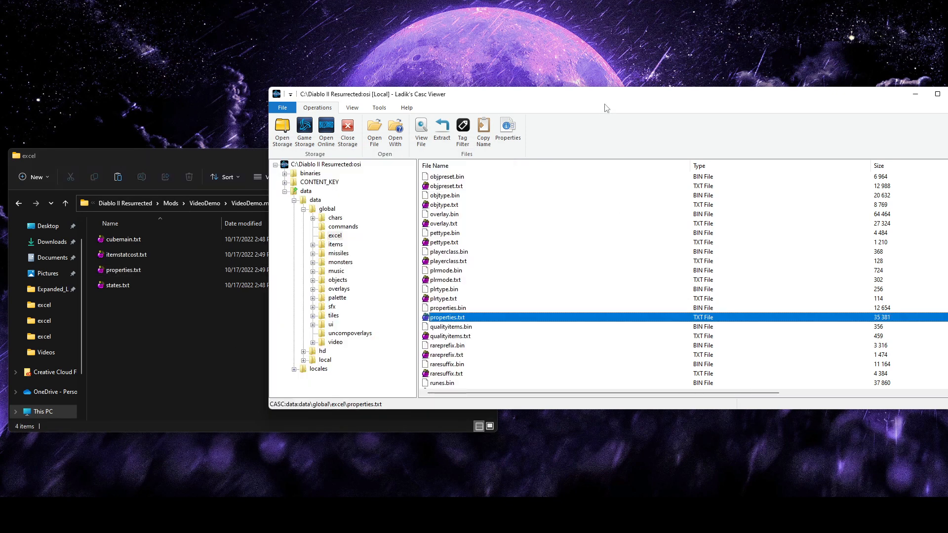
left_click(203, 338)
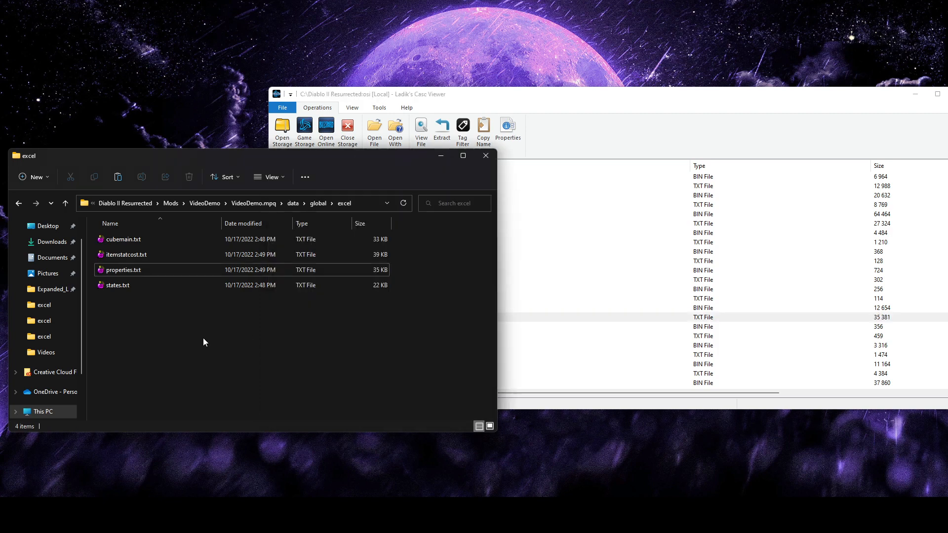
left_click(557, 141)
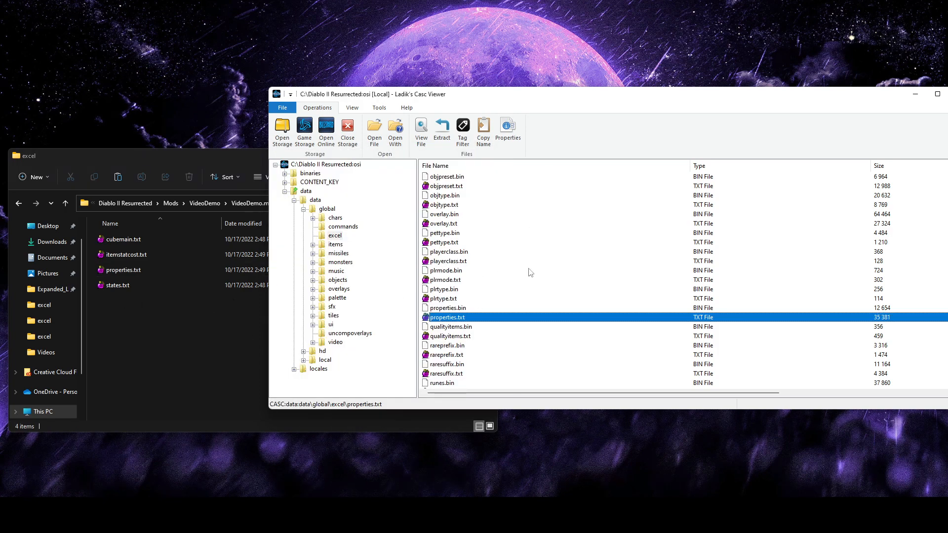
left_click(159, 350)
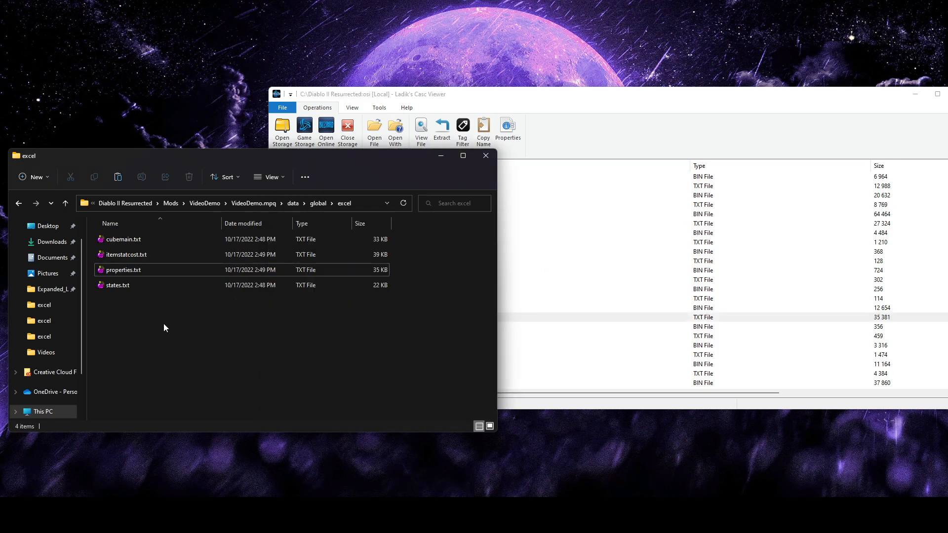
left_click_drag(170, 326, 118, 240)
left_click(325, 322)
left_click(599, 303)
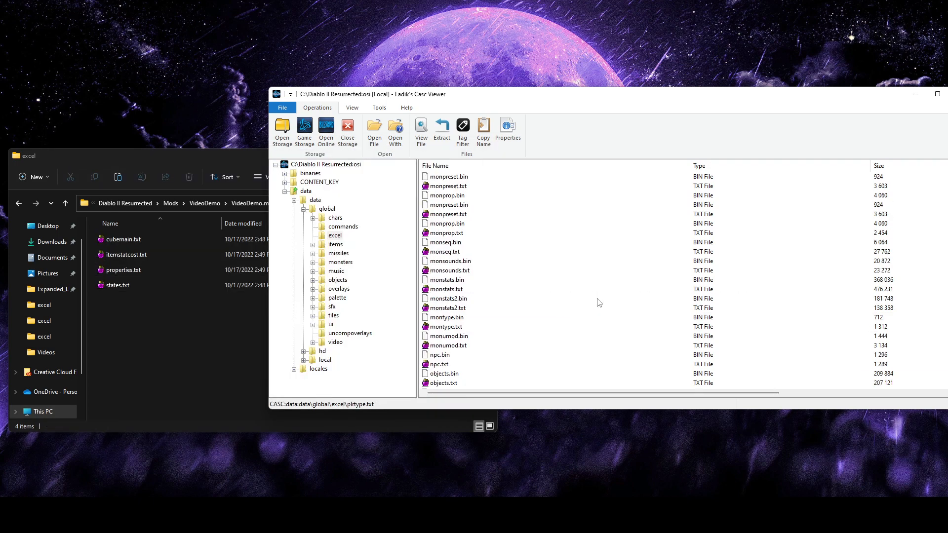
Minimize the storage viewer, open the mod's states.txt in AFJ Sheet, and widen the state column to show full names
left_click(915, 96)
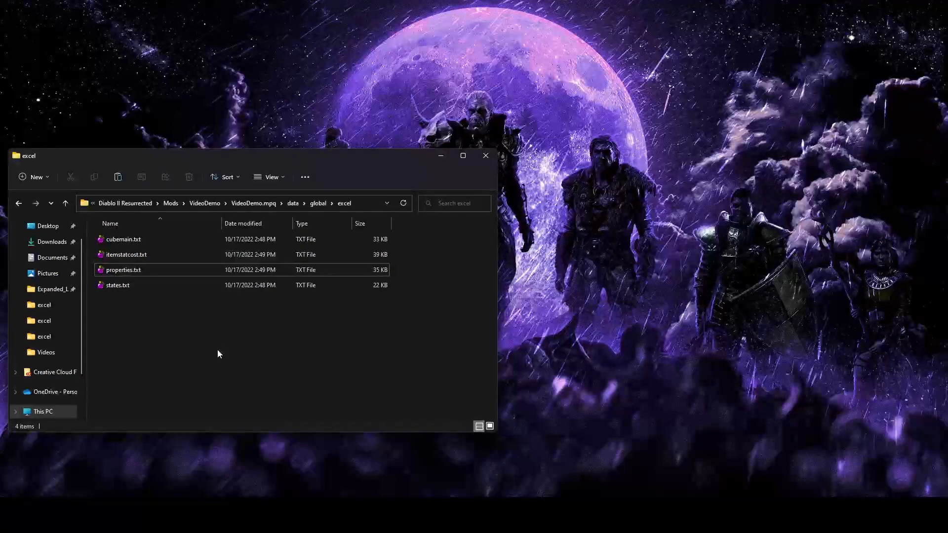
double_click(128, 287)
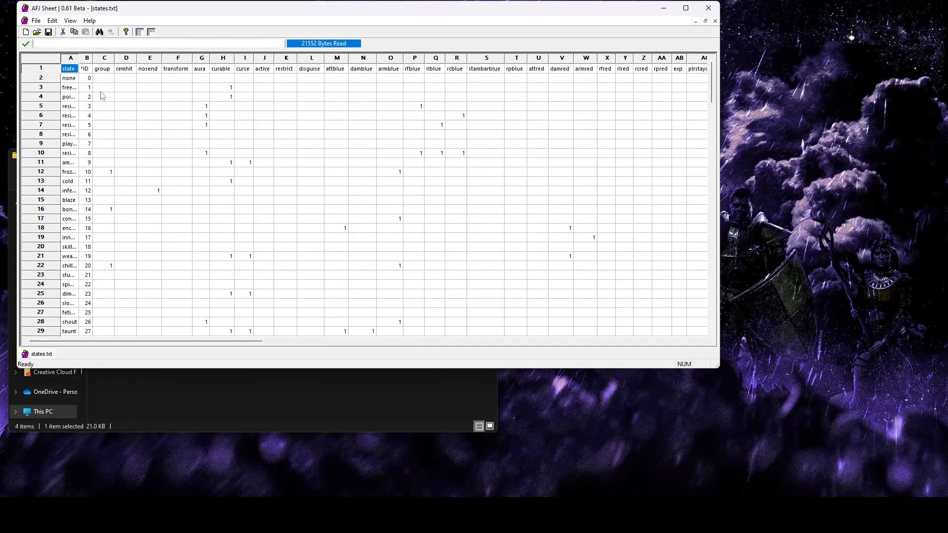
left_click_drag(79, 60, 141, 61)
left_click(234, 181)
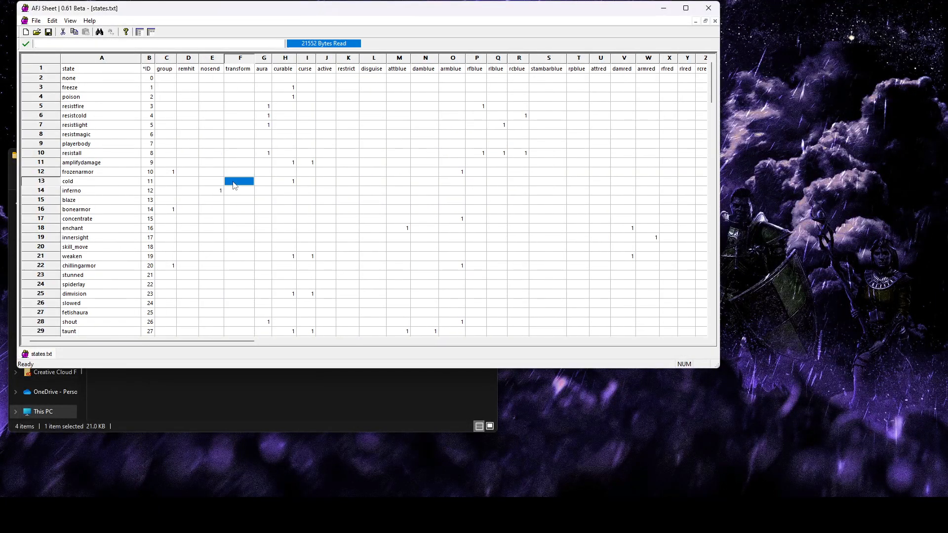
Append an empty row after the desecrated row at the end of states.txt
left_click_drag(716, 83, 715, 320)
left_click_drag(255, 7, 404, 68)
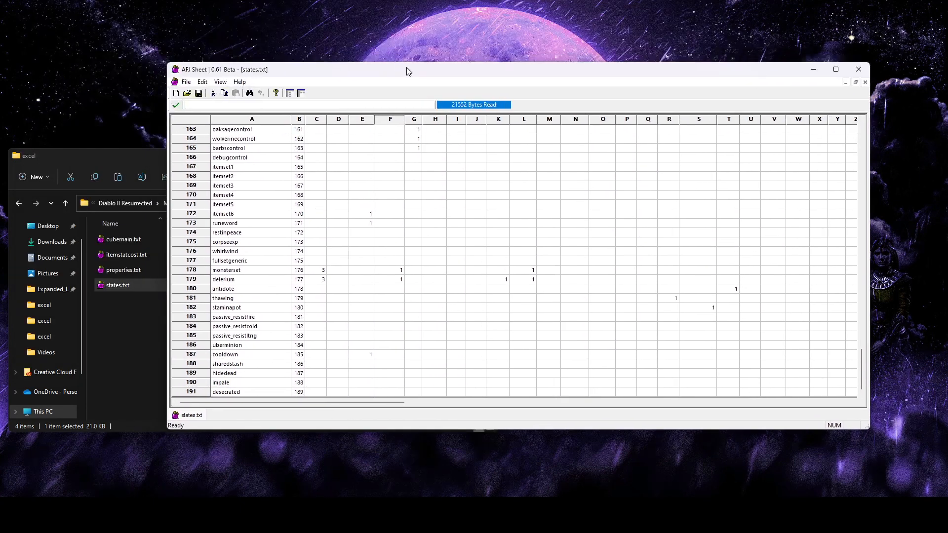
left_click(365, 374)
left_click(192, 392)
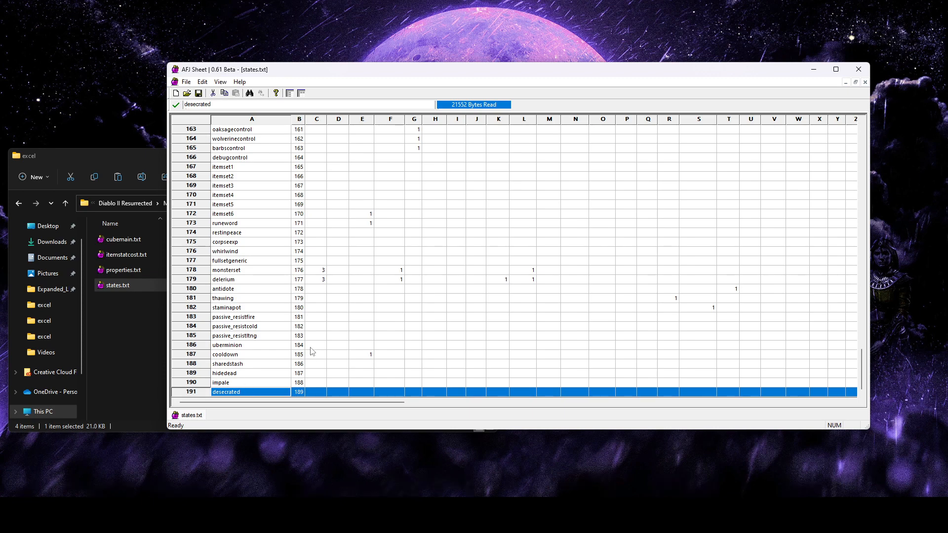
scroll(310, 347, "up", 1)
scroll(309, 349, "down", 1)
scroll(235, 382, "up", 2)
scroll(208, 387, "down", 2)
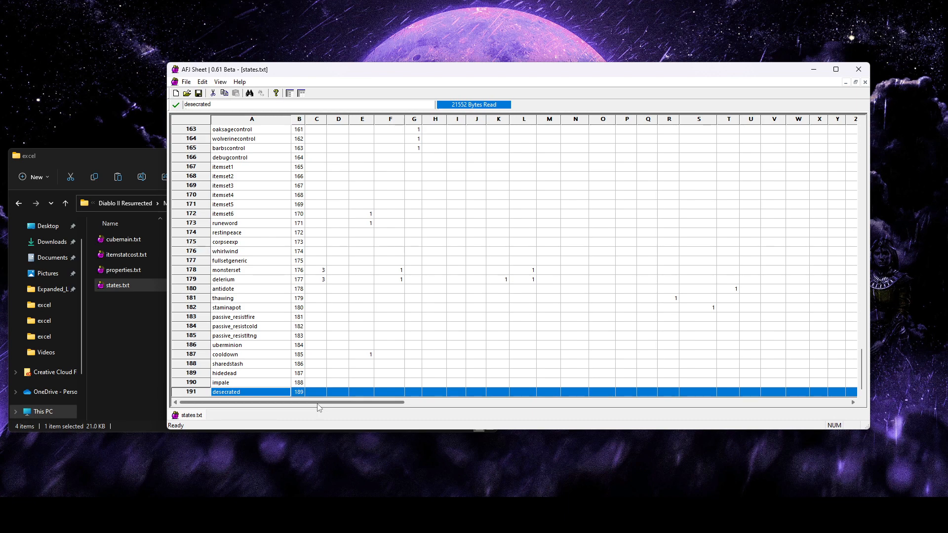
right_click(203, 393)
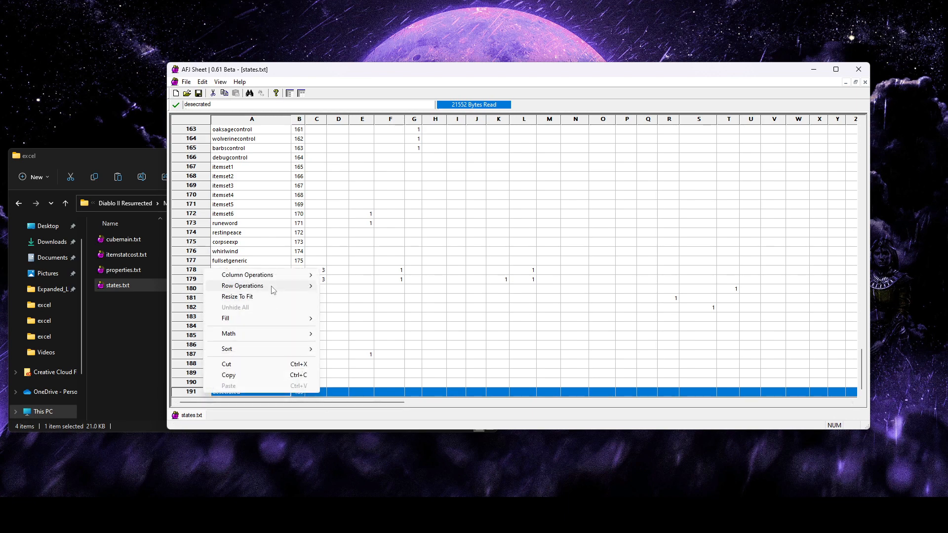
mouse_move(277, 286)
left_click(340, 287)
left_click(509, 268)
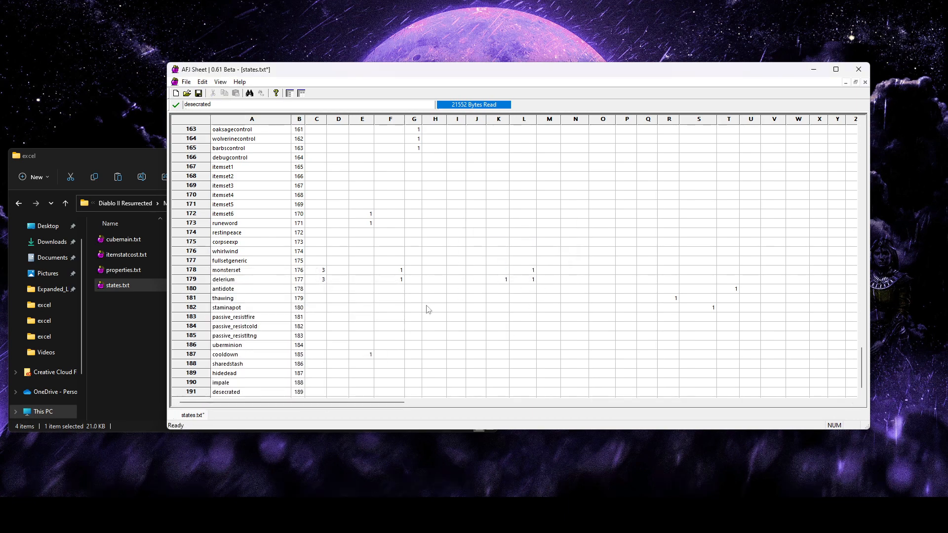
Fill in the new last row with the state name colordyered and the ID 190
left_click(242, 393)
type("c")
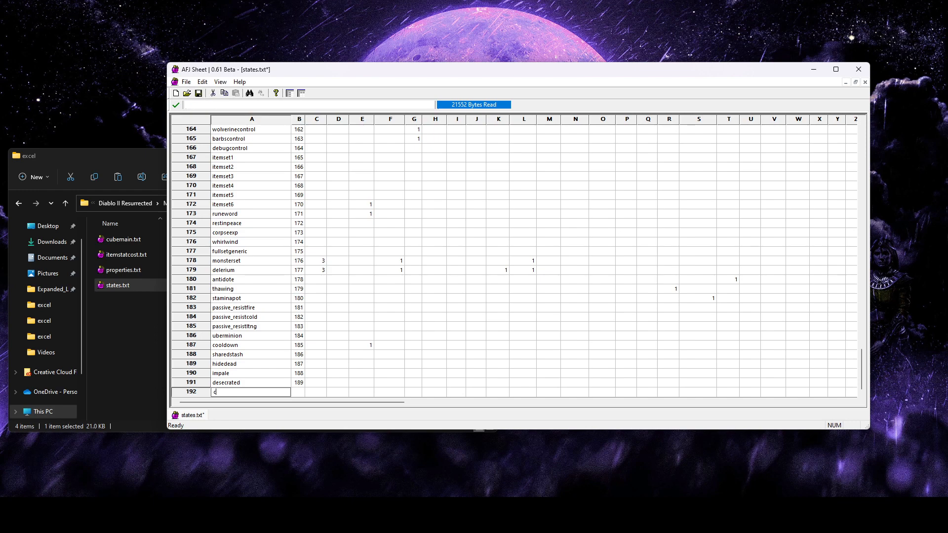
type("olordyered")
left_click(299, 393)
type("190")
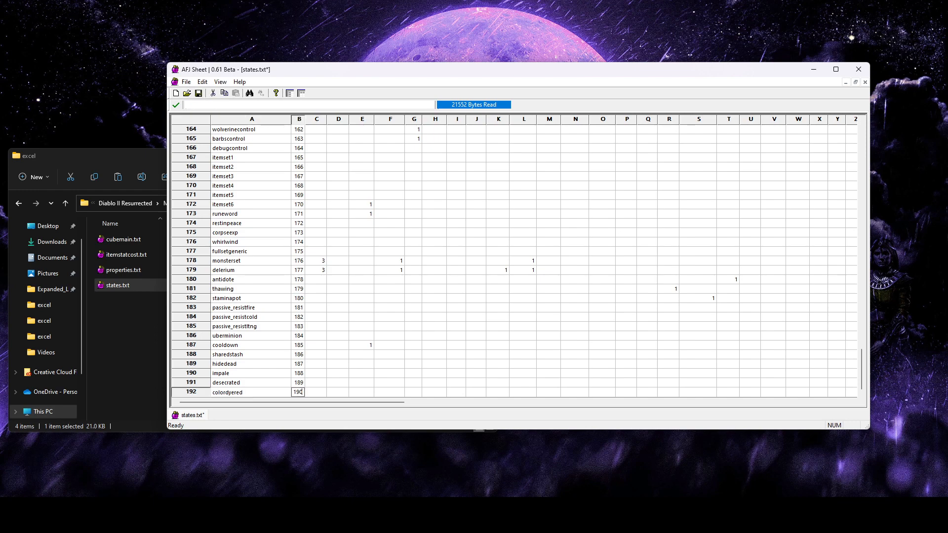
left_click(456, 354)
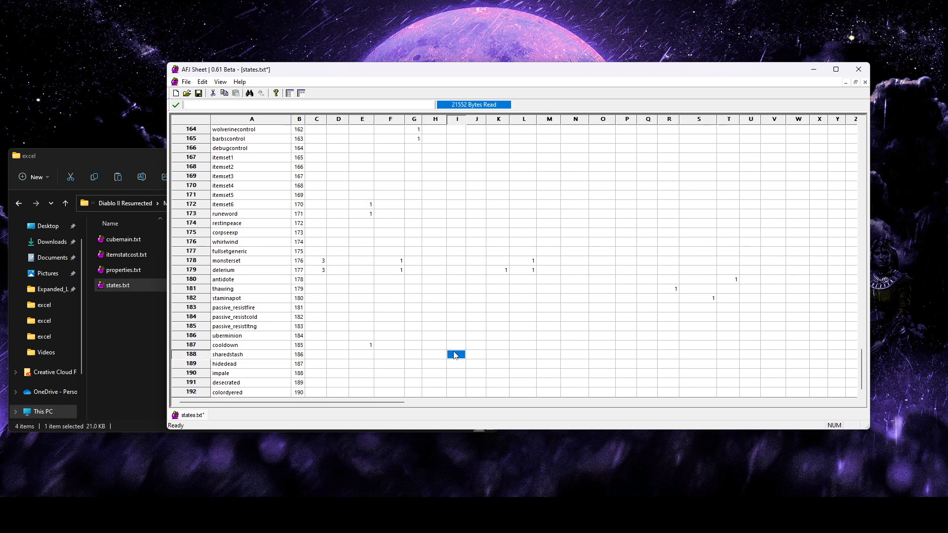
Freeze the header row and the first column of the states.txt sheet
left_click(303, 94)
left_click(303, 93)
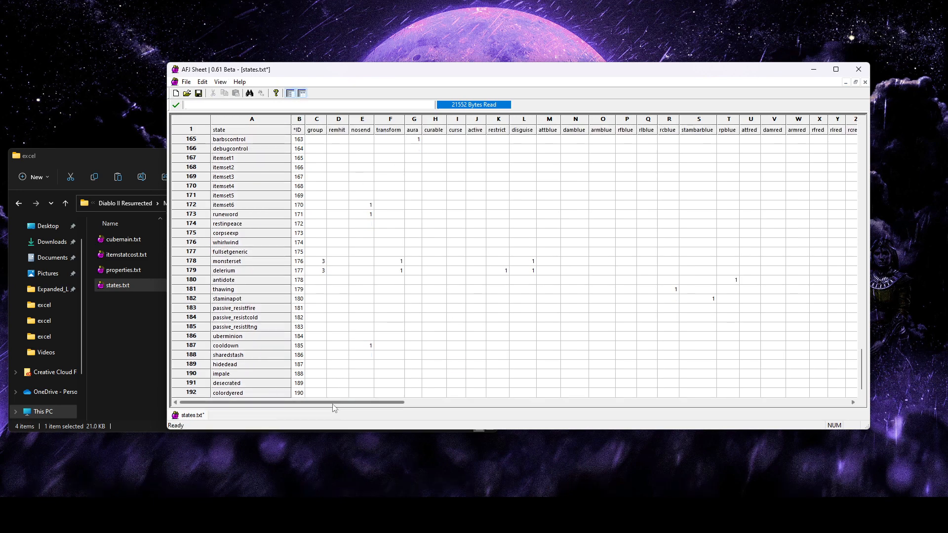
Examine the itemtype and itemtrans columns of states.txt
left_click_drag(377, 402, 781, 400)
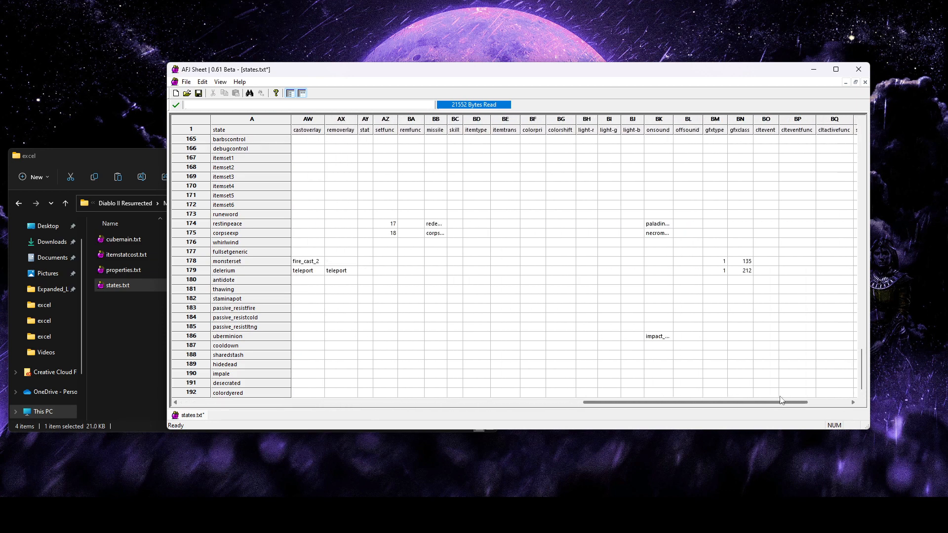
left_click(481, 120)
left_click(503, 121)
left_click(481, 122)
left_click(502, 121)
left_click(486, 119)
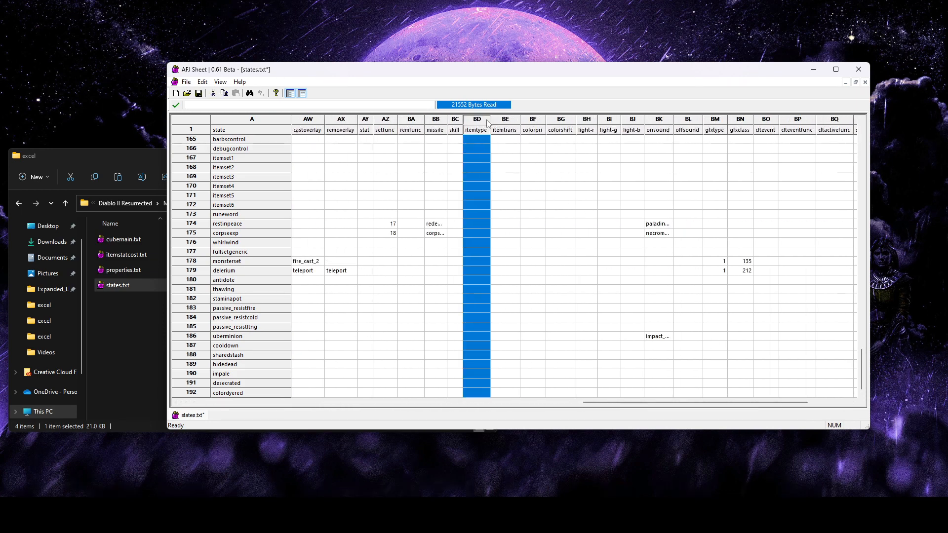
left_click(495, 121)
left_click(485, 124)
left_click(498, 123)
left_click(485, 123)
Switch to Ladik's Casc Viewer and open itemtypes.txt from the excel folder to consult the item type codes
left_click(478, 395)
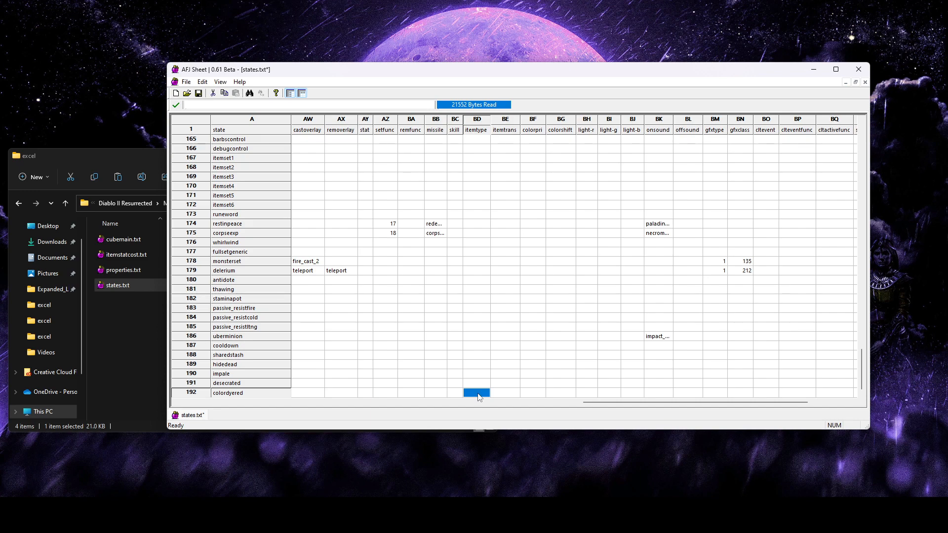
left_click(725, 519)
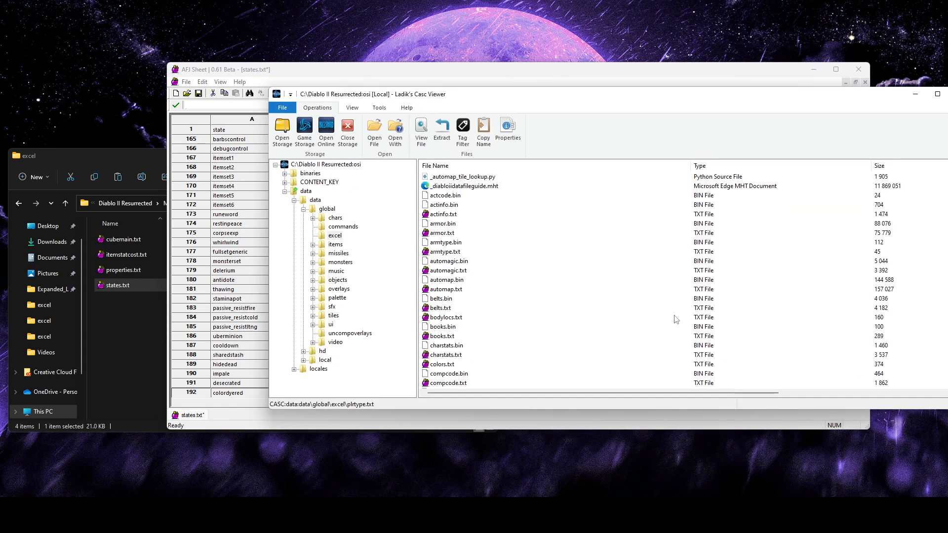
scroll(499, 299, "down", 15)
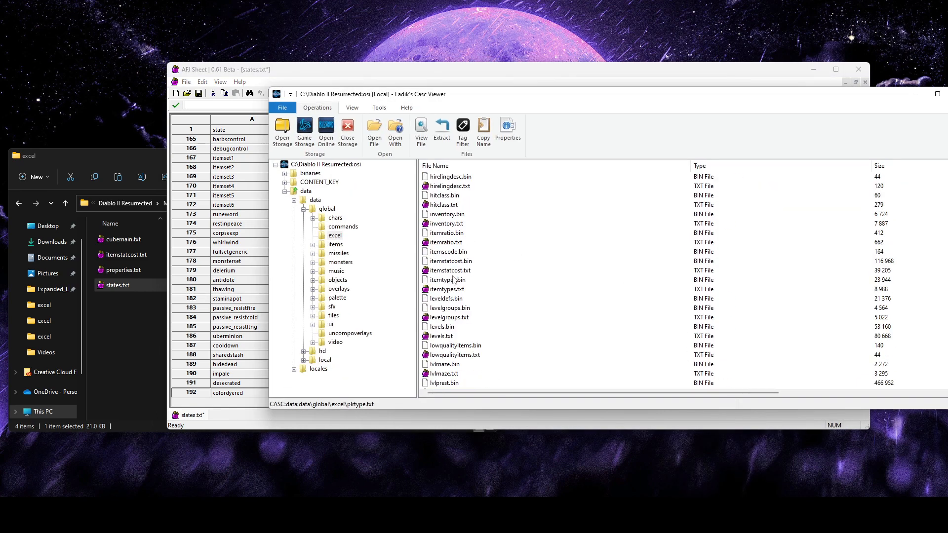
double_click(451, 289)
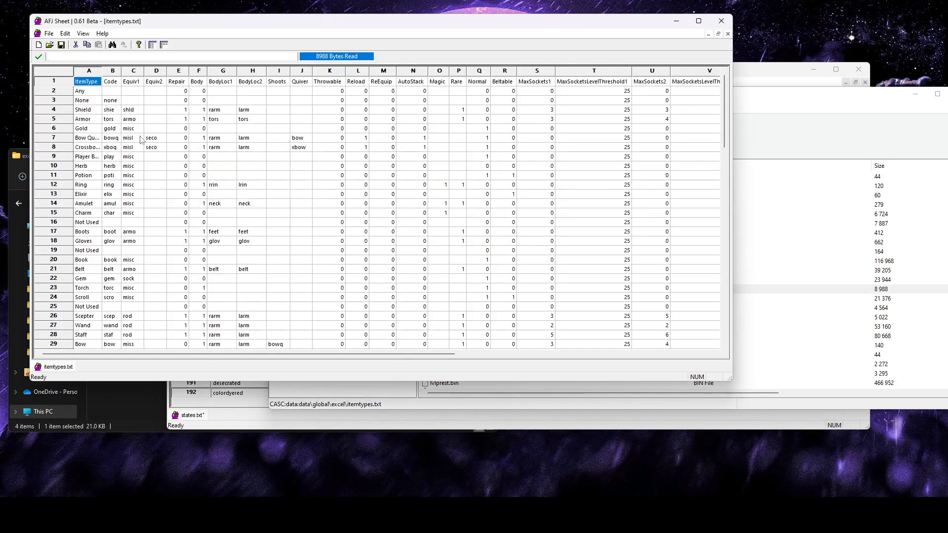
Examine the Equiv1 codes of the shield, armor and misc rows in itemtypes.txt
left_click(129, 109)
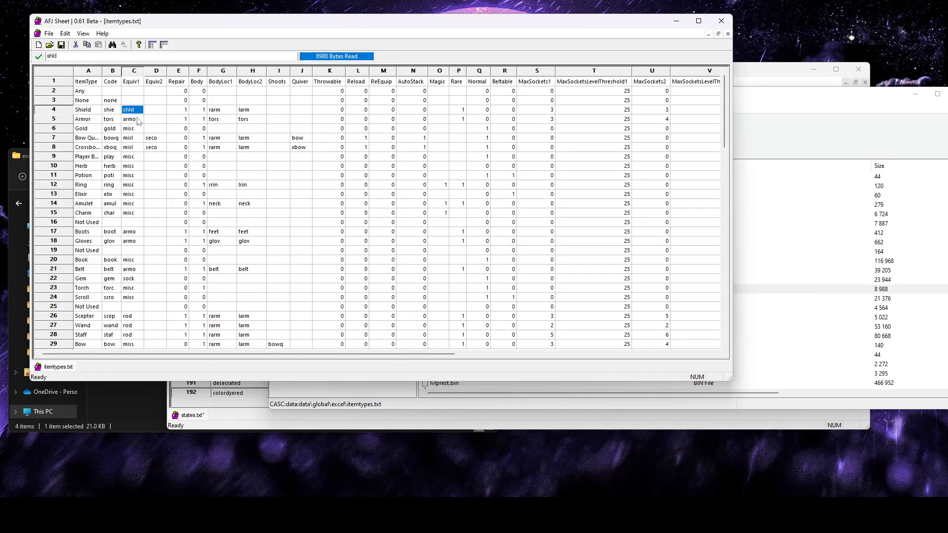
left_click(137, 166)
left_click(134, 207)
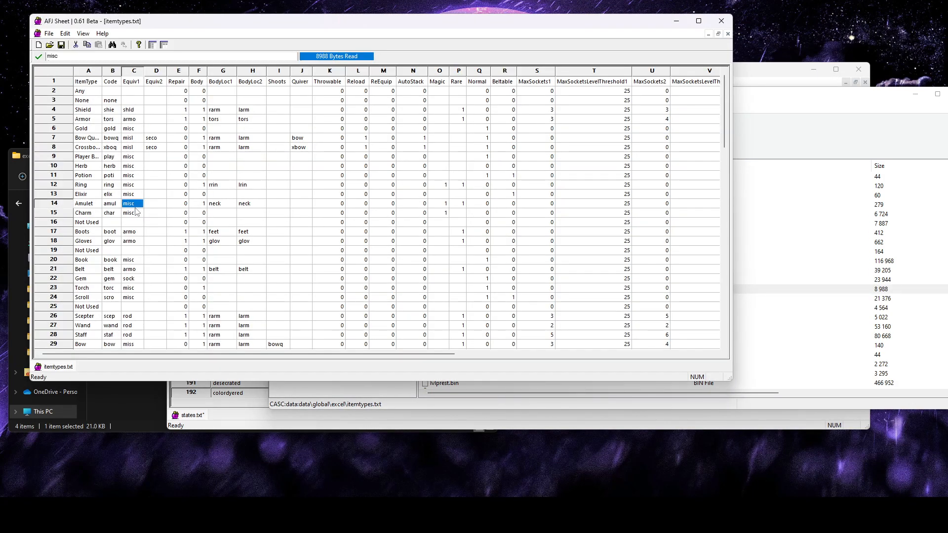
left_click(134, 109)
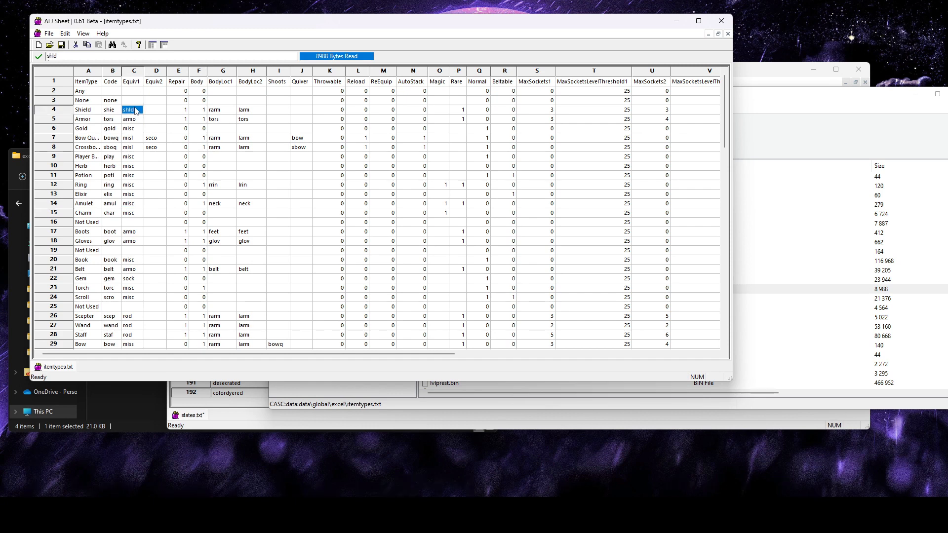
left_click(133, 101)
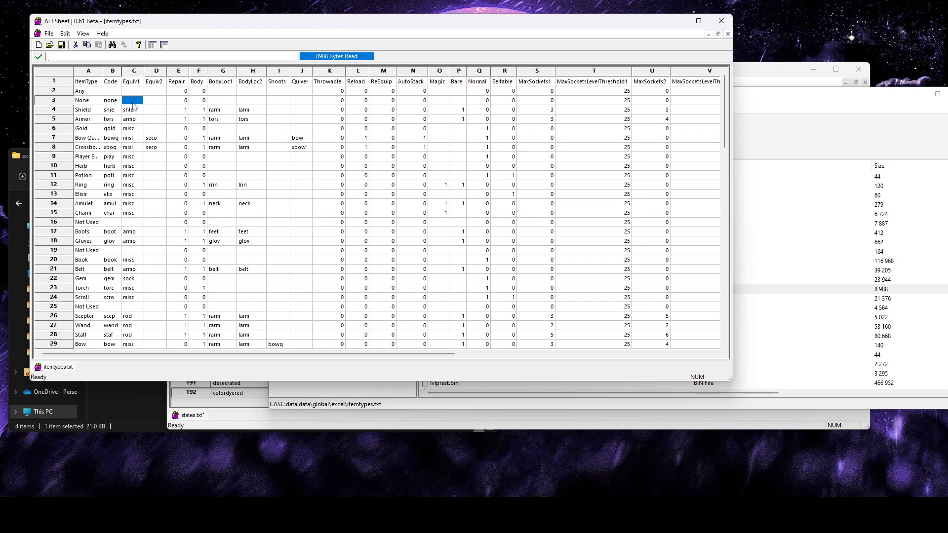
left_click(134, 110)
Copy the armo code from the Armor row of itemtypes.txt into the itemtype cell of the colordyered row in states.txt
left_click(419, 428)
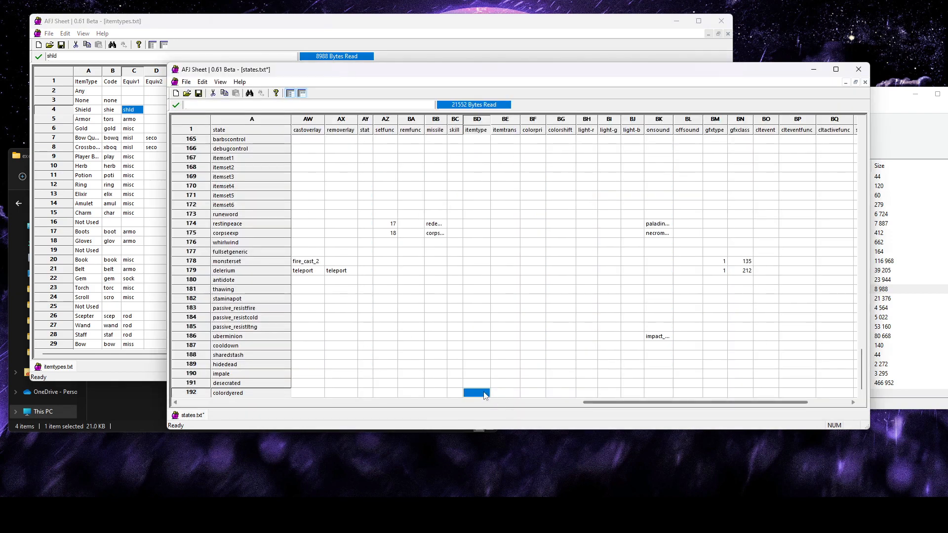
double_click(484, 394)
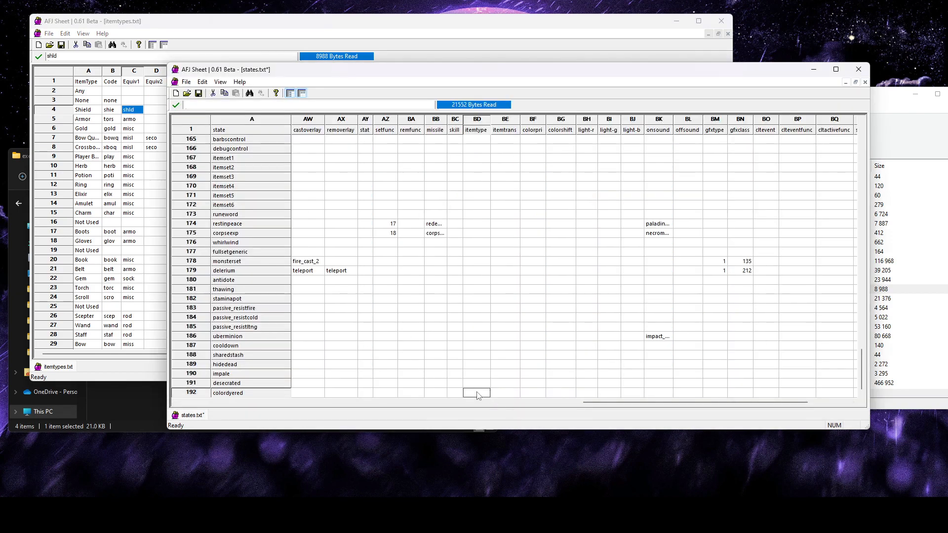
left_click(184, 34)
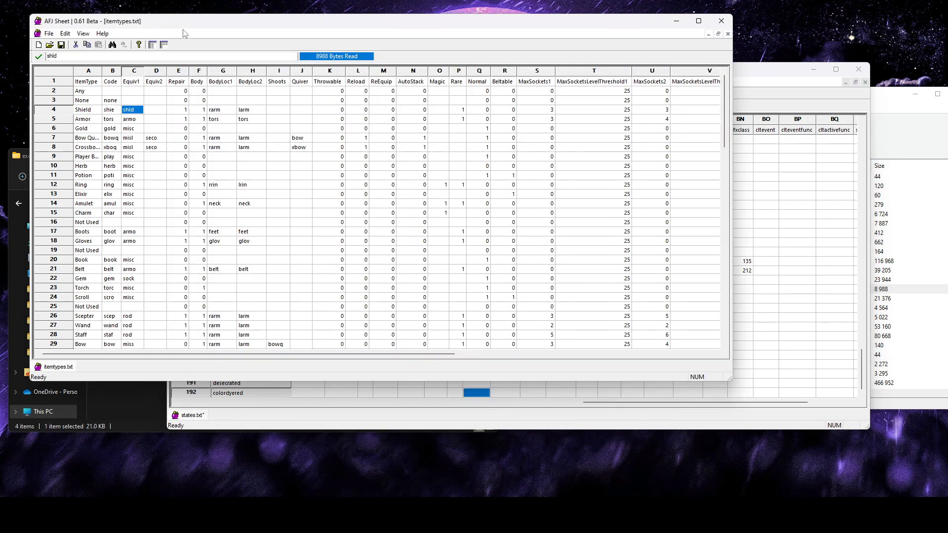
left_click(70, 121)
left_click(137, 122)
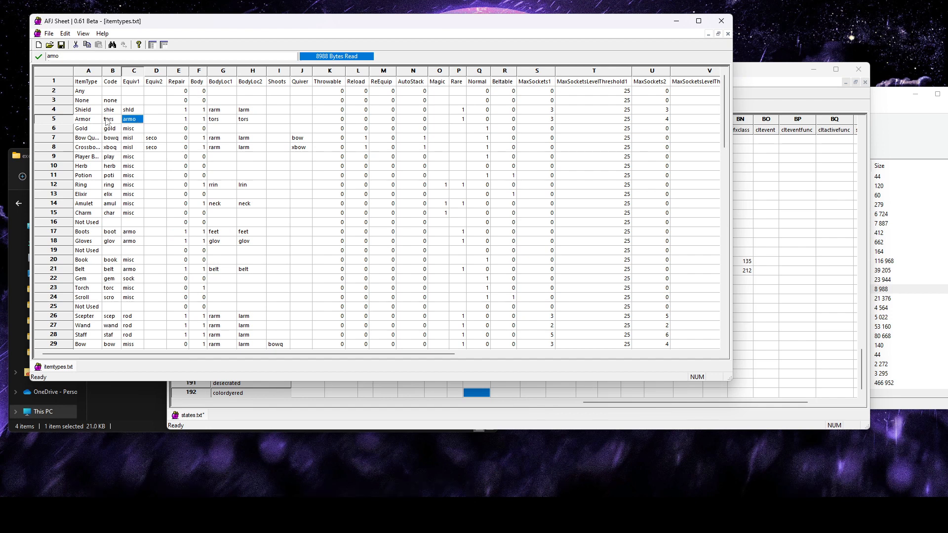
left_click(140, 113)
left_click(137, 123)
left_click(481, 395)
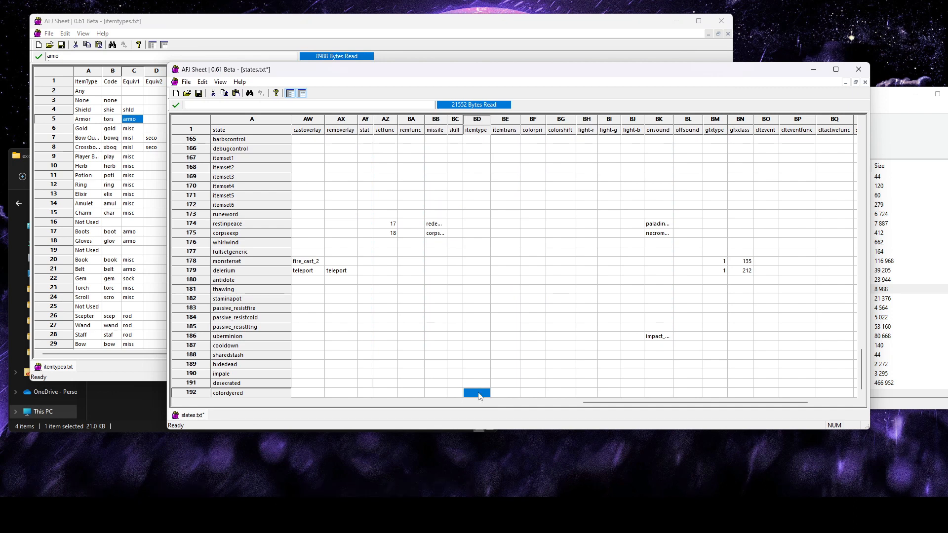
left_click(484, 375)
left_click(480, 395)
Switch to Ladik's Casc Viewer and open colors.txt from the excel folder to look up values for the itemtrans column
left_click(507, 394)
left_click(509, 130)
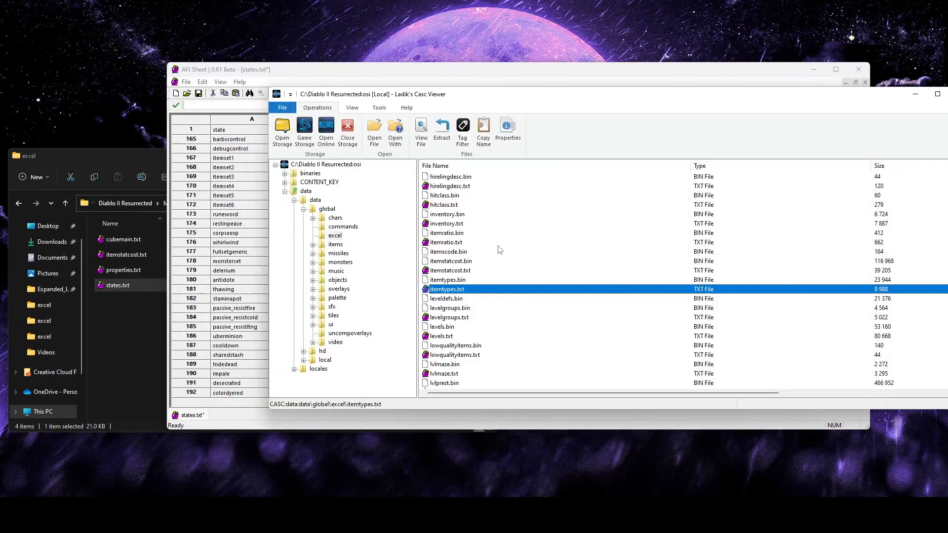
scroll(499, 249, "up", 10)
double_click(447, 365)
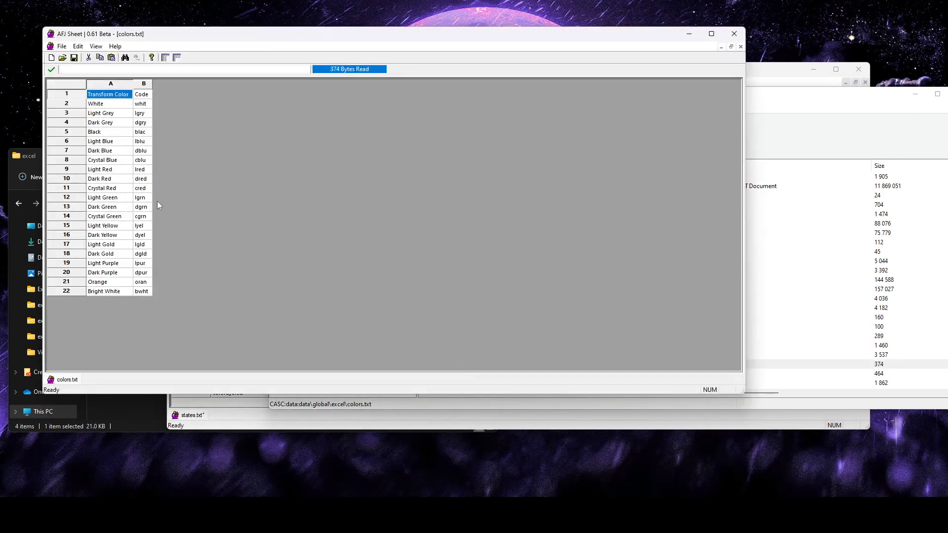
Examine the transform color names and their codes in colors.txt
left_click(113, 105)
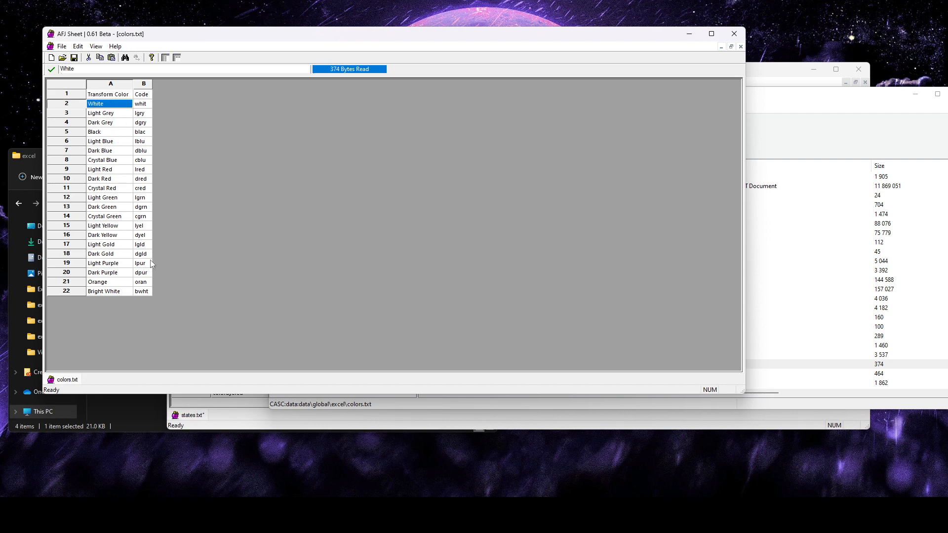
left_click(124, 291, "shift")
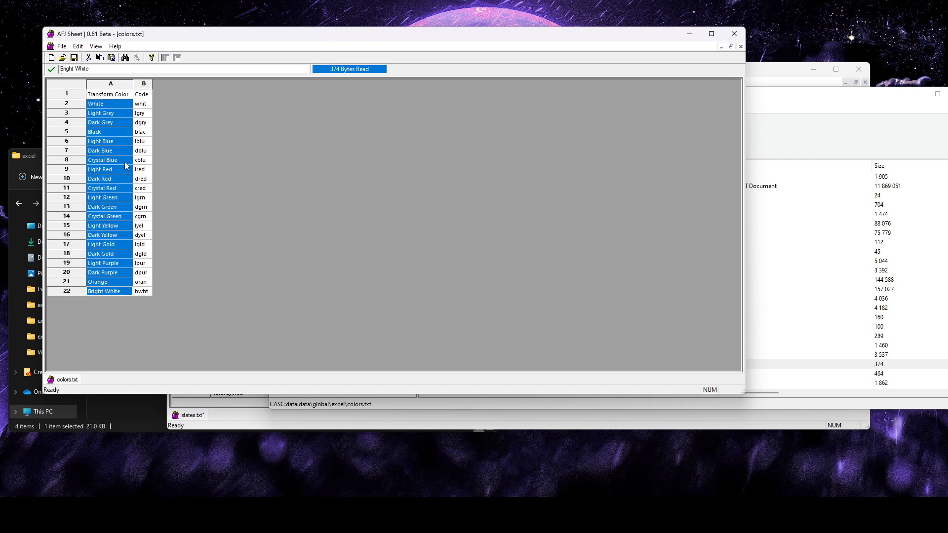
left_click(142, 104)
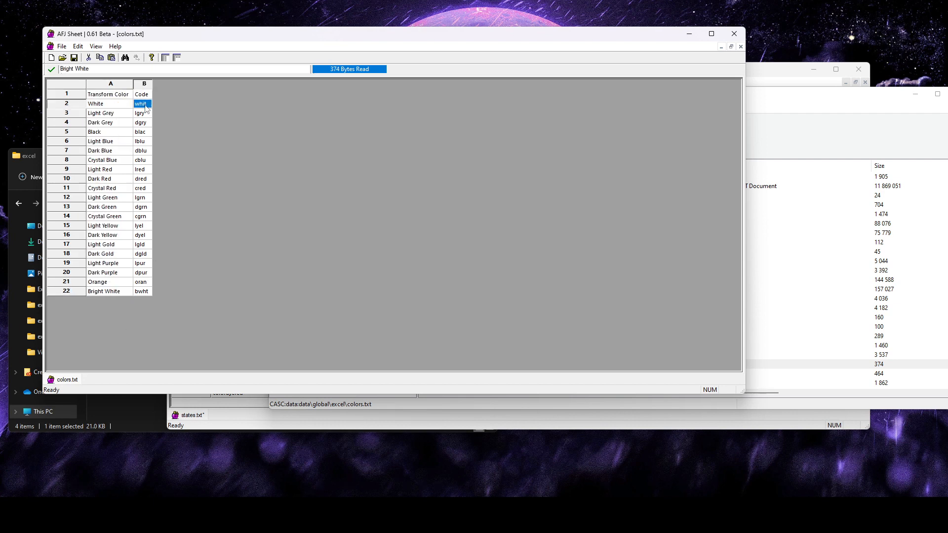
left_click(146, 295, "shift")
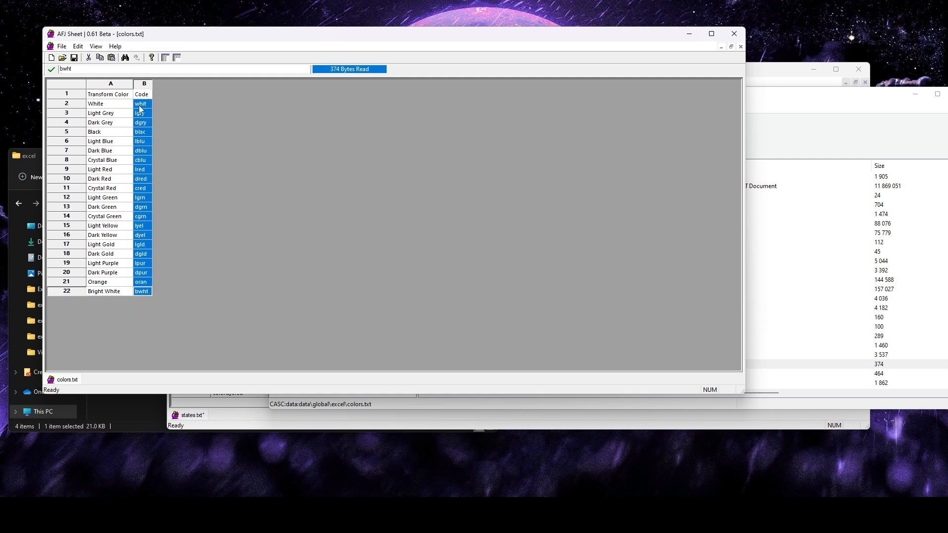
left_click(261, 426)
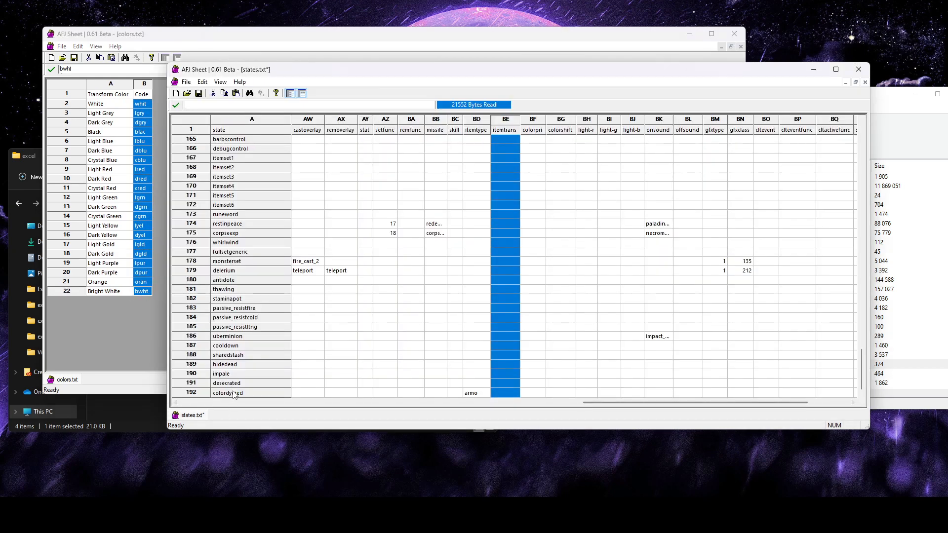
Copy the Crystal Red code cred from colors.txt into the itemtrans cell of the colordyered row in states.txt
left_click(121, 217)
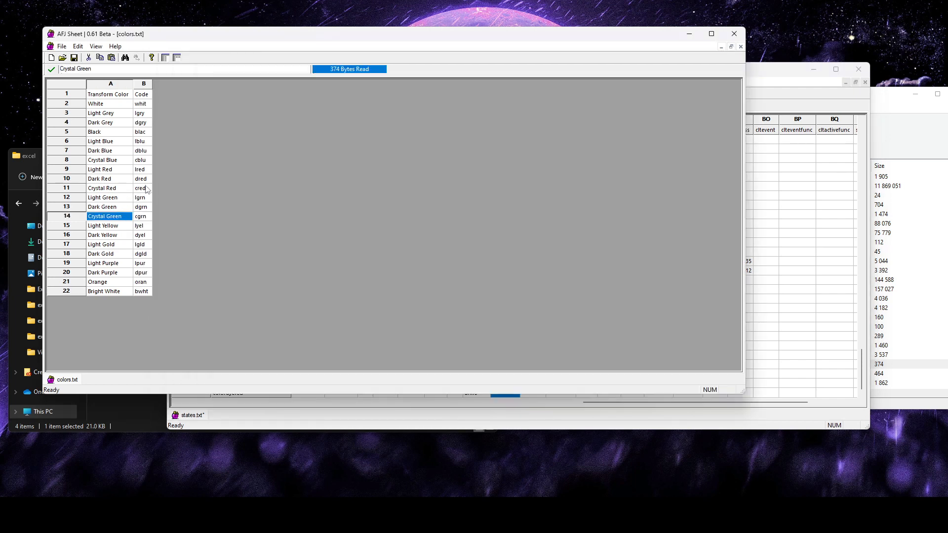
left_click(147, 190)
left_click(108, 191)
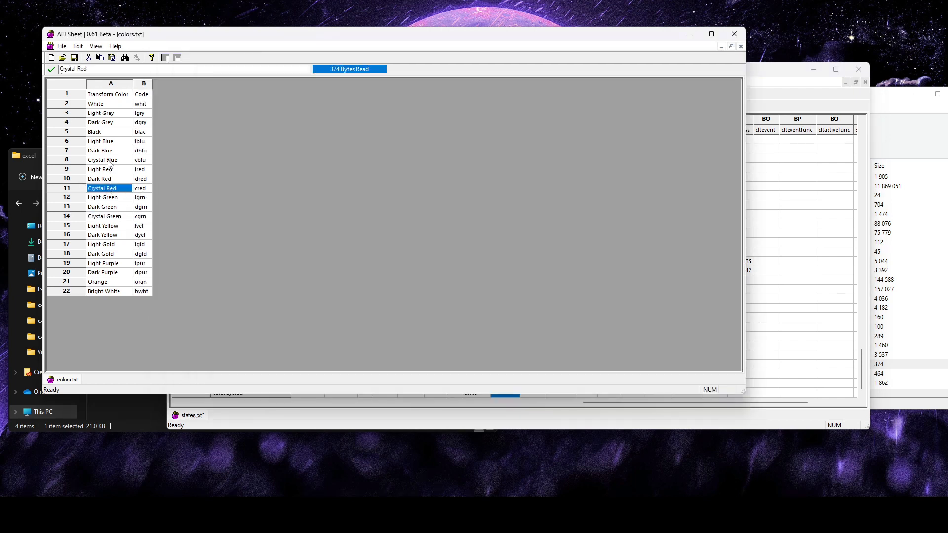
left_click(109, 162)
left_click(110, 219)
left_click(109, 192)
left_click(148, 188)
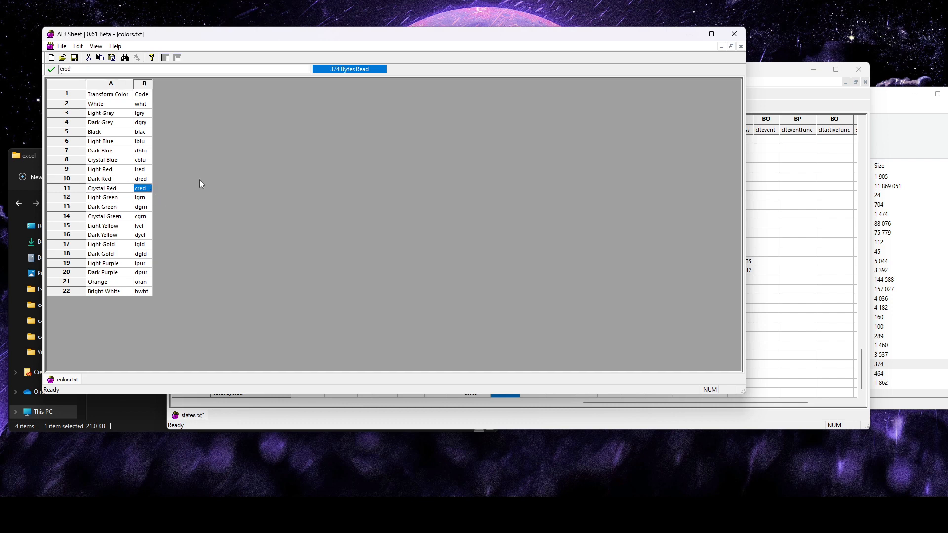
left_click(409, 413)
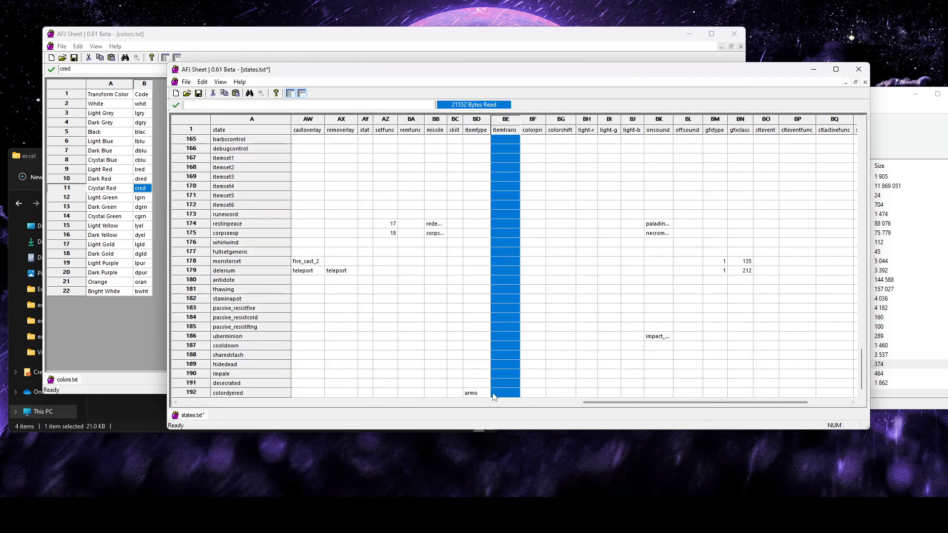
left_click(503, 394)
left_click(500, 357)
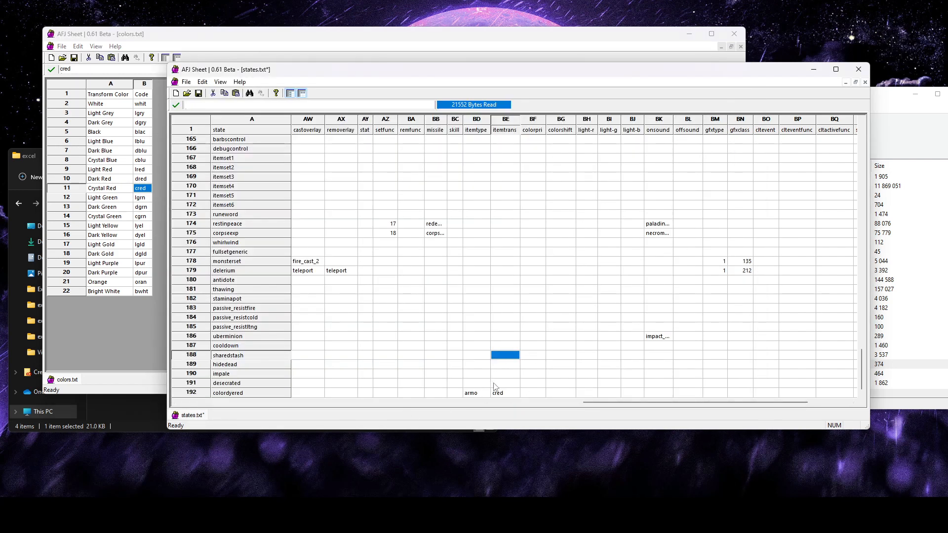
Review the itemtype and itemtrans entries of the colordyered row in states.txt
left_click(506, 394)
left_click(514, 120)
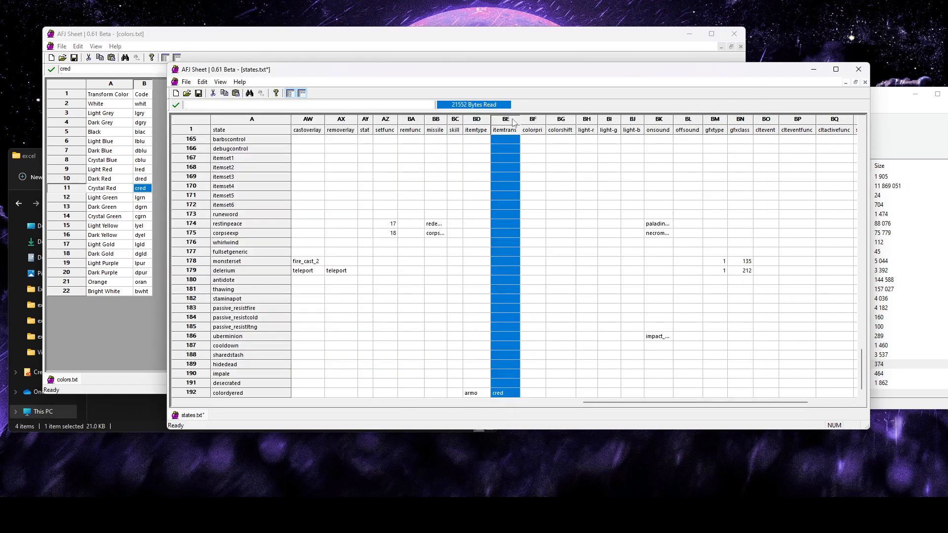
left_click(562, 356)
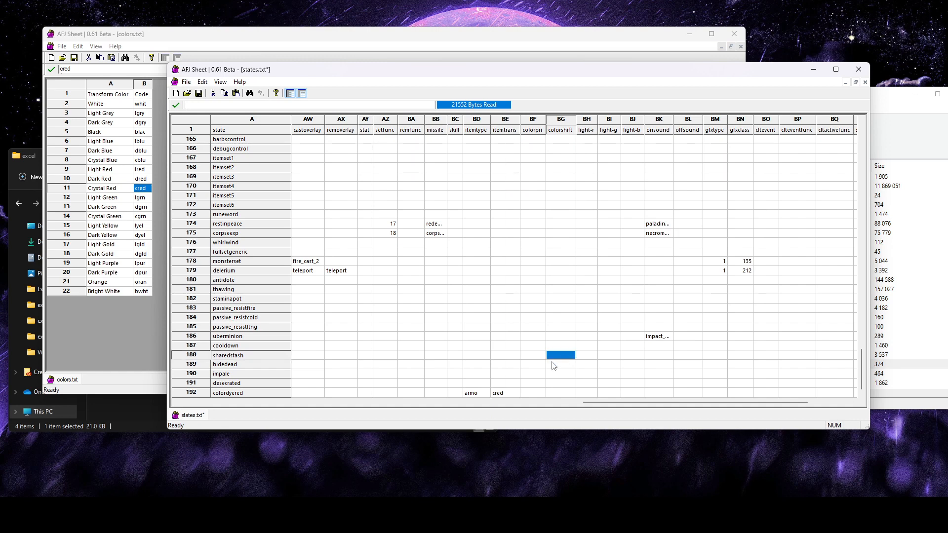
left_click(239, 394)
left_click(514, 394)
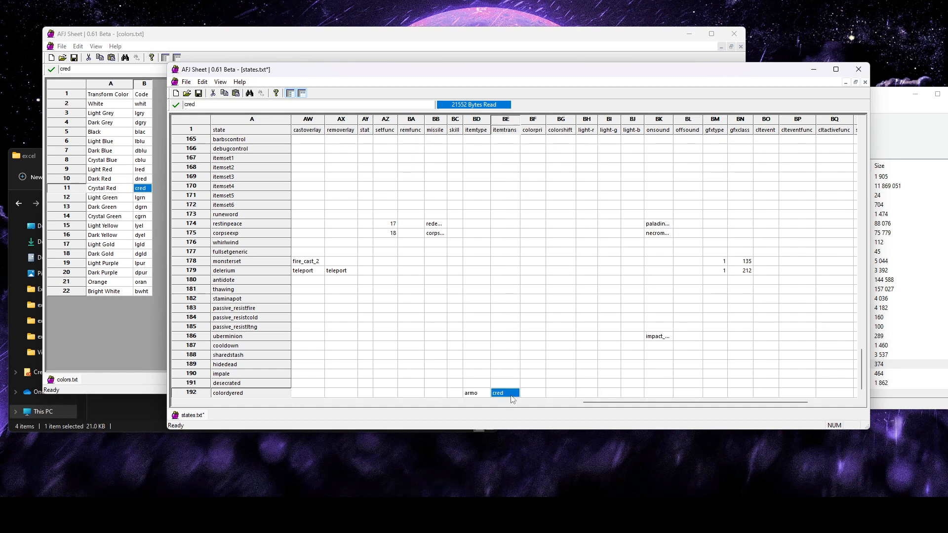
left_click(482, 393)
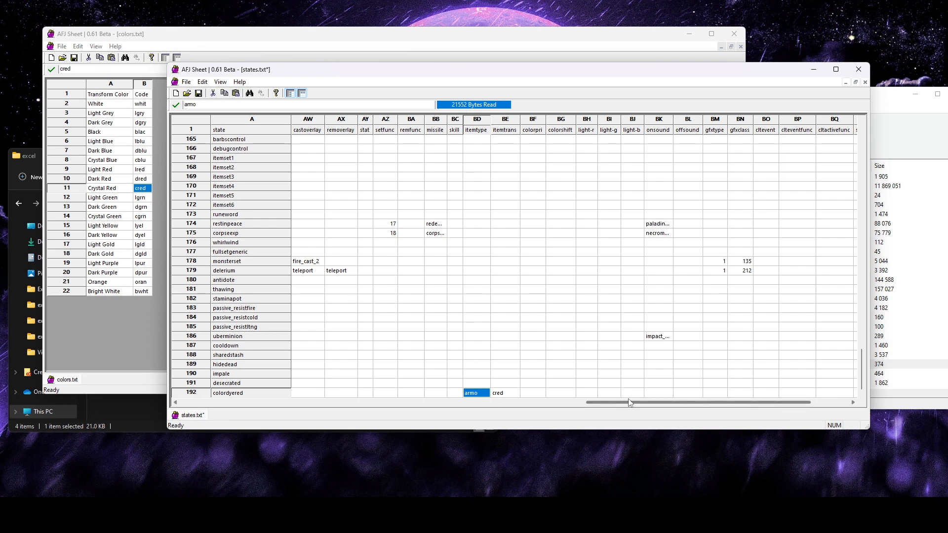
Set the *eol value of the colordyered row to 0 and save states.txt
left_click_drag(625, 403, 749, 404)
left_click(828, 393)
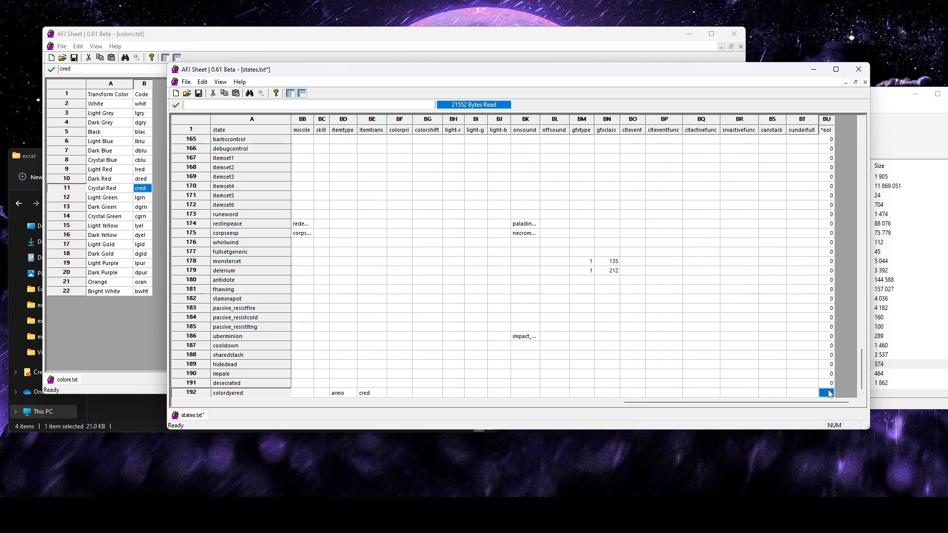
left_click(793, 365)
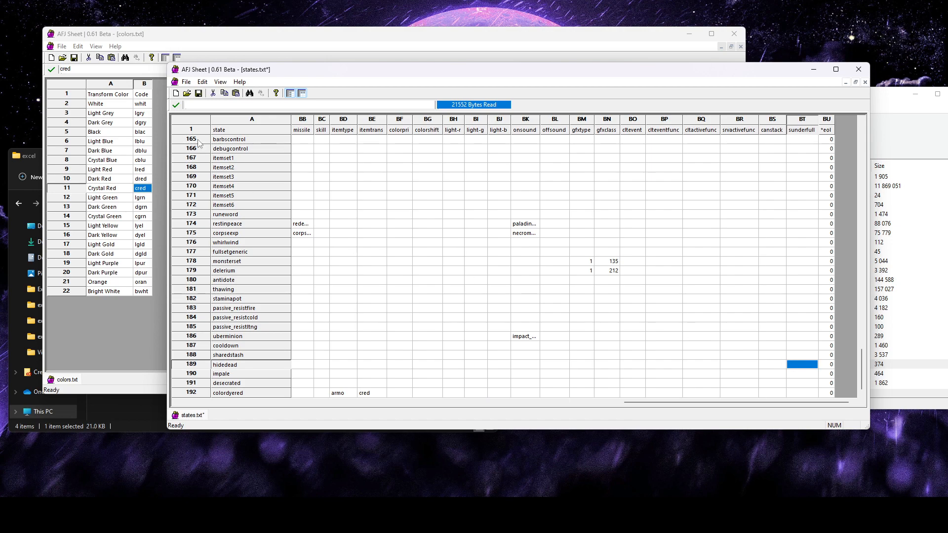
left_click(199, 94)
left_click_drag(666, 404, 204, 404)
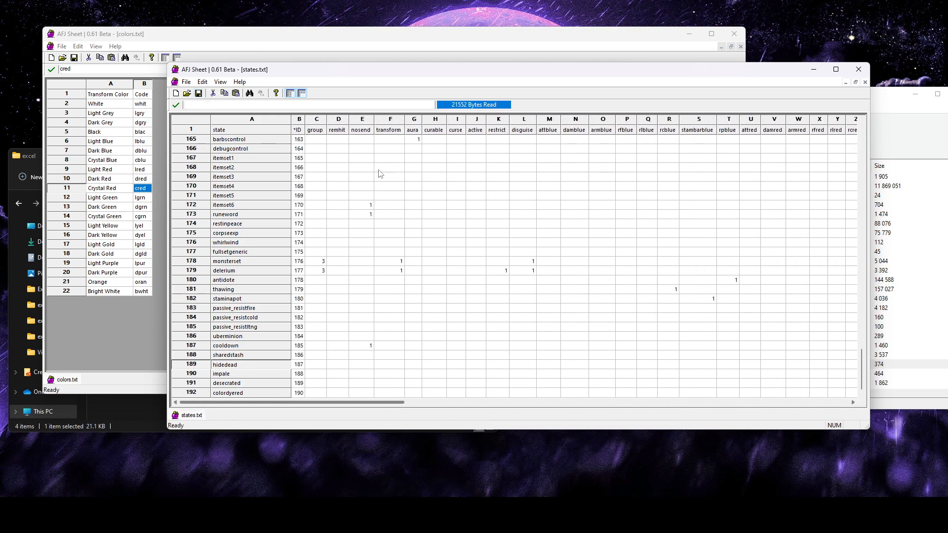
Close the colors.txt sheet and open cubemain.txt from the VideoDemo mod's excel folder
left_click(734, 33)
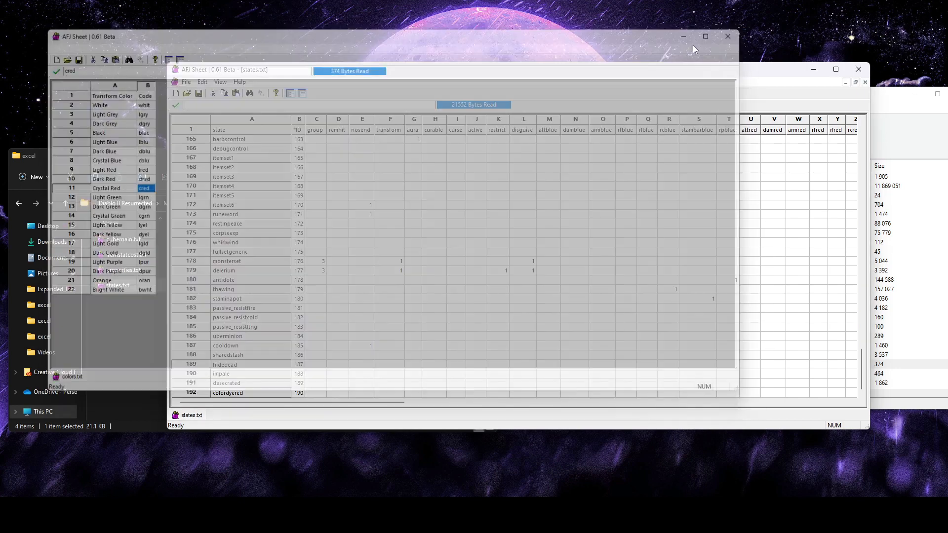
left_click_drag(482, 74, 470, 63)
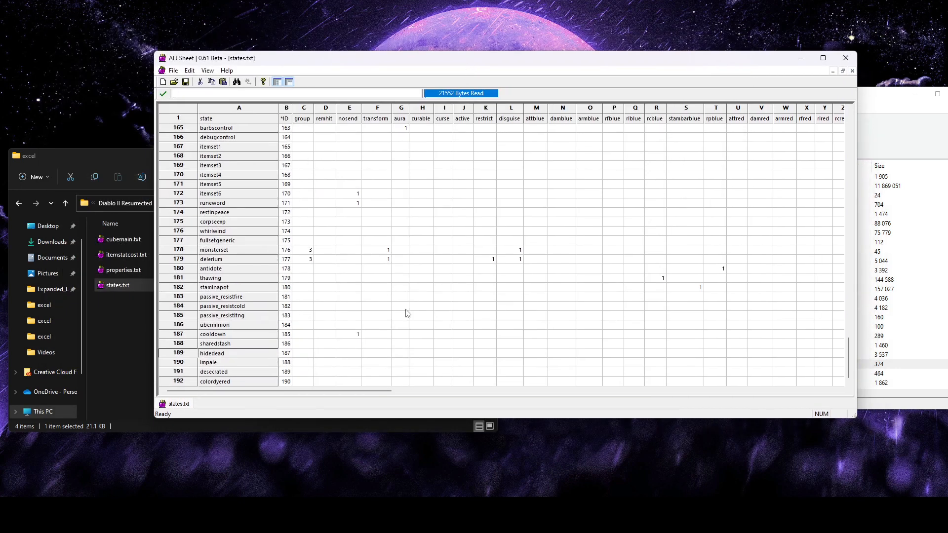
left_click(120, 239)
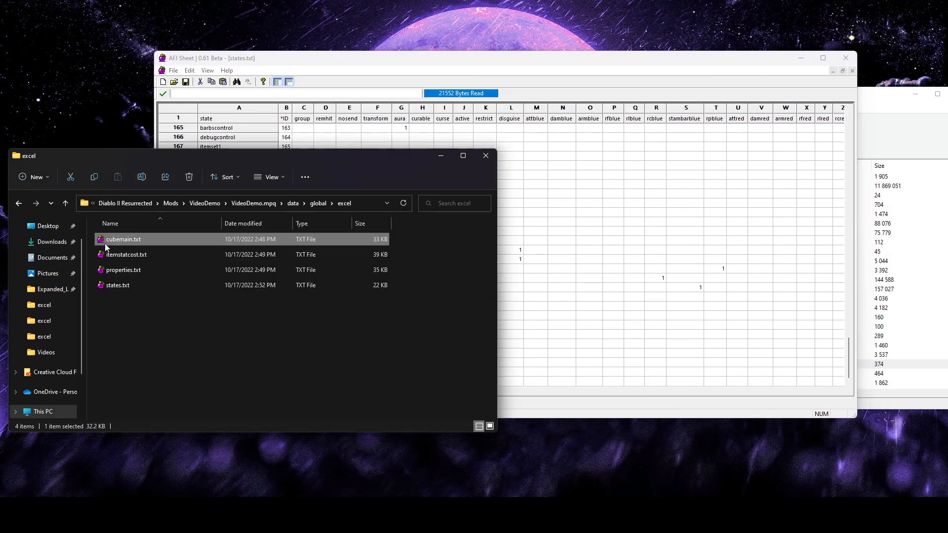
left_click_drag(379, 119, 443, 69)
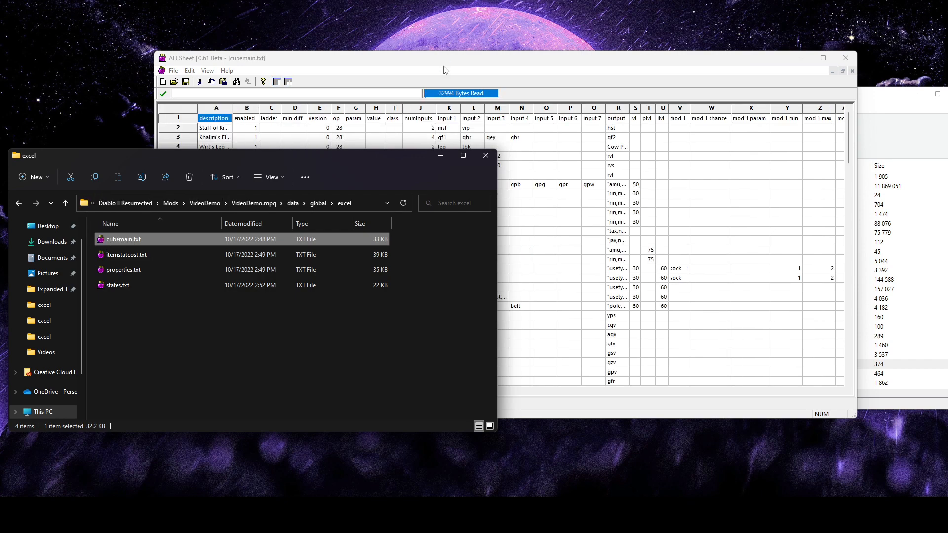
Widen the description column of cubemain.txt and add one new row after the last recipe
left_click_drag(234, 107, 298, 107)
scroll(413, 309, "down", 20)
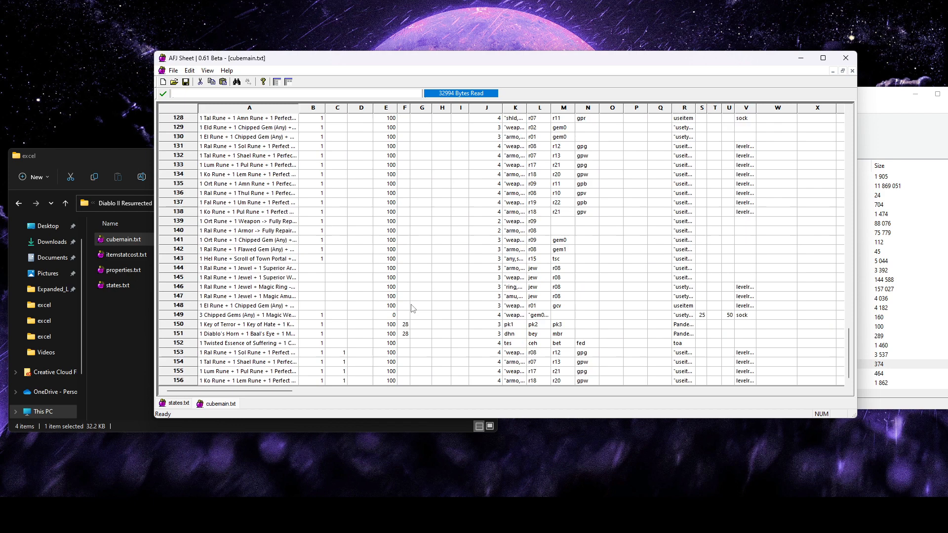
left_click(179, 381)
right_click(190, 380)
mouse_move(266, 272)
left_click(339, 274)
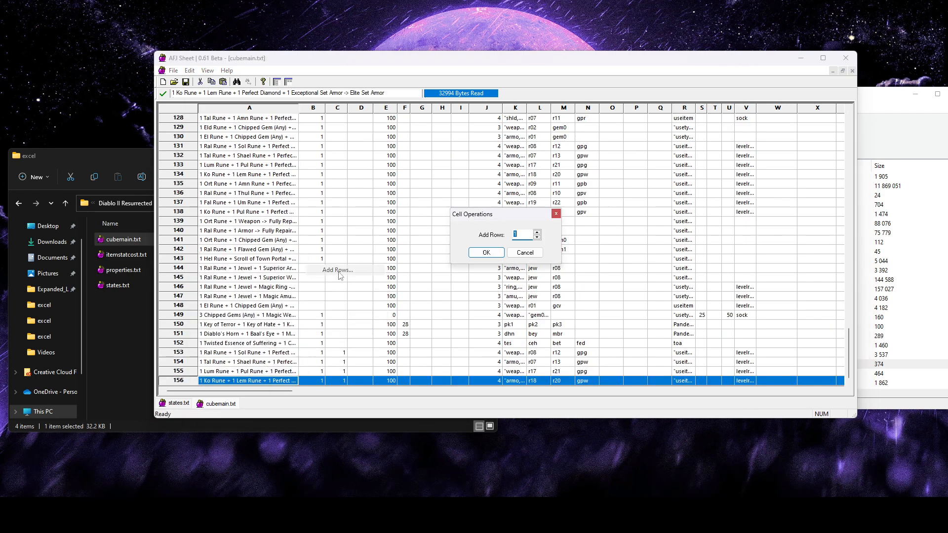
left_click(489, 252)
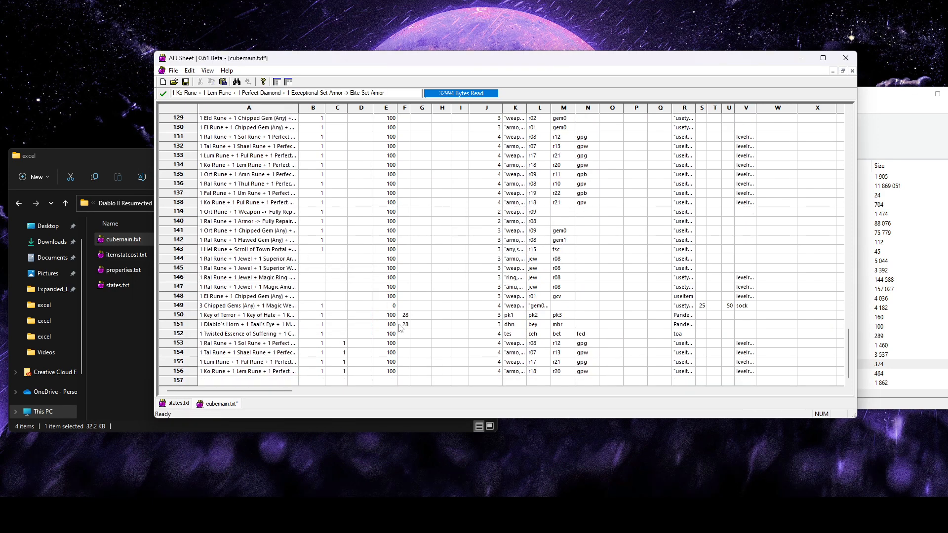
Freeze the header row of cubemain.txt and set row 157's enabled to 1, version to 100 and numinputs to 2
left_click(288, 82)
left_click(310, 382)
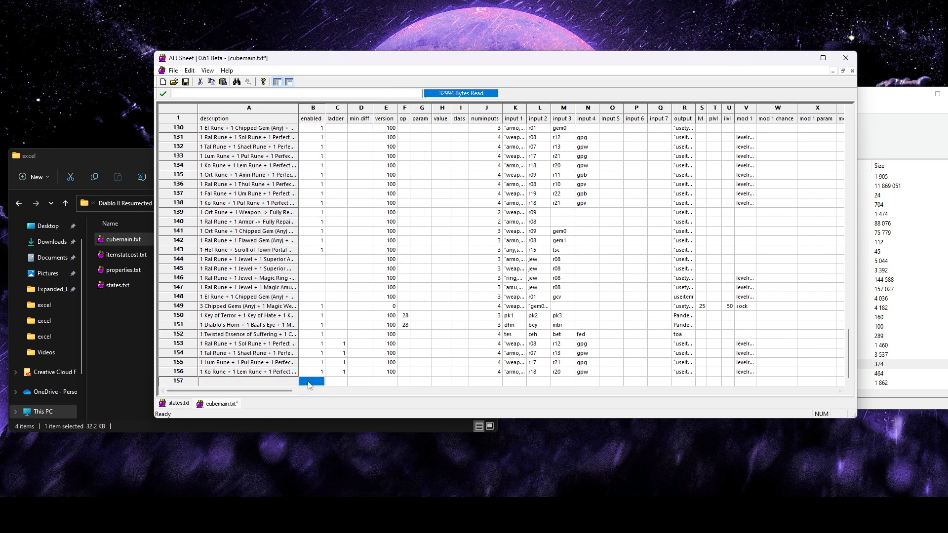
type("1")
left_click(388, 383)
type("100")
left_click(498, 383)
type("2")
Set input 1 of the new recipe in row 157 to armo
left_click(516, 382)
type("armo")
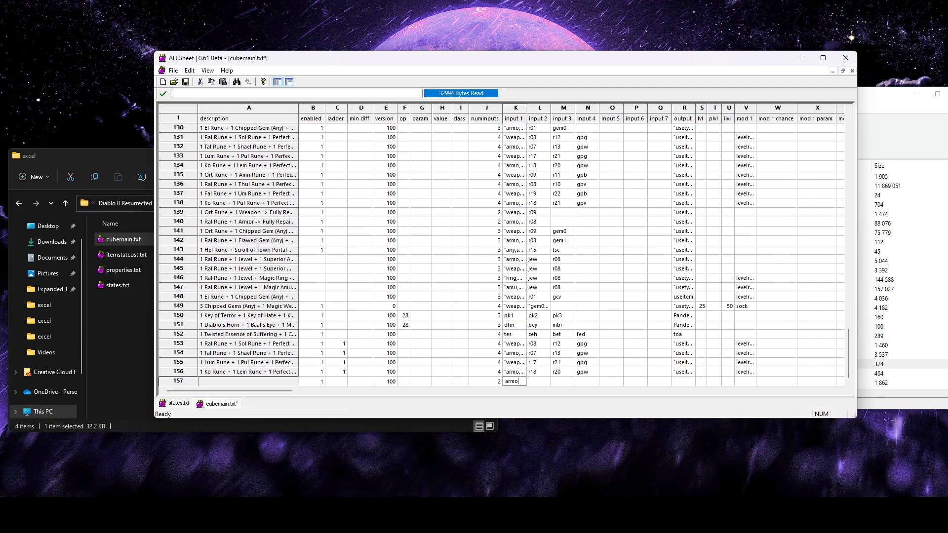
left_click(635, 372)
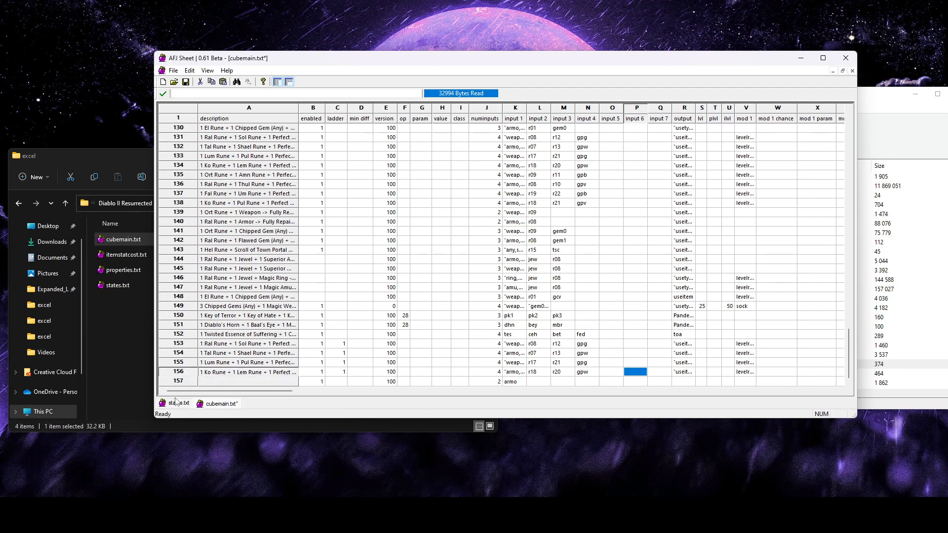
Compare the recipe's input 1 with the itemtype of the colordyered row in states.txt, and return to cubemain.txt
left_click(505, 383)
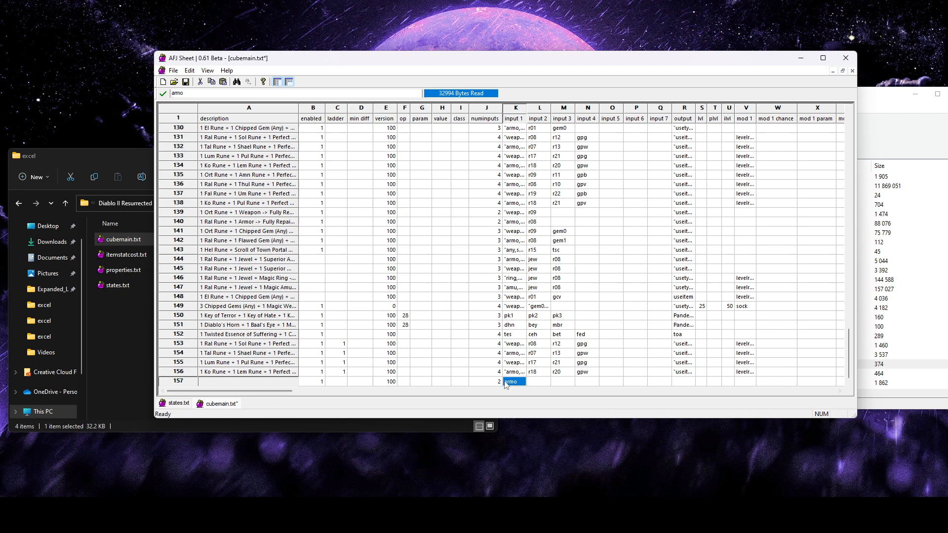
left_click(178, 403)
left_click_drag(368, 394, 690, 393)
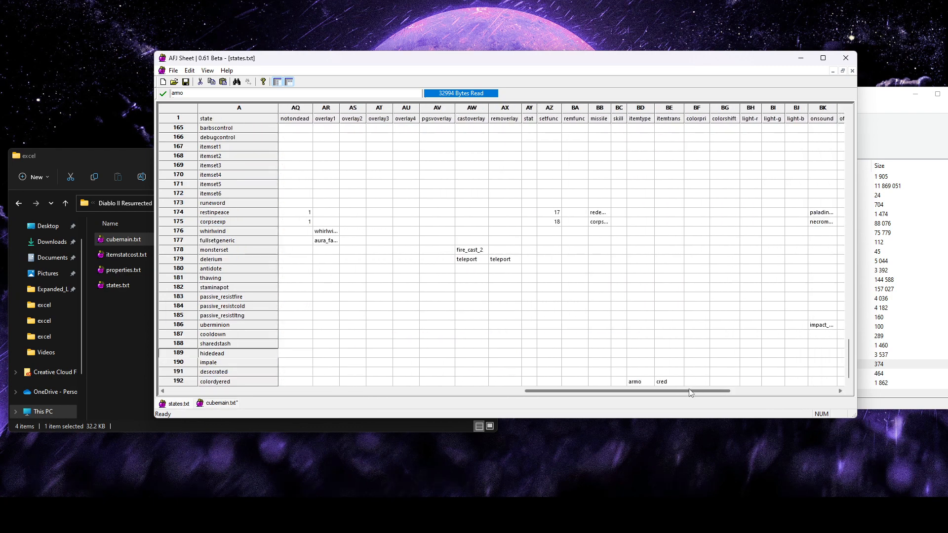
left_click(637, 382)
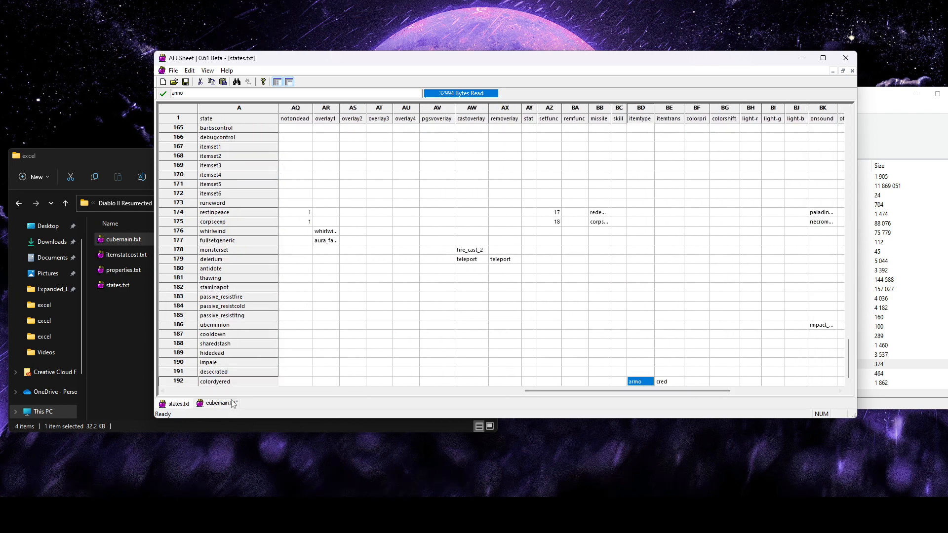
left_click(215, 404)
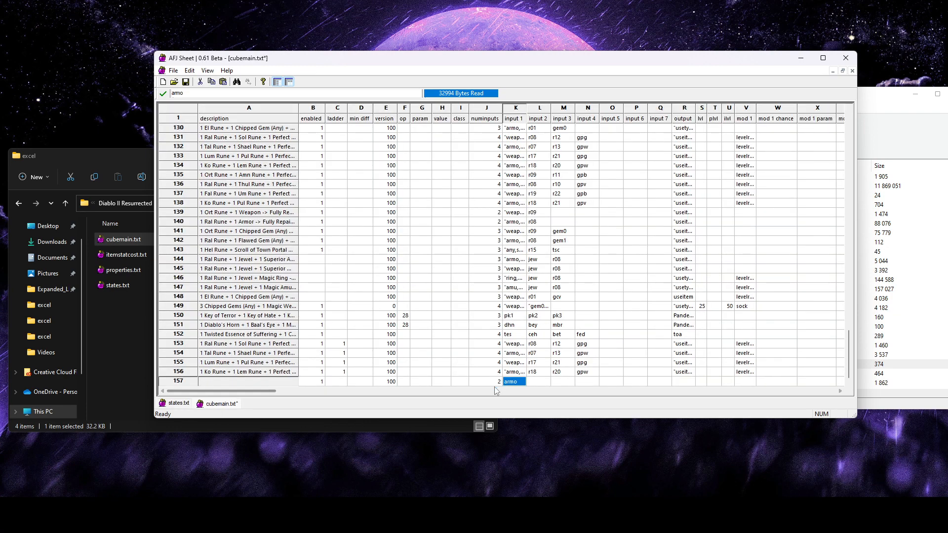
Set input 2 of the new recipe in row 157 to tsc
left_click(546, 384)
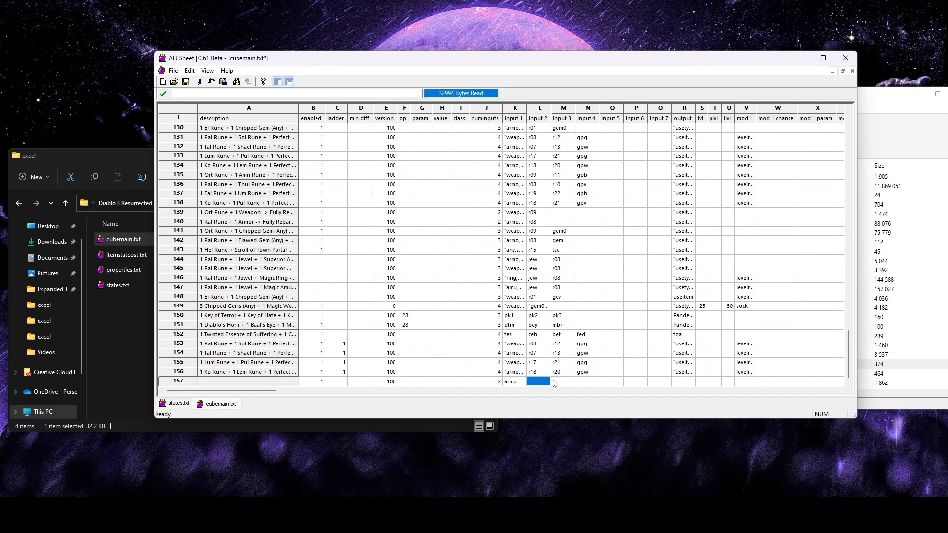
type("tsc")
left_click(606, 364)
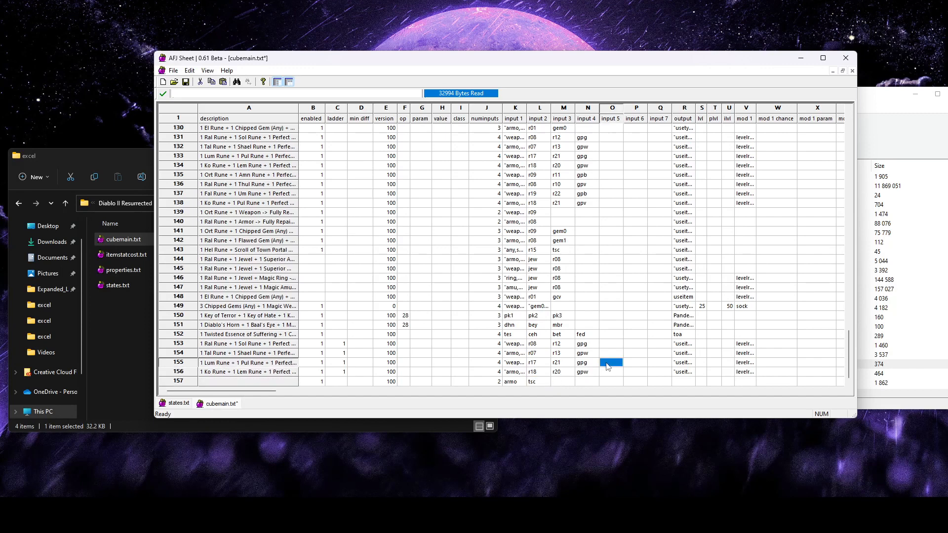
left_click(536, 381)
Set the output of the new recipe in row 157 to useitem
scroll(489, 388, "right", 3)
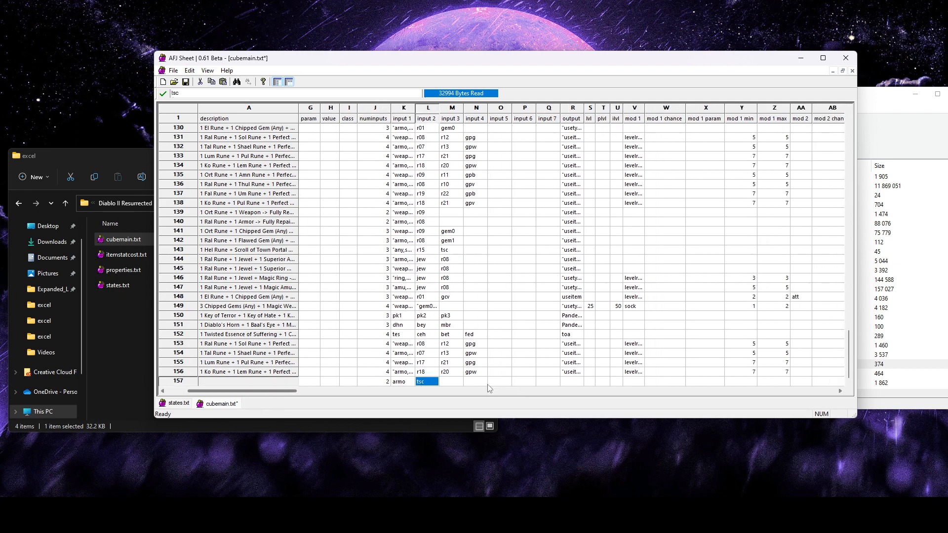
left_click(572, 110)
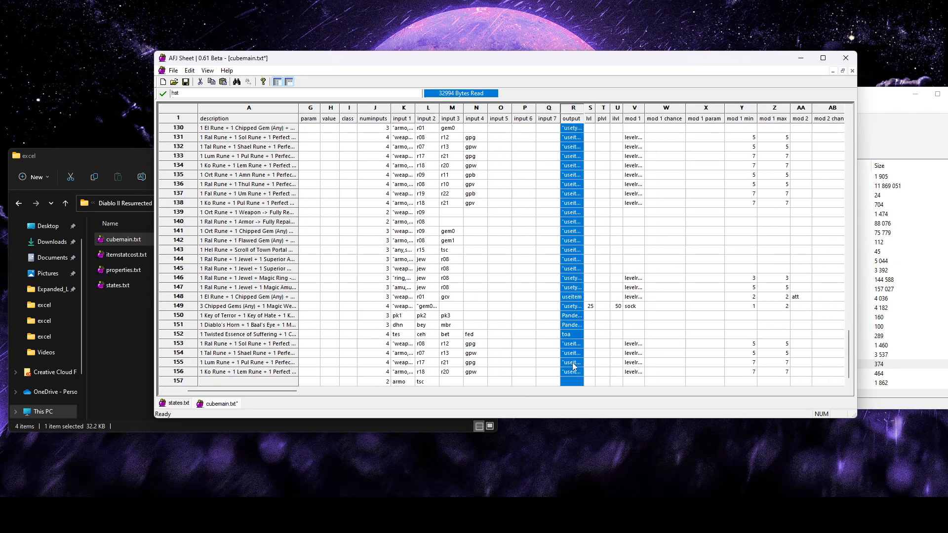
left_click(401, 382)
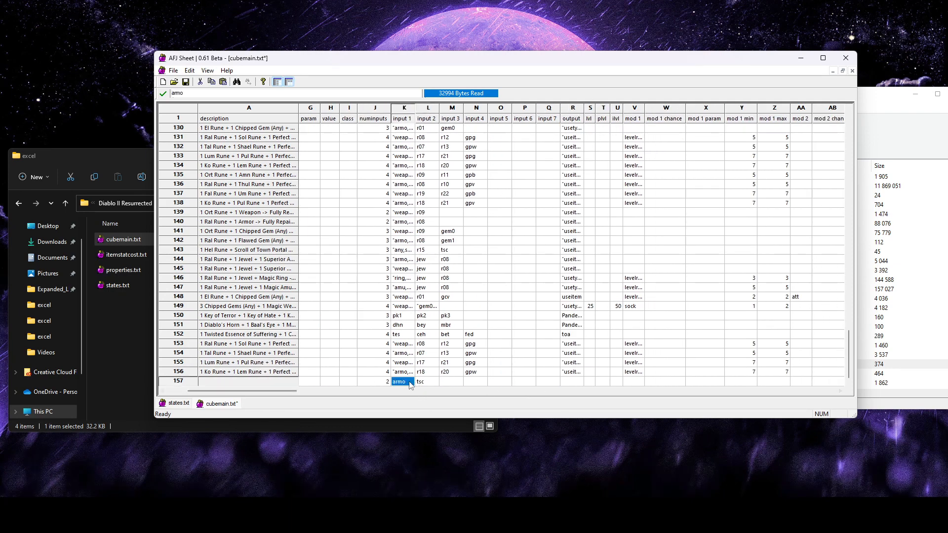
left_click(577, 381)
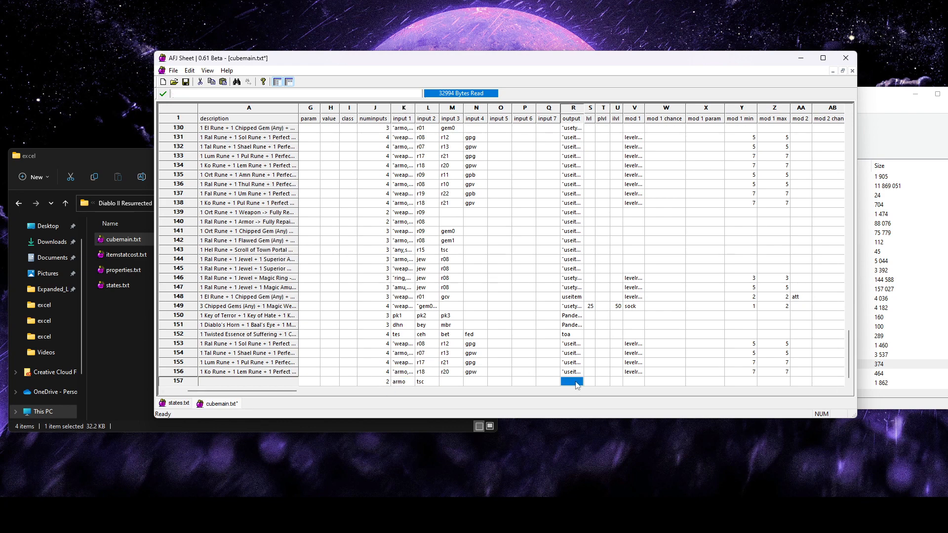
type("useitem")
left_click(546, 317)
left_click(541, 381)
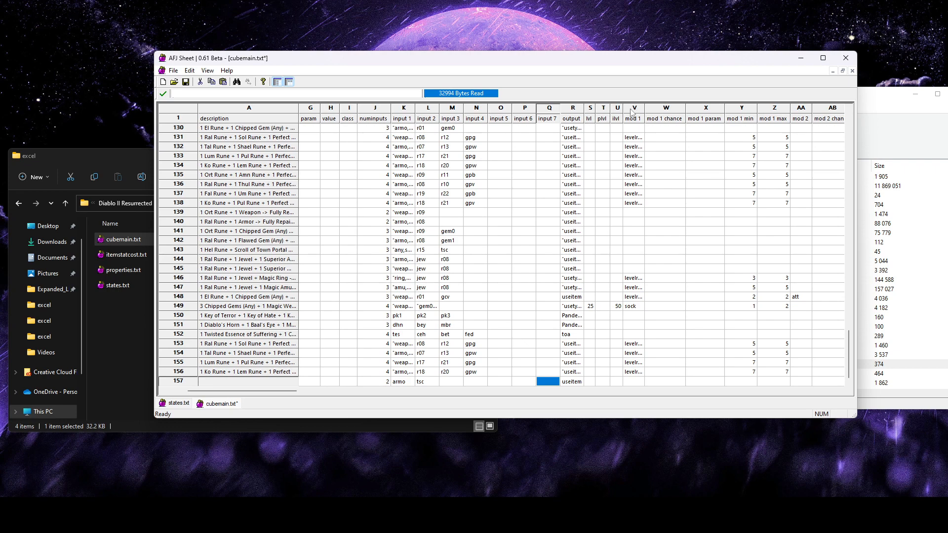
Set mod 1 of the new recipe in row 157 to state
left_click(634, 382)
type("s")
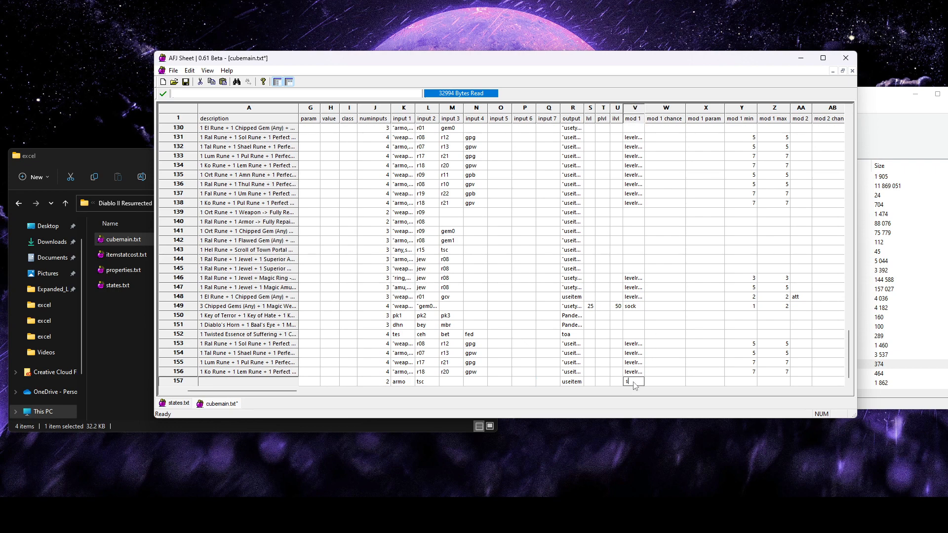
type("tate")
left_click(697, 337)
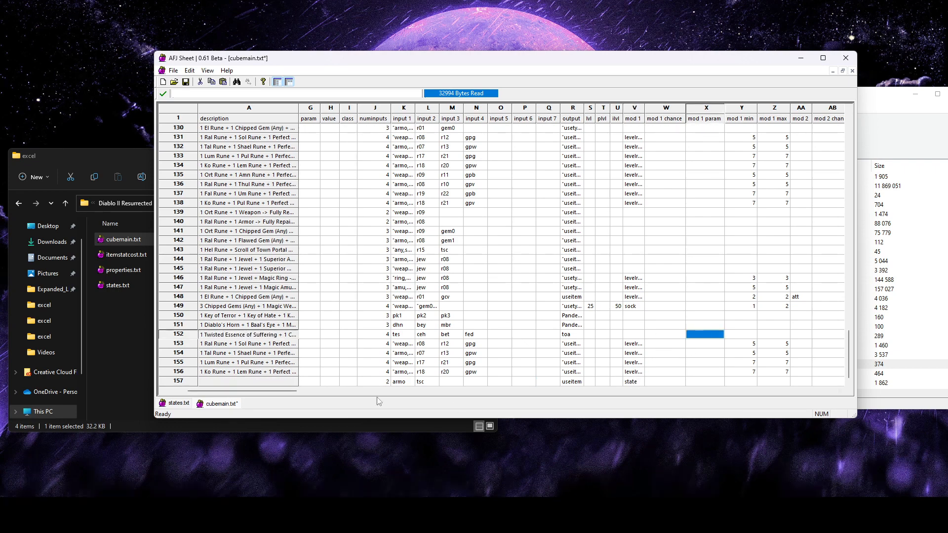
Examine the mod 1 chance and mod 1 param columns of cubemain.txt for the new recipe
left_click_drag(256, 394, 306, 388)
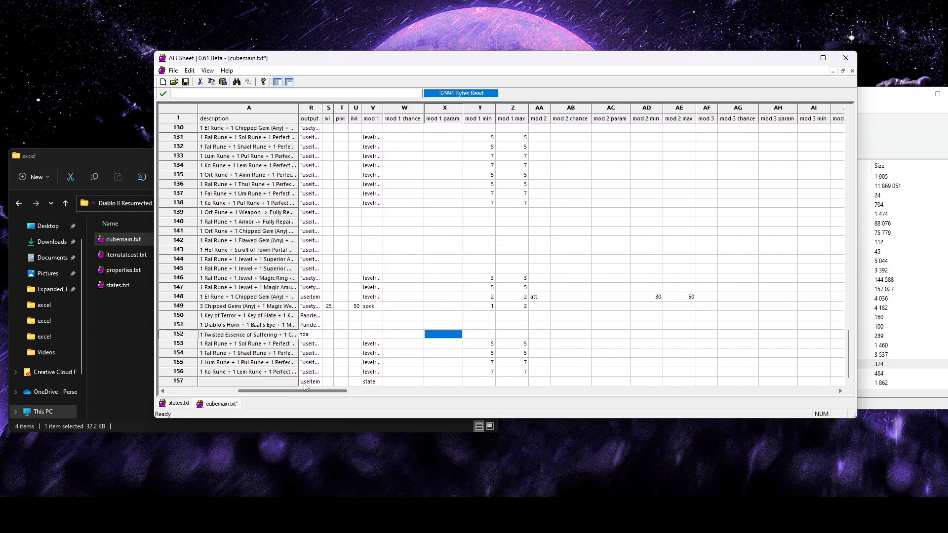
left_click(447, 374)
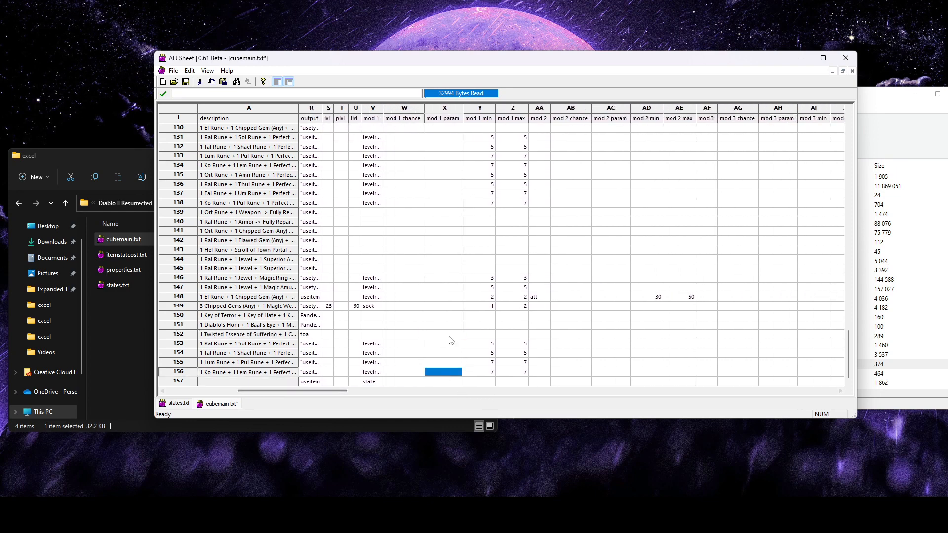
left_click(452, 110)
left_click(446, 383)
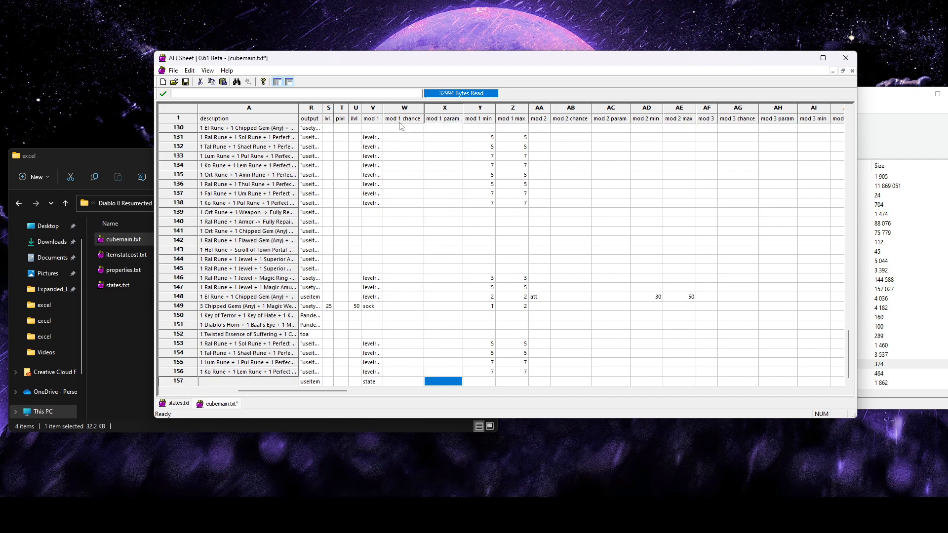
left_click(413, 108)
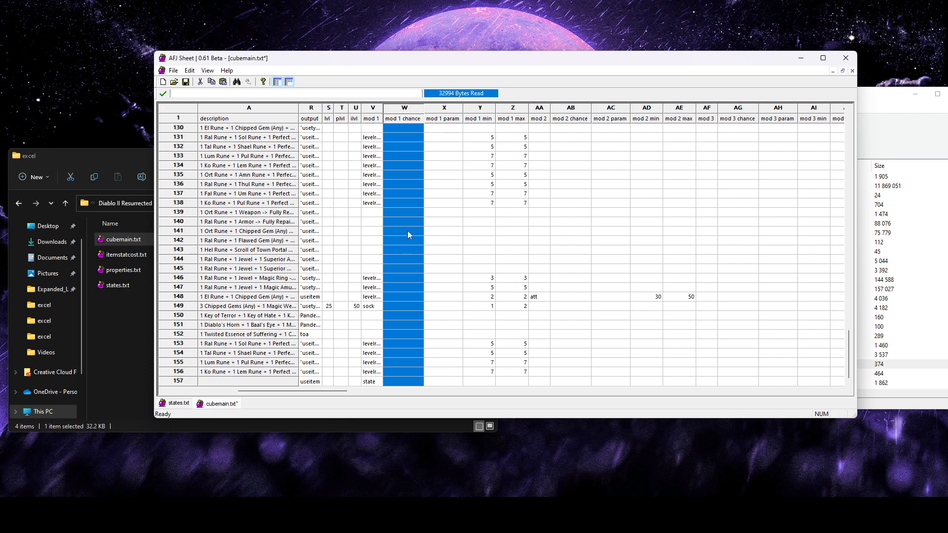
left_click(454, 111)
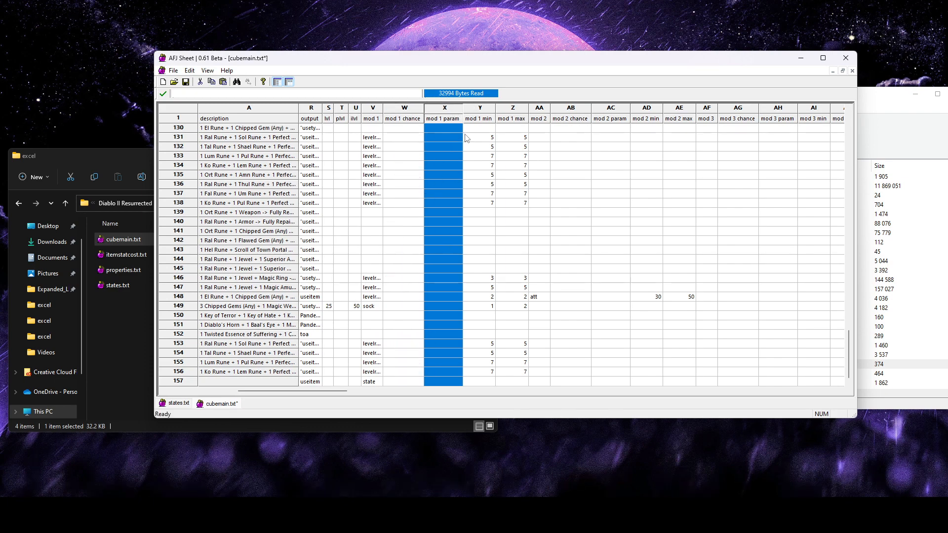
left_click(455, 166)
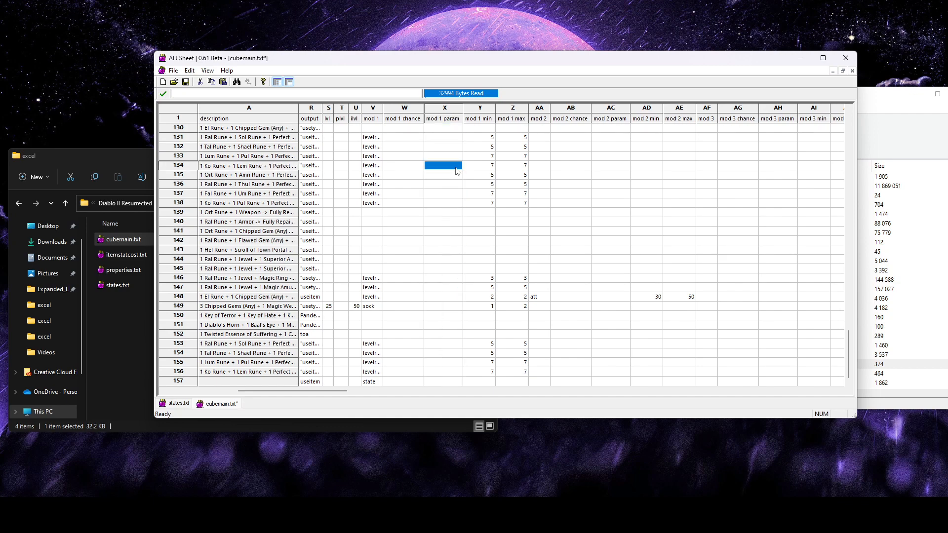
left_click(434, 373)
left_click(453, 382)
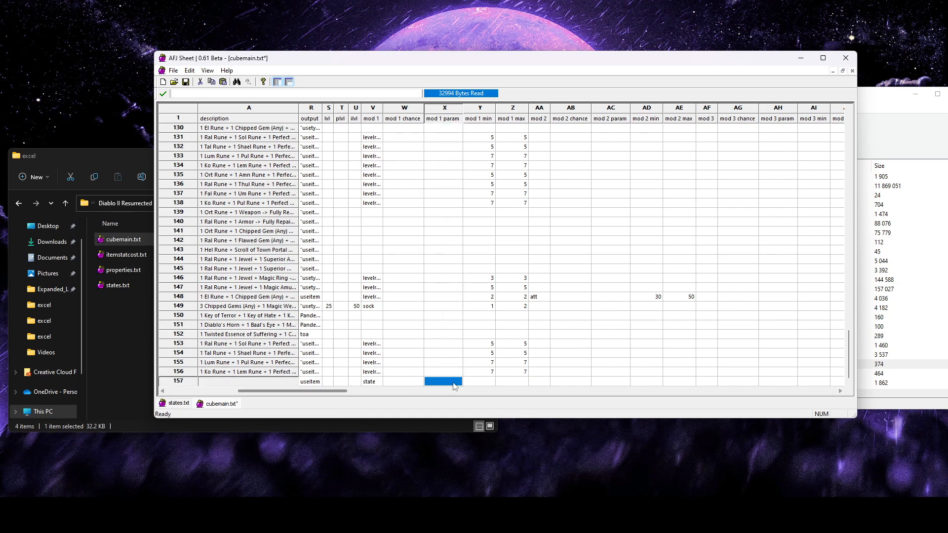
Look up the colordyered state's ID in states.txt and enter 190 as row 157's mod 1 param in cubemain.txt
left_click(178, 404)
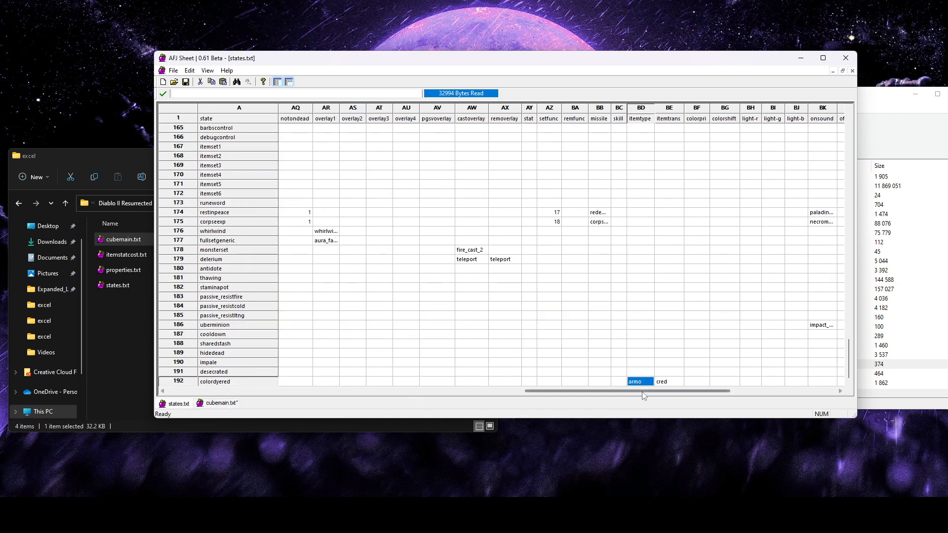
left_click_drag(556, 391, 215, 386)
left_click(214, 385)
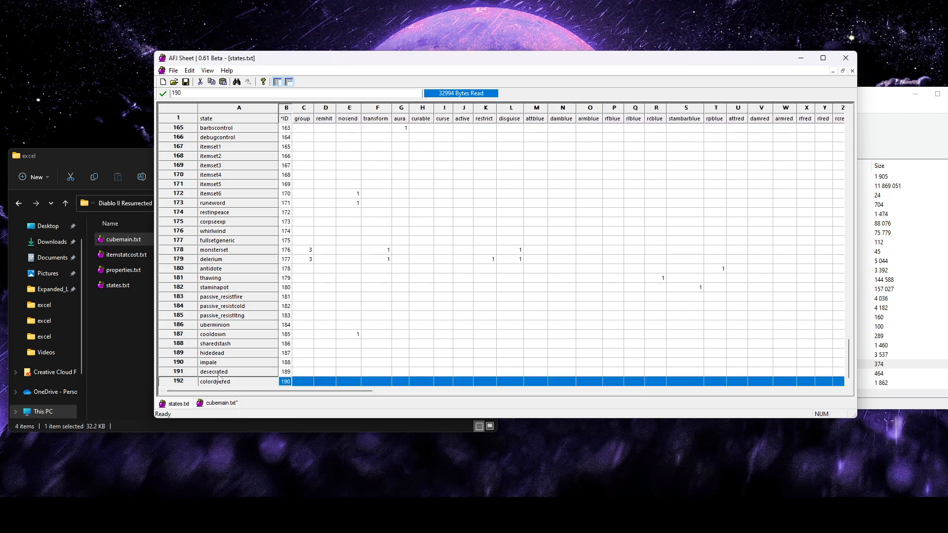
left_click(221, 403)
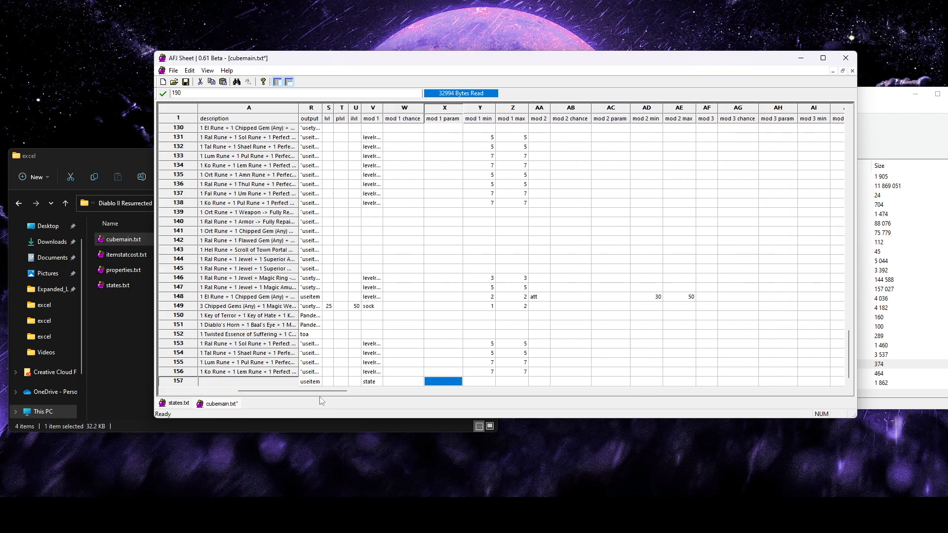
type("19")
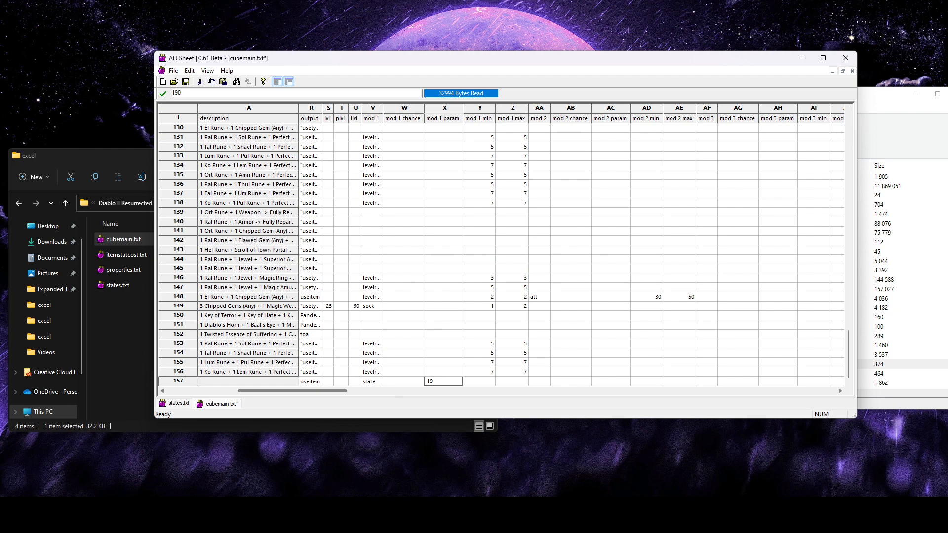
type("0")
left_click(447, 346)
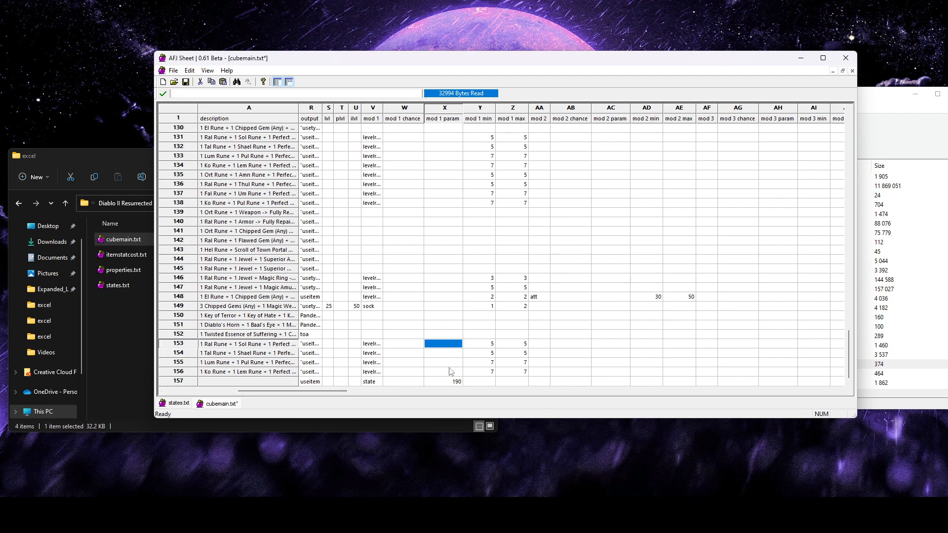
Set both mod 1 min and mod 1 max of the new recipe in row 157 to 1
left_click(480, 109)
left_click(512, 109)
left_click(485, 383)
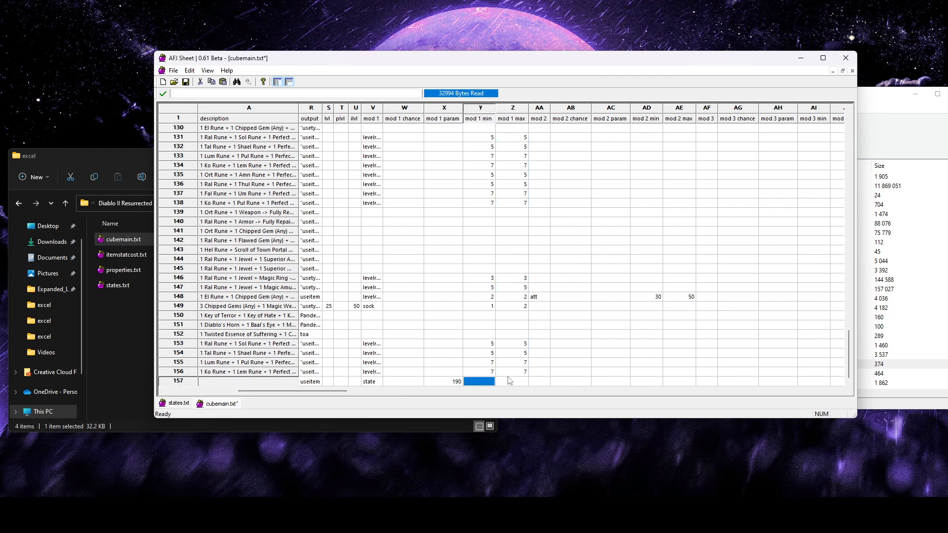
type("1")
left_click(510, 382)
type("1")
left_click(577, 364)
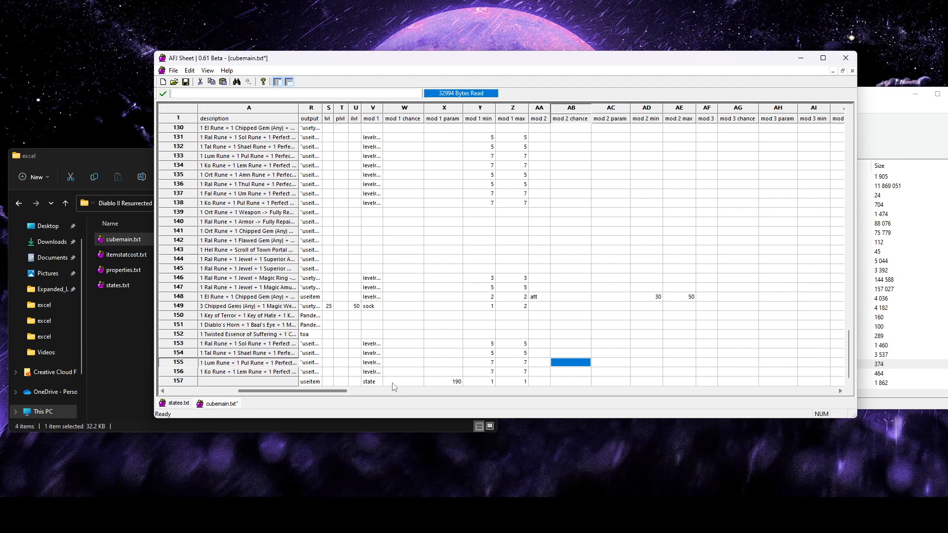
Set the *eol value of the new recipe in row 157 to 0 and return to the sheet's first columns
left_click(374, 382)
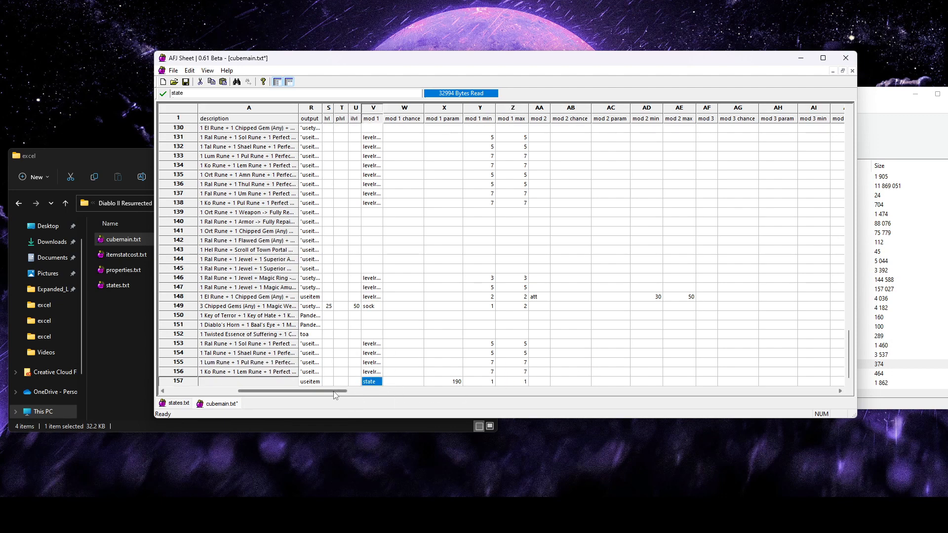
left_click_drag(336, 395, 833, 393)
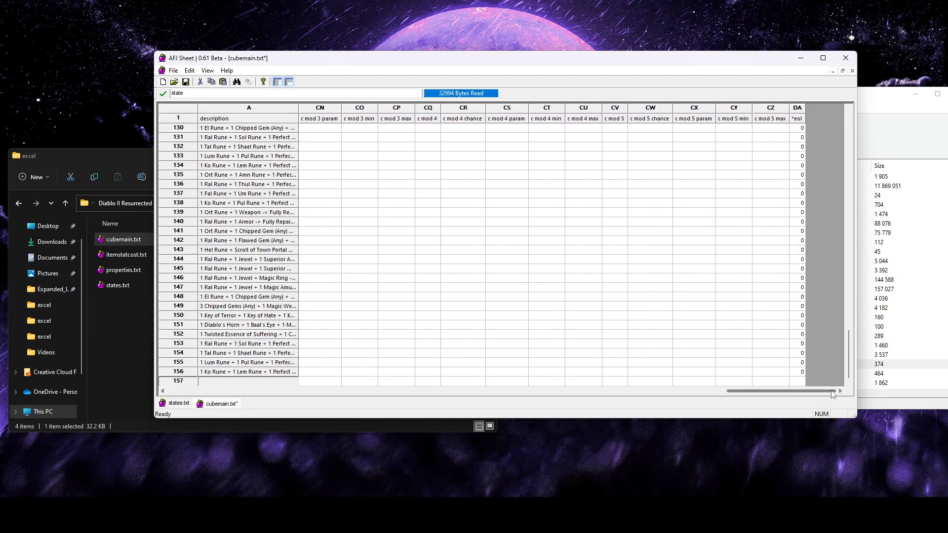
left_click(797, 382)
type("0")
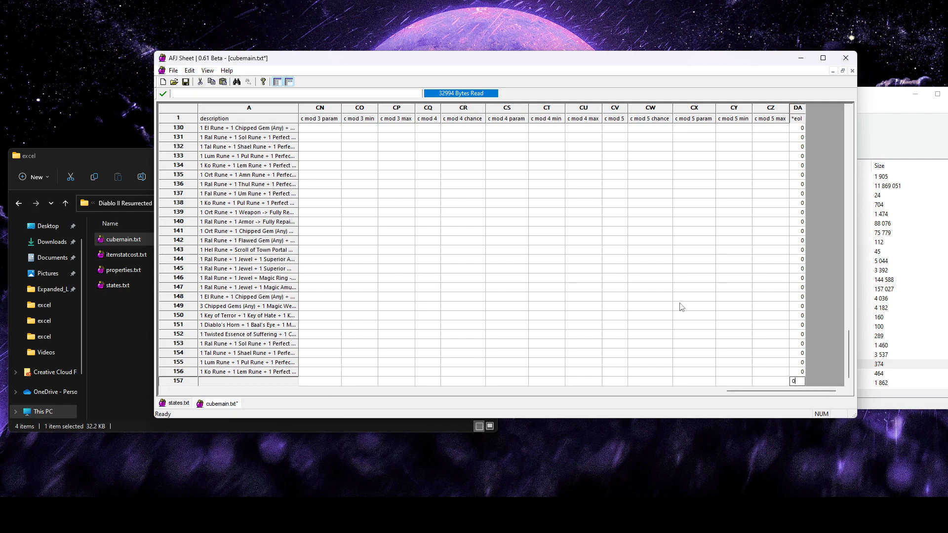
left_click(681, 307)
left_click_drag(780, 391, 225, 413)
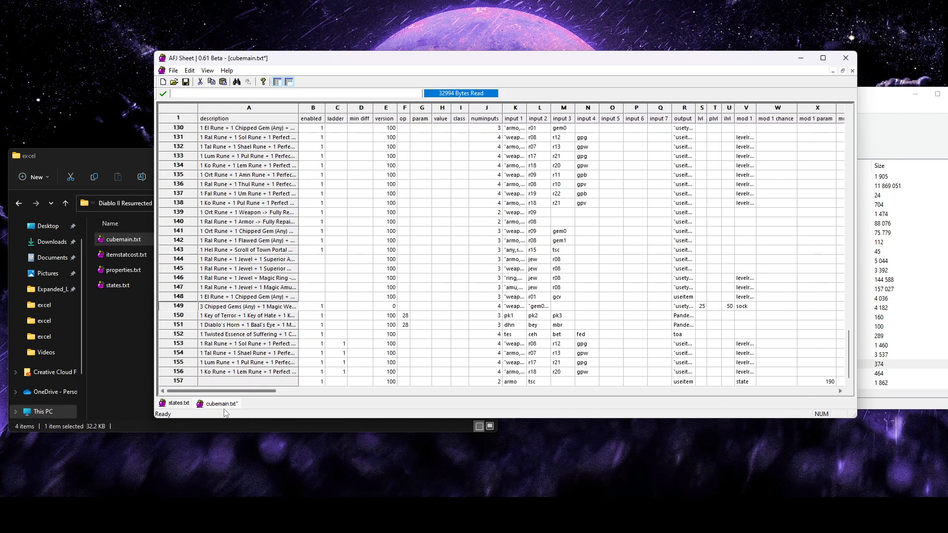
left_click(486, 307)
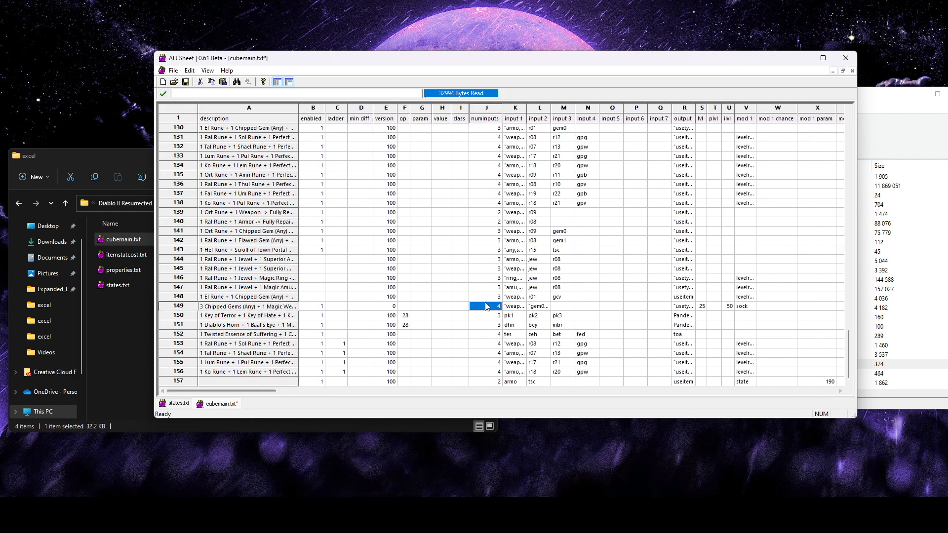
Save cubemain.txt with the new recipe in row 157 and check that row
left_click(187, 83)
left_click(268, 381)
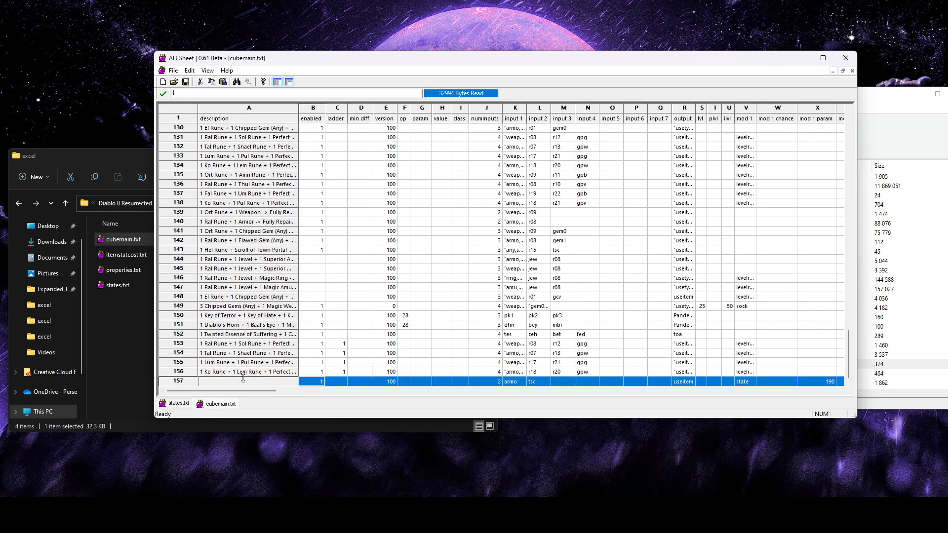
left_click(421, 335)
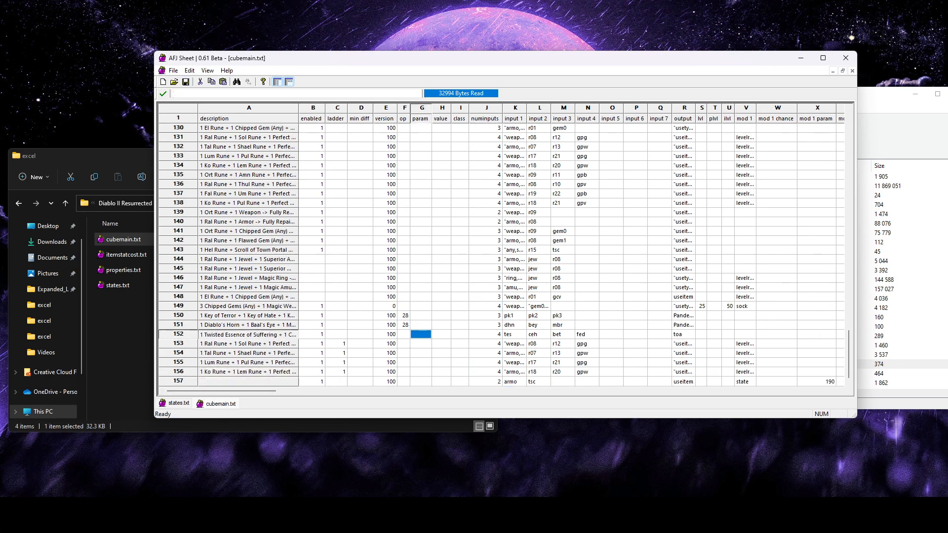
Switch to Diablo II Resurrected and load into the game with the existing character
mouse_move(269, 518)
left_click(217, 461)
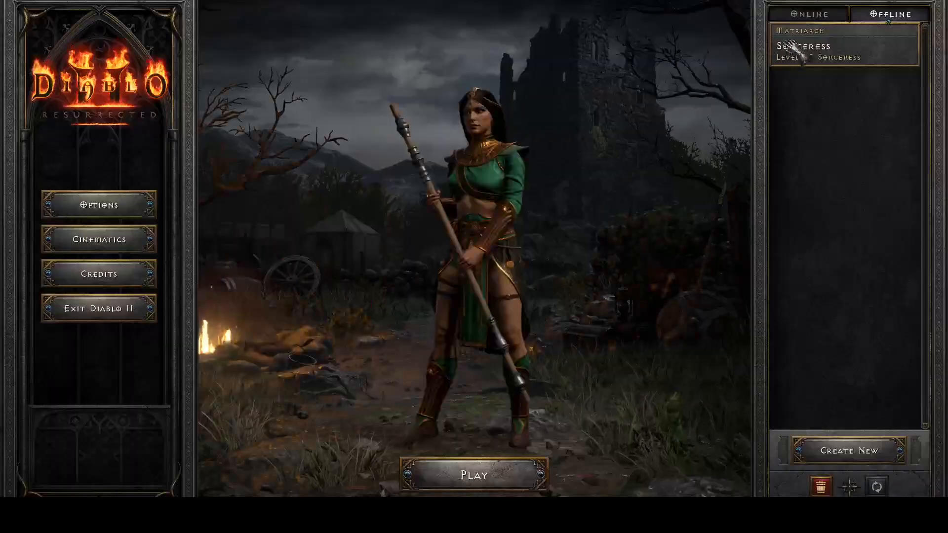
double_click(793, 43)
left_click(469, 211)
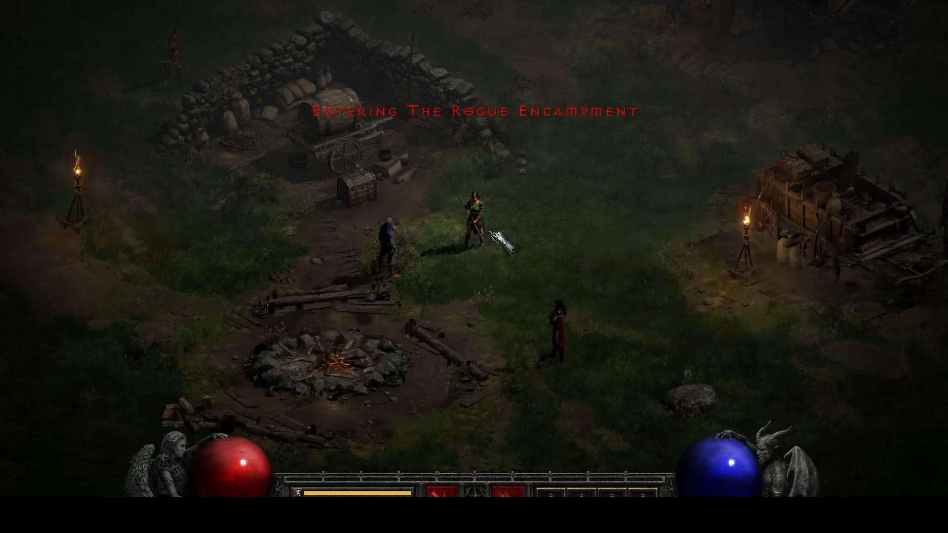
Trade with Charsi in the camp and buy both quilted armors from her armor stock
mouse_move(526, 213)
left_mouse_down()
mouse_move(558, 197)
mouse_move(312, 183)
mouse_move(335, 177)
mouse_move(328, 155)
mouse_move(493, 163)
left_mouse_up()
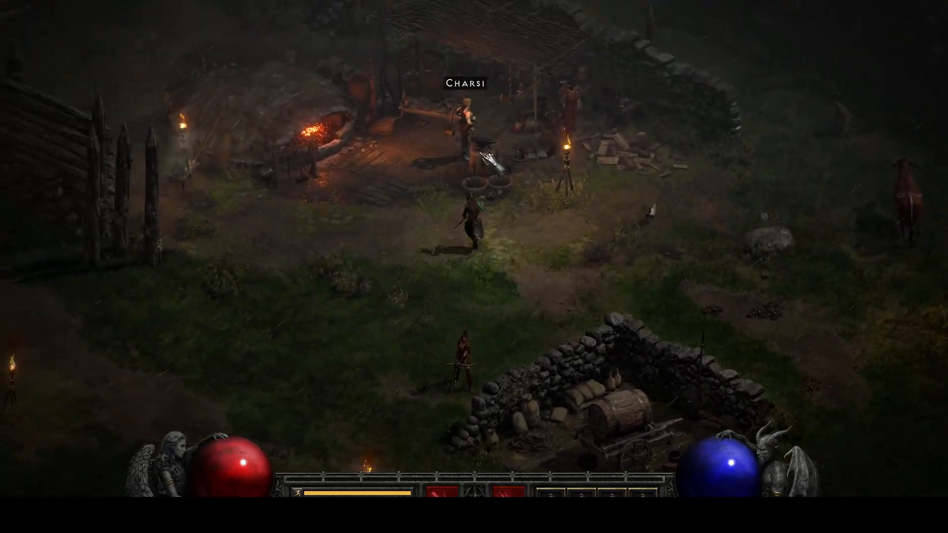
left_click(483, 155)
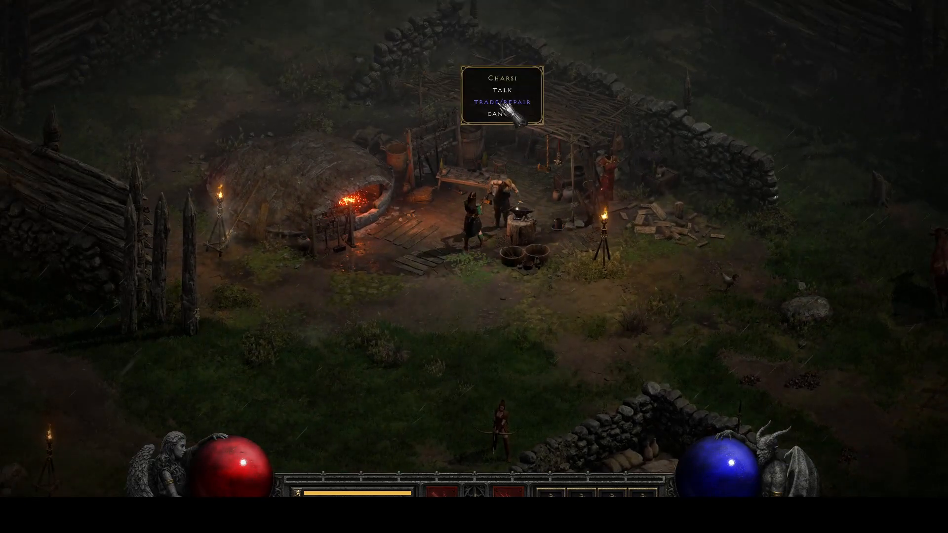
left_click(501, 103)
left_click(137, 88)
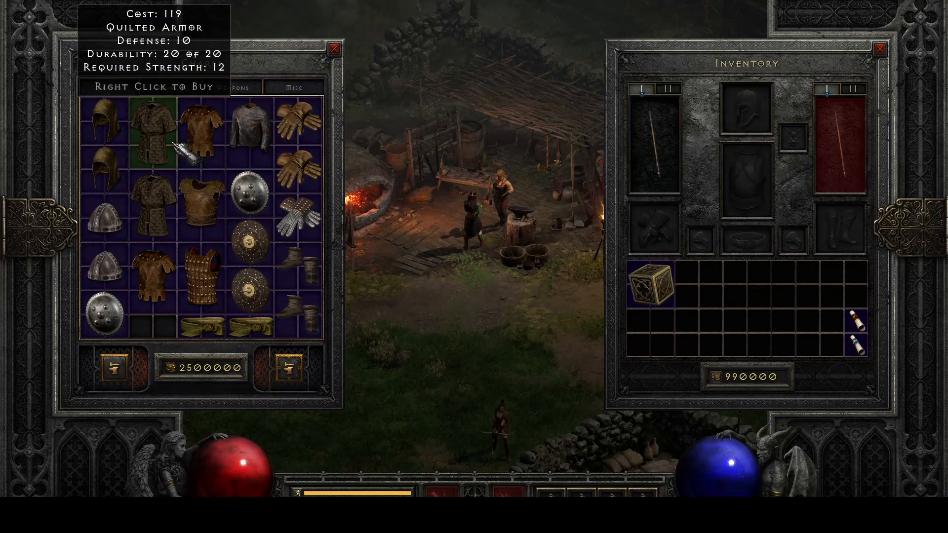
right_click(165, 206)
right_click(163, 143)
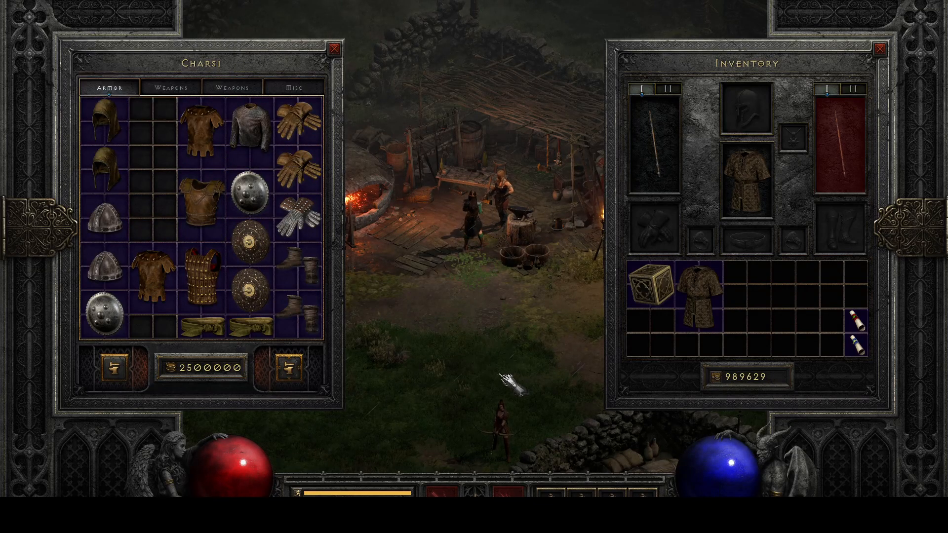
Walk the character onto open grass and inspect the worn quilted armor's original colour up close
left_click(511, 383)
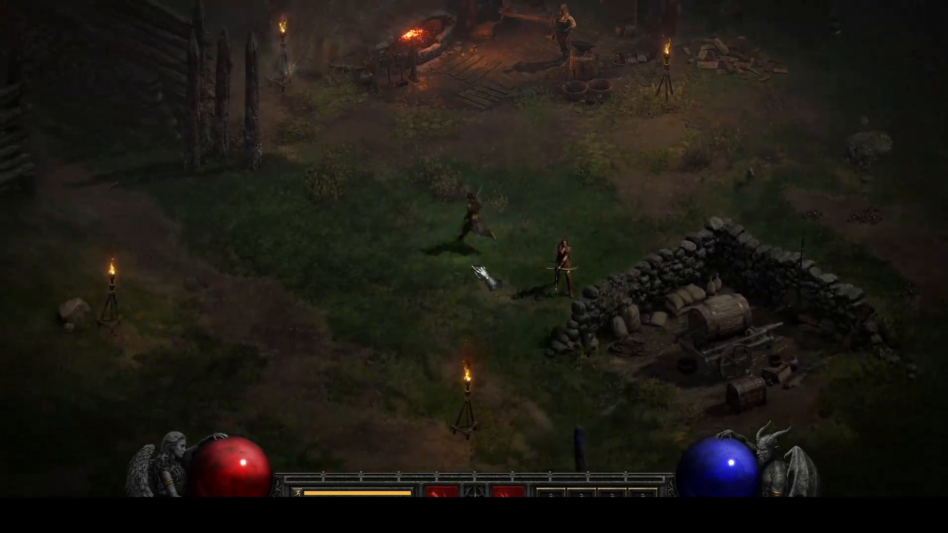
left_click(465, 288)
key("f")
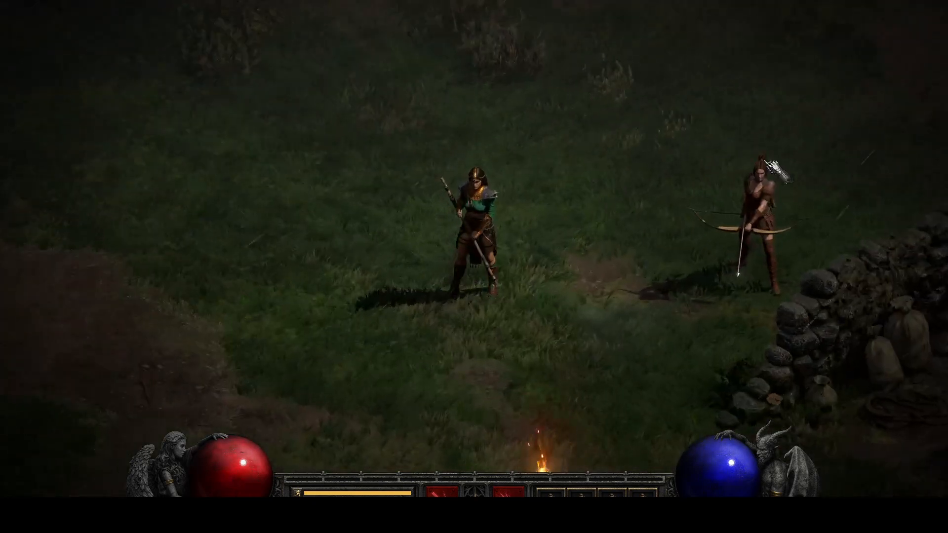
Place the Quilted Armor of Thorns and a Scroll of Town Portal in the Horadric Cube and transmute them
key("i")
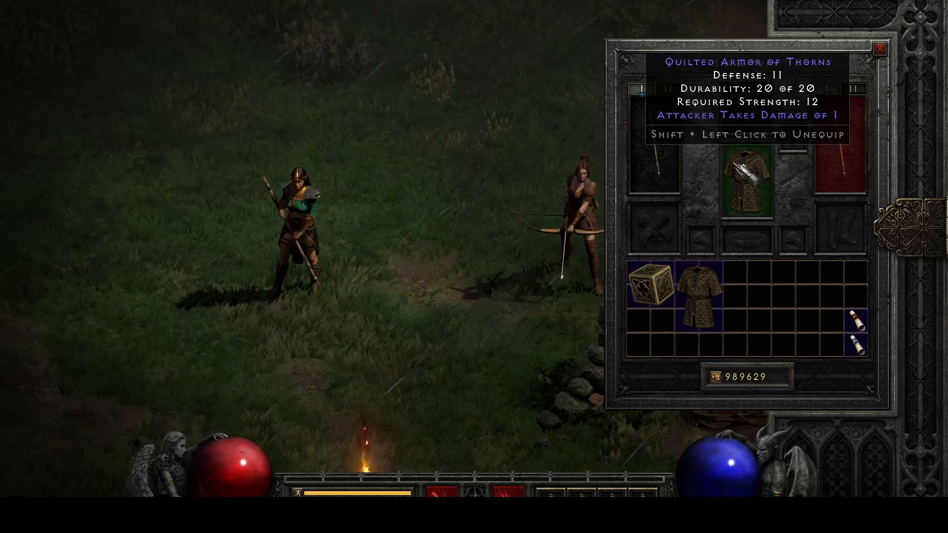
left_click(746, 180)
left_click(651, 296)
right_click(653, 289)
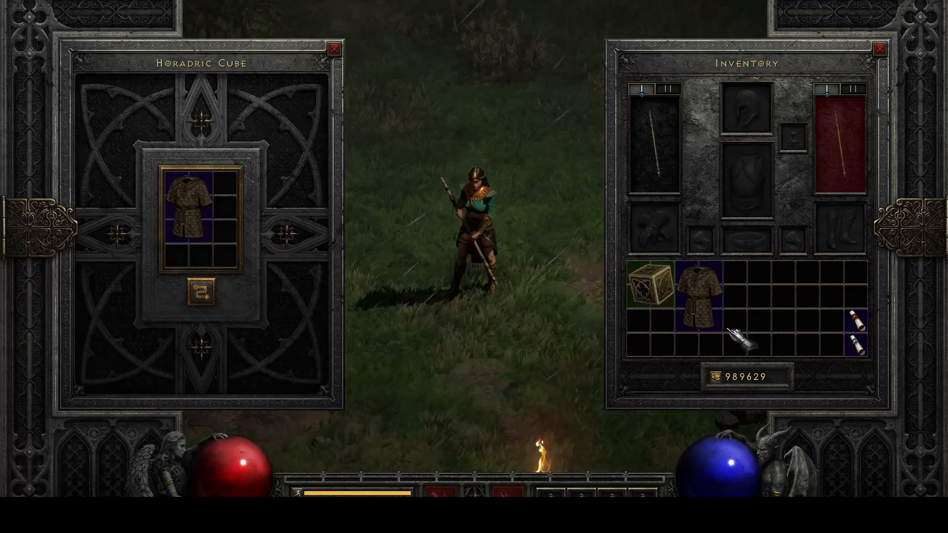
left_click(856, 344)
left_click(201, 255)
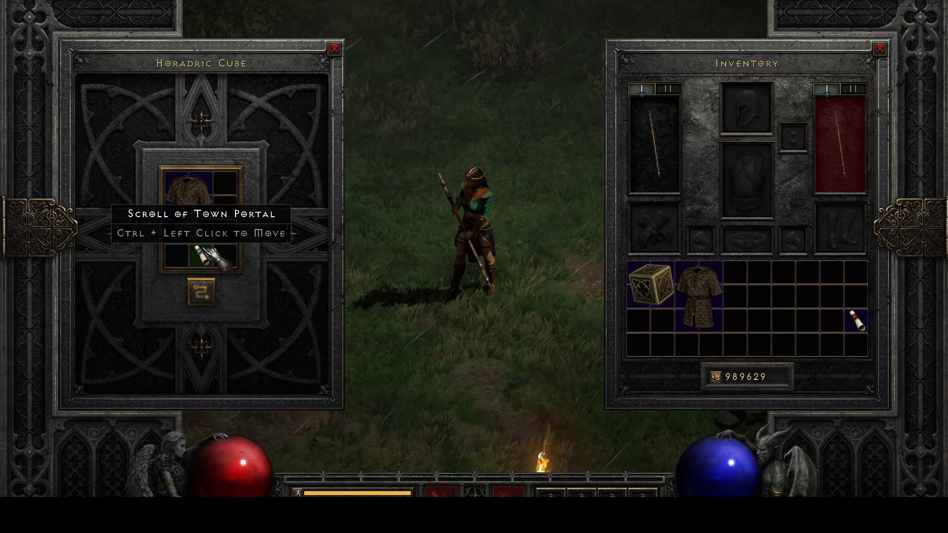
left_click(201, 293)
mouse_move(197, 197)
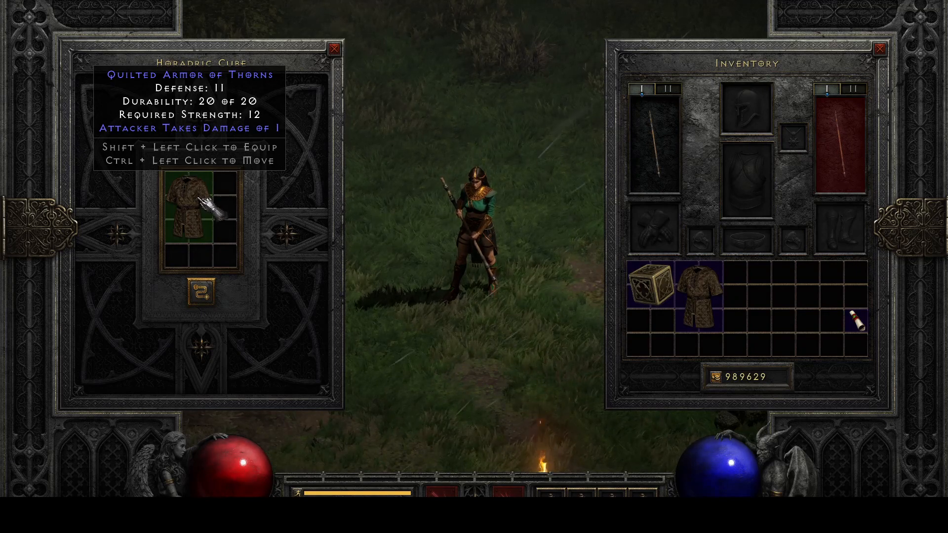
Equip the transmuted Quilted Armor of Thorns and swap it with the second quilted armor to compare their colours
left_click(202, 203)
left_click(747, 180)
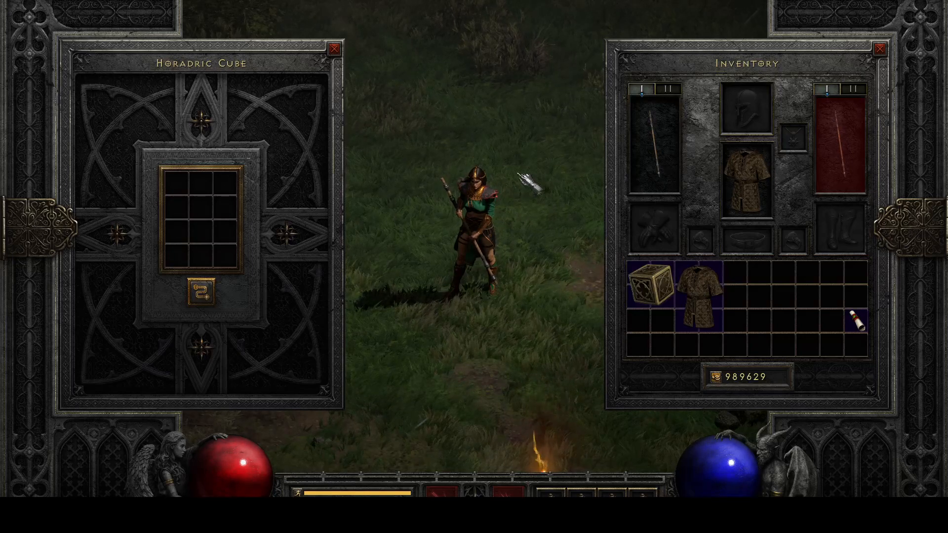
left_click(699, 297)
left_click(747, 179)
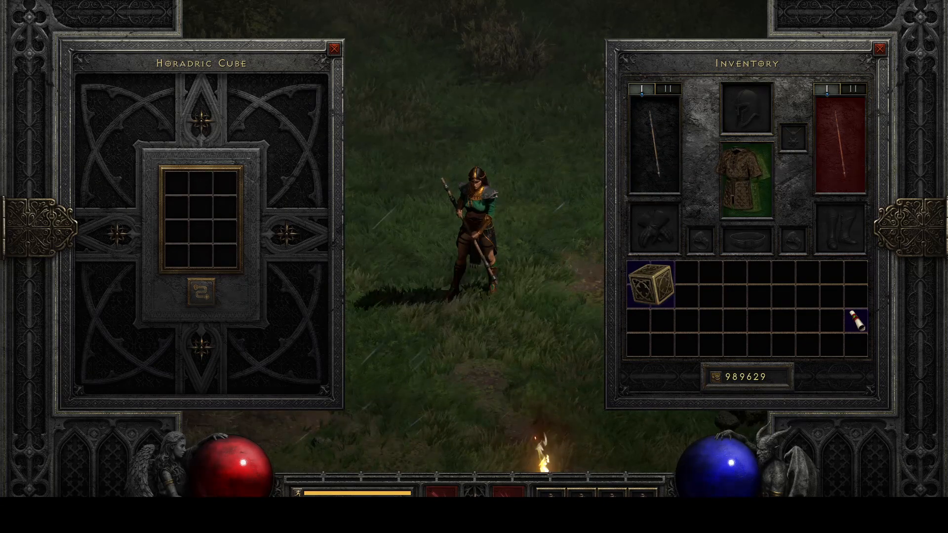
left_click(699, 286)
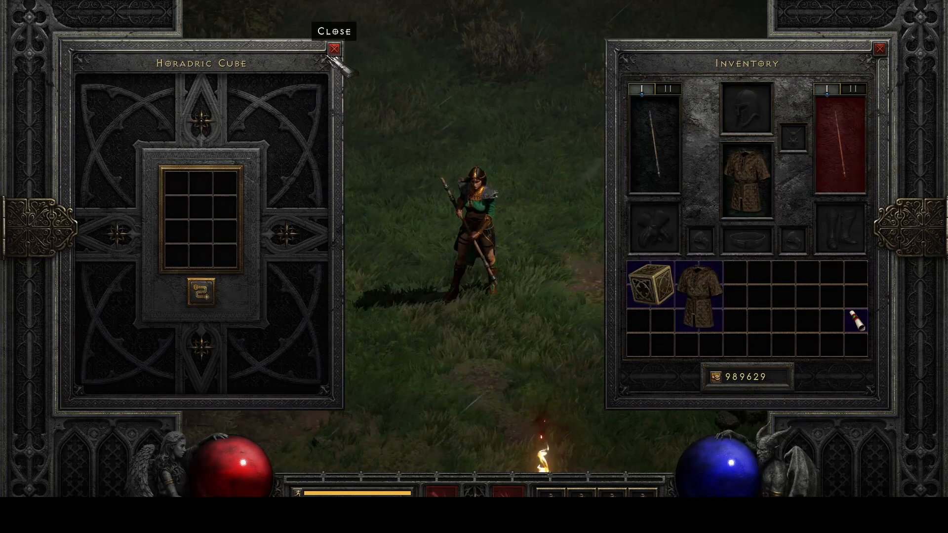
Close the Horadric Cube, return to Charsi and buy the grey mail armor from her armor stock
left_click(334, 48)
left_click(526, 110)
left_click(614, 148)
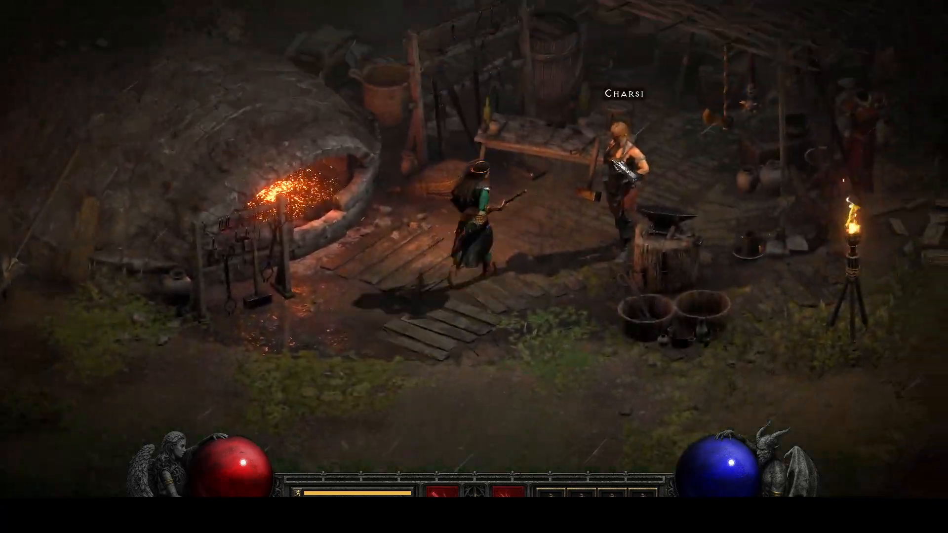
left_click(556, 107)
left_click(110, 88)
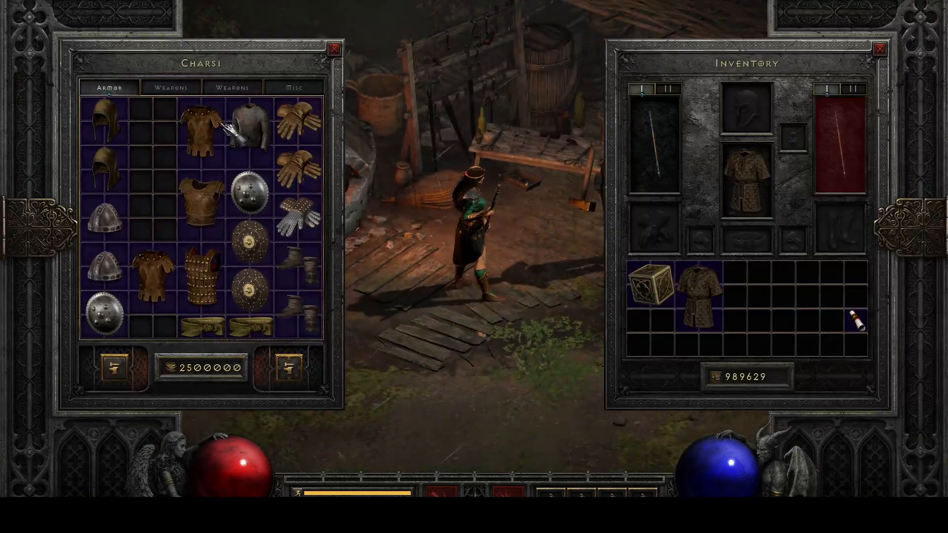
key("Escape")
left_click(626, 345)
left_click(316, 64)
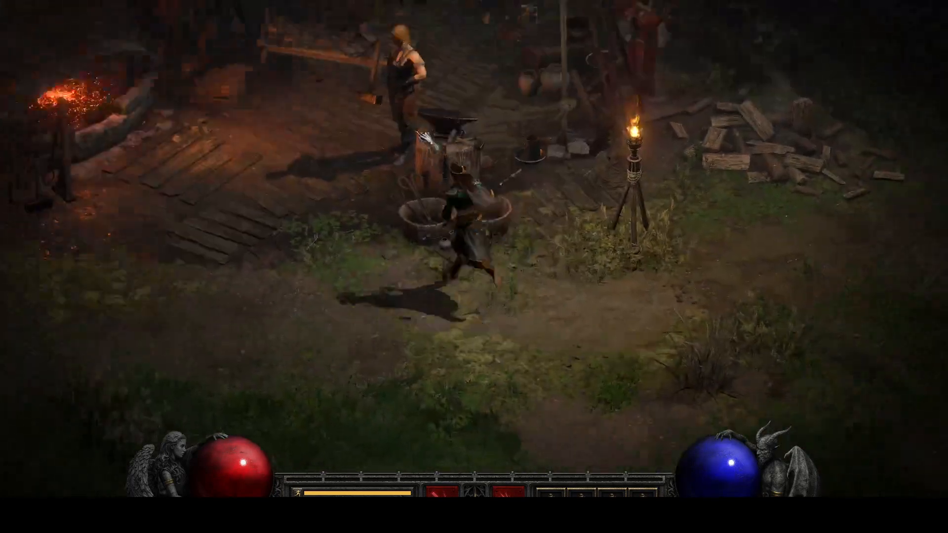
left_click(501, 90)
left_click(109, 87)
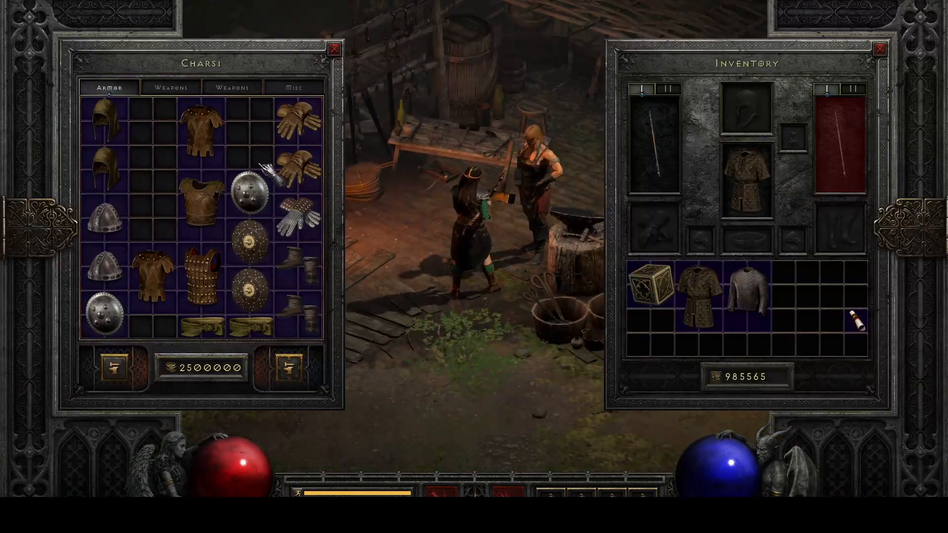
Reopen trade with Charsi and buy the Buckler of Blocking
key("Escape")
left_click(456, 308)
left_click(491, 117)
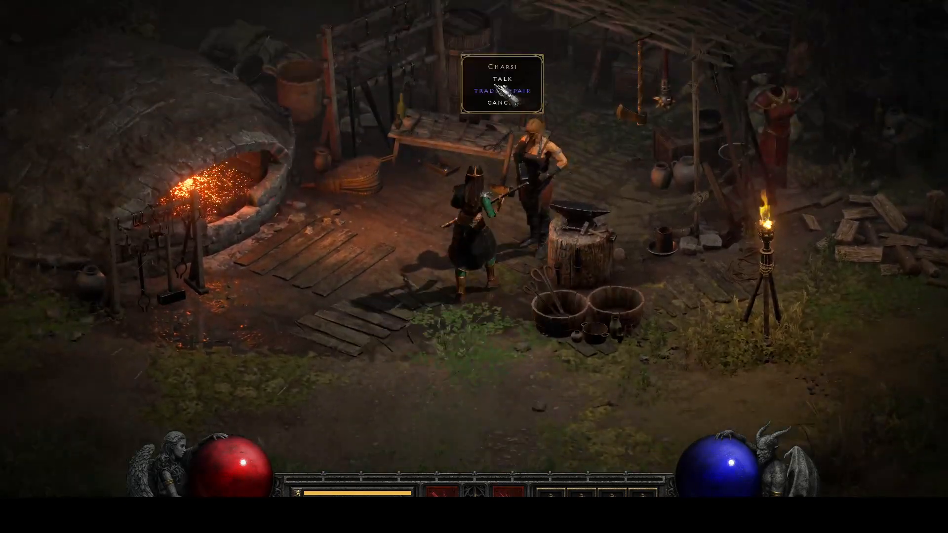
left_click(500, 89)
left_click(109, 87)
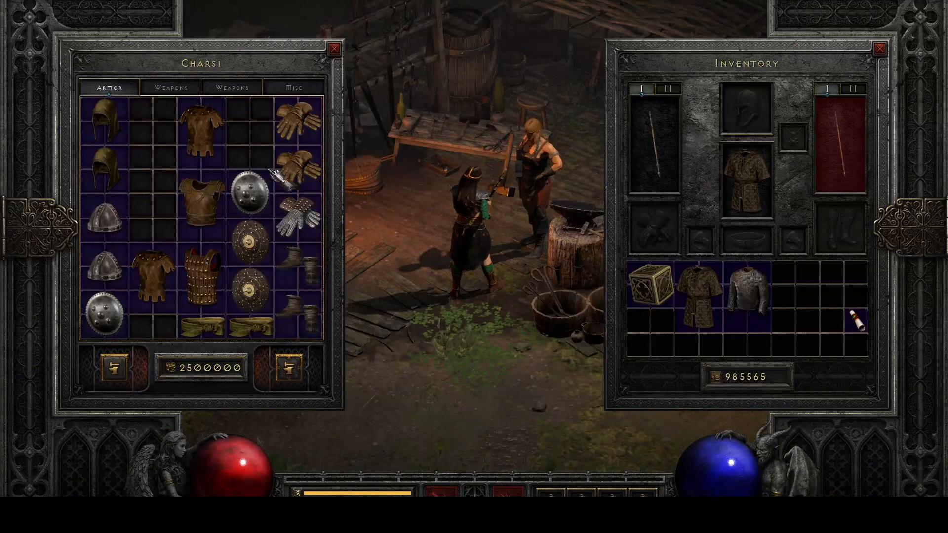
right_click(250, 193)
key("Escape")
Go to Akara and buy four Scrolls of Town Portal
mouse_move(553, 407)
left_mouse_down()
mouse_move(682, 364)
mouse_move(650, 390)
mouse_move(645, 371)
mouse_move(605, 375)
mouse_move(603, 394)
mouse_move(574, 409)
mouse_move(734, 311)
mouse_move(750, 313)
mouse_move(730, 339)
mouse_move(682, 321)
left_mouse_up()
left_click(603, 237)
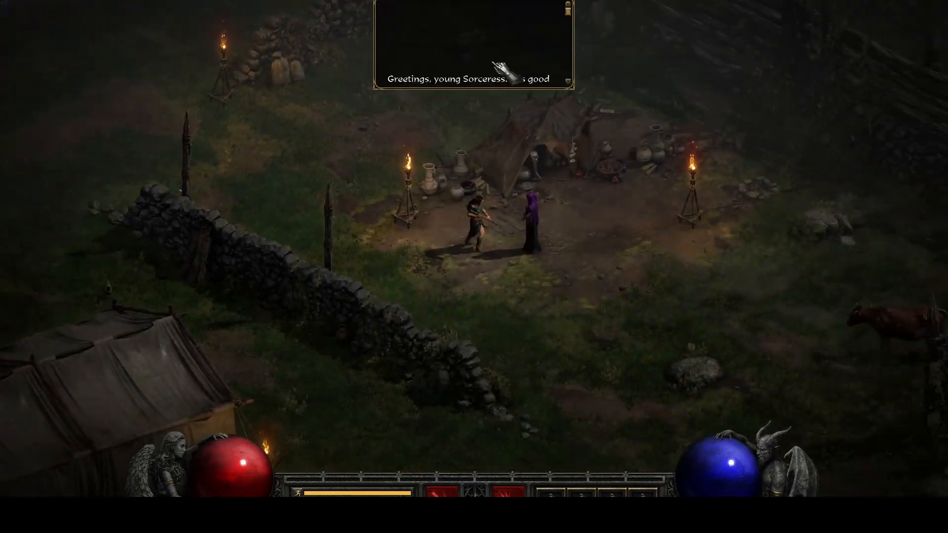
left_click(499, 56)
left_click(518, 128)
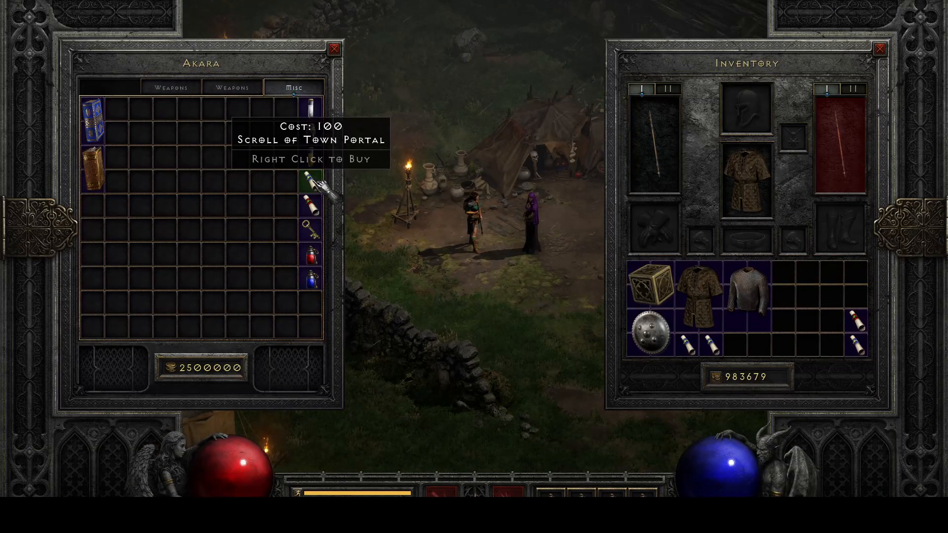
left_click(351, 228)
Put a Scroll of Town Portal and the Buckler of Blocking in the Horadric Cube and transmute them
key("i")
left_click(857, 345)
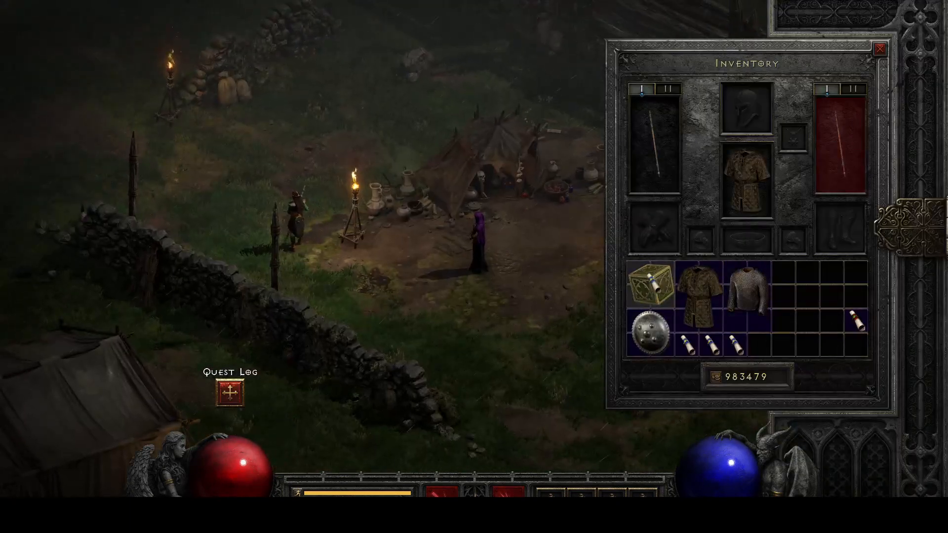
left_click(662, 281)
right_click(656, 287)
left_click(650, 332)
left_click(189, 219)
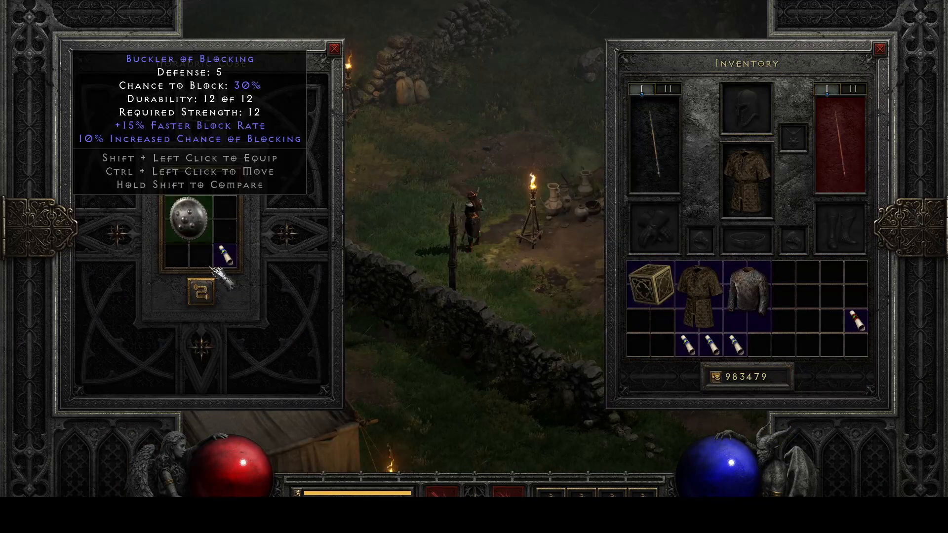
left_click(201, 293)
Equip the transmuted Buckler of Blocking in the second weapon set's shield slot and close the cube
left_click(192, 188)
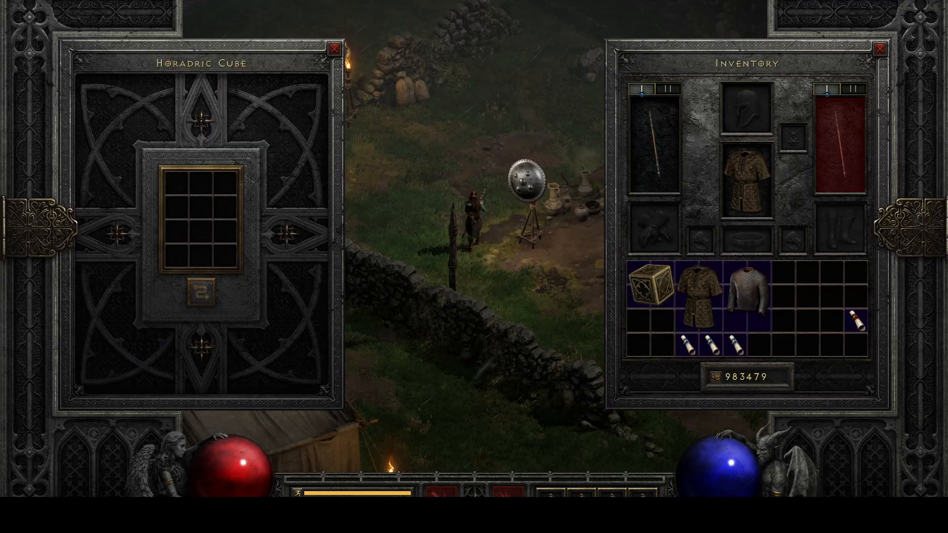
left_click(840, 141)
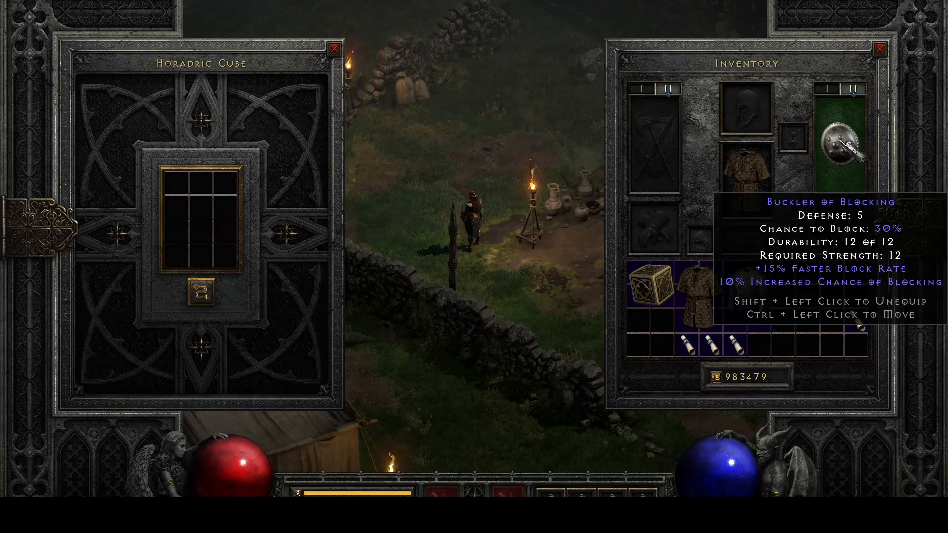
left_click(334, 49)
Turn the character around on open ground to examine the equipped buckler's colour, and compare it with its inventory icon
left_click(289, 161)
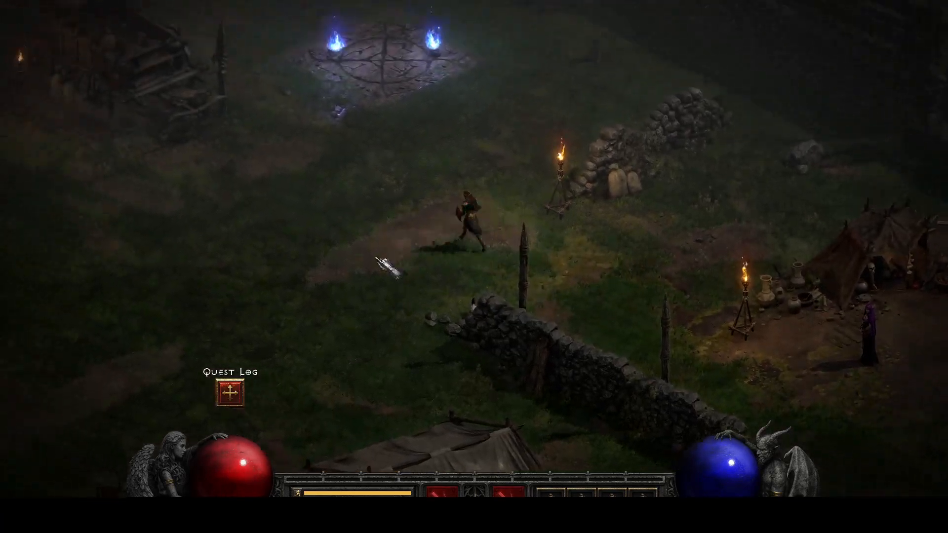
left_click(378, 256)
key("f")
left_click(498, 309)
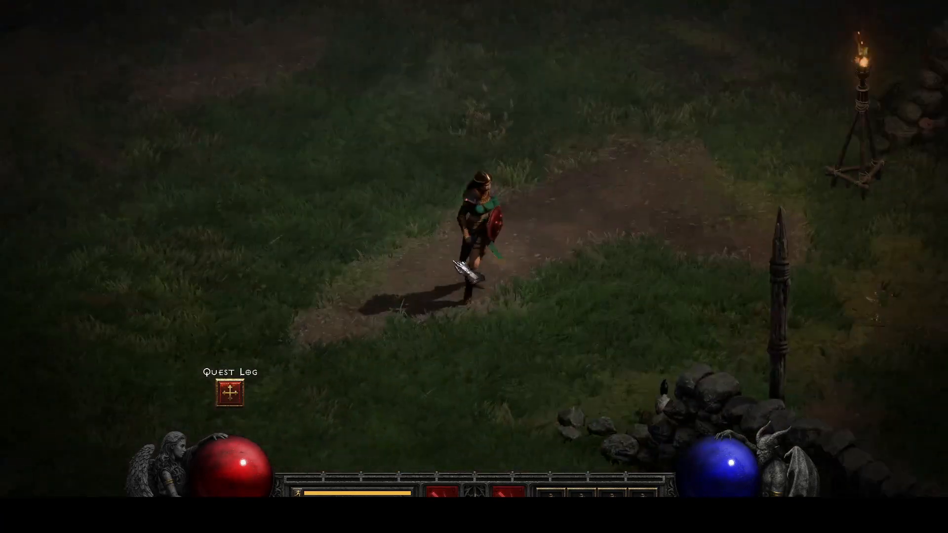
left_click(395, 259)
left_click(500, 318)
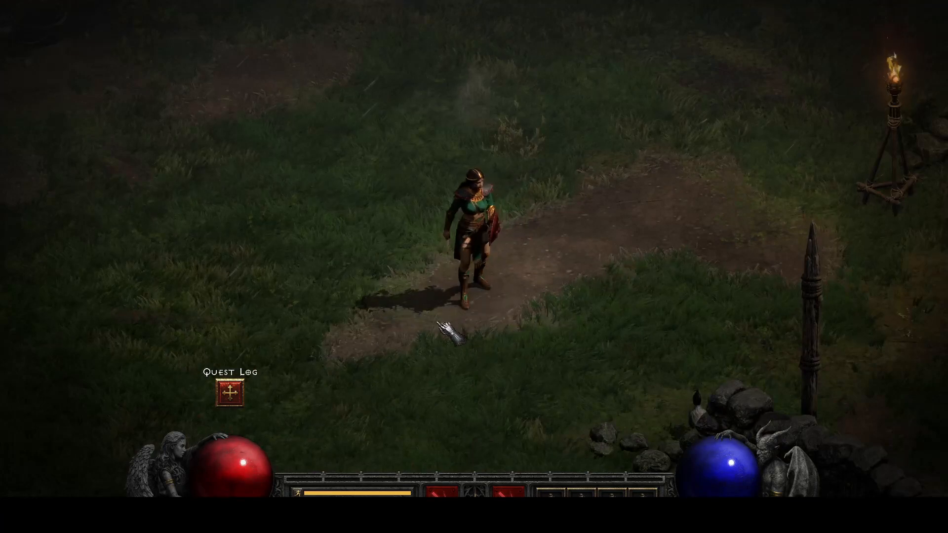
left_click(441, 326)
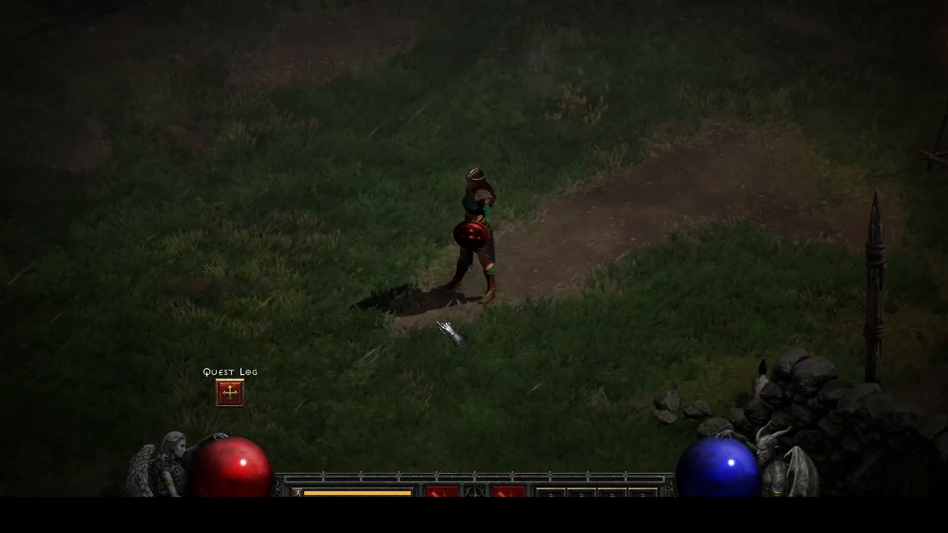
left_click(596, 226)
left_click(449, 341)
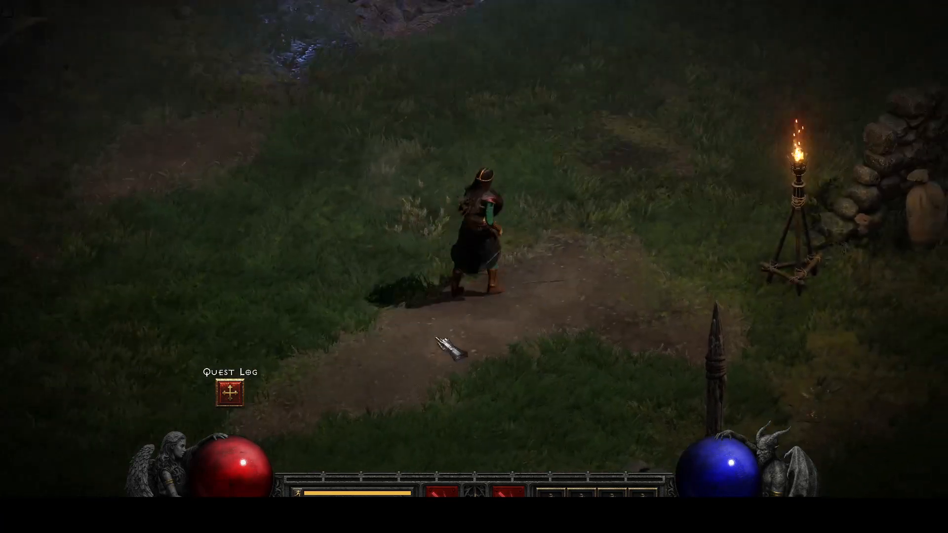
key("i")
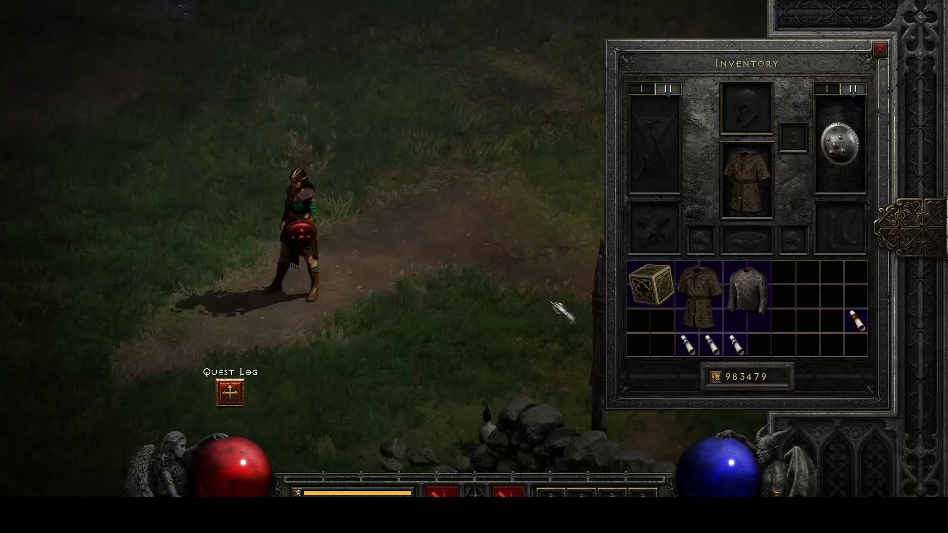
Return to AFJ Sheet and review the mod 1 entry of the new recipe in cubemain.txt's last row, and minimise the window
mouse_move(846, 150)
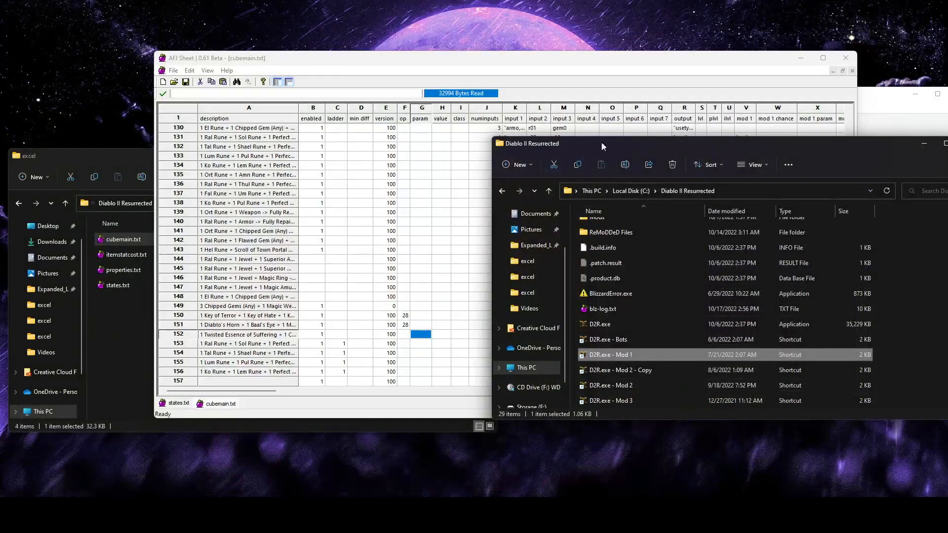
left_click(523, 69)
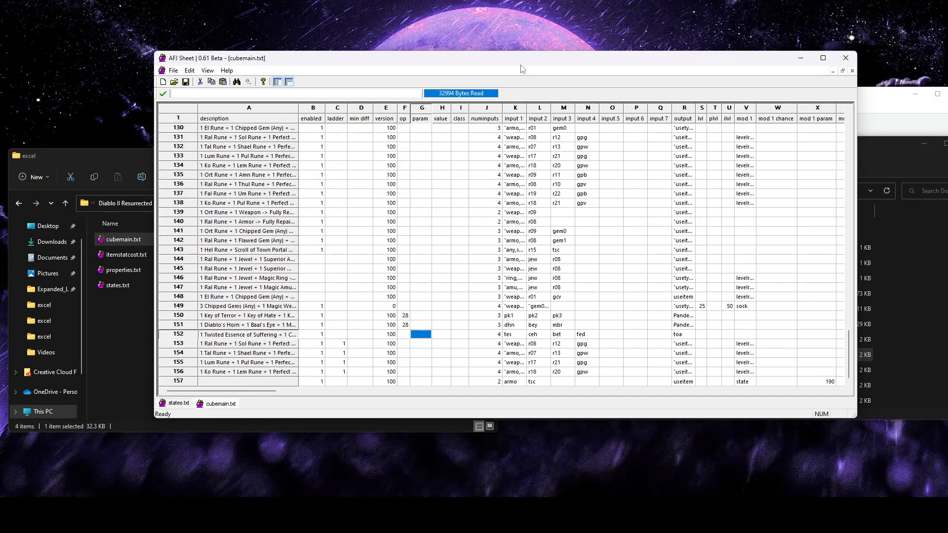
left_click(746, 382)
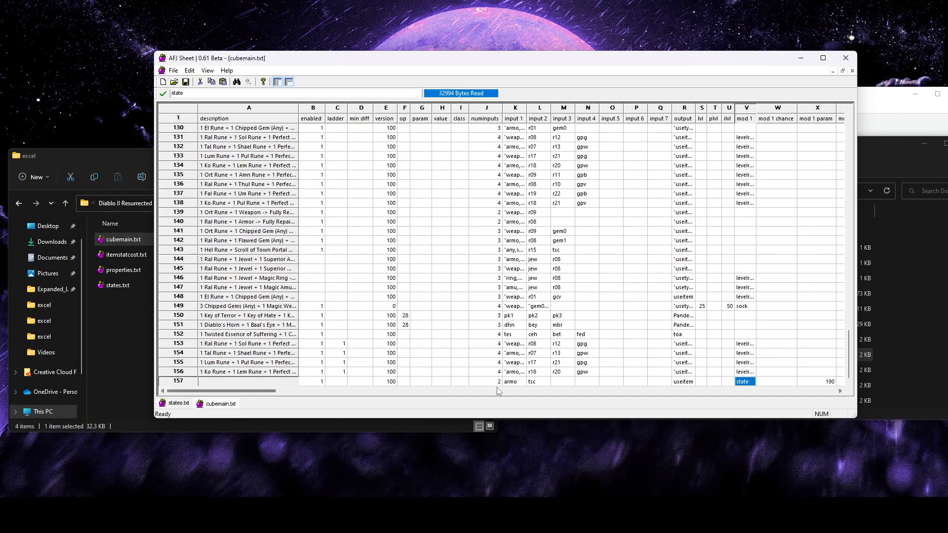
left_click_drag(252, 391, 233, 408)
left_click(802, 58)
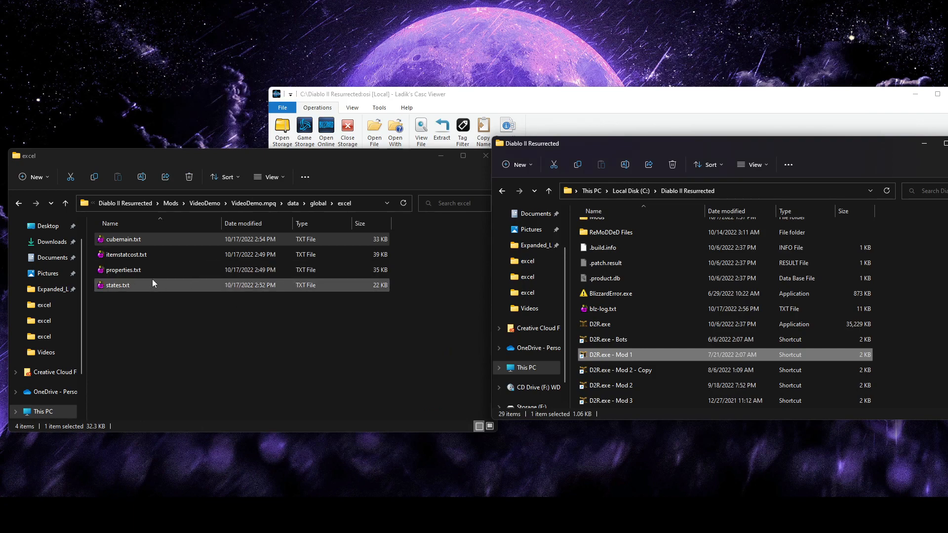
Open itemstatcost.txt from the VideoDemo excel folder and go to its last rows
left_click(128, 255)
left_click(136, 270)
left_click(137, 256)
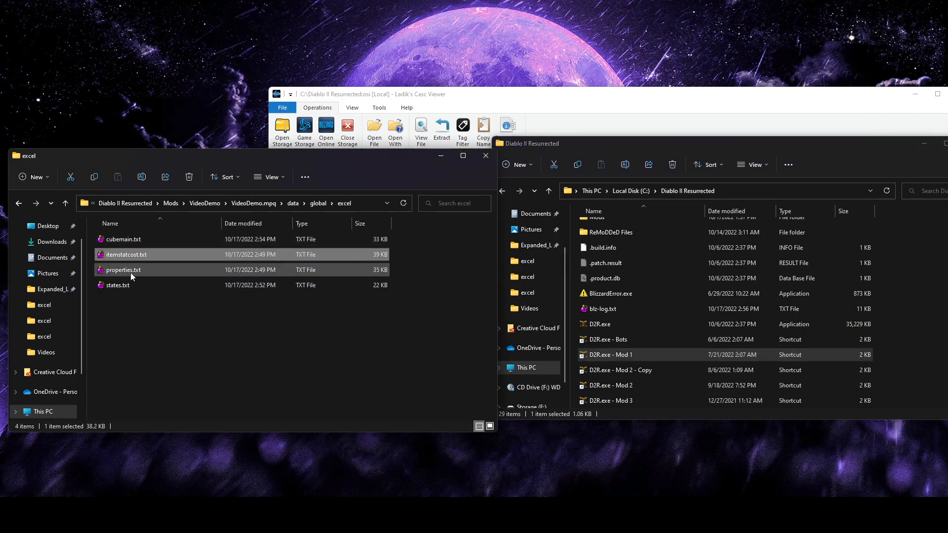
left_click(131, 272)
left_click(134, 258)
double_click(140, 257)
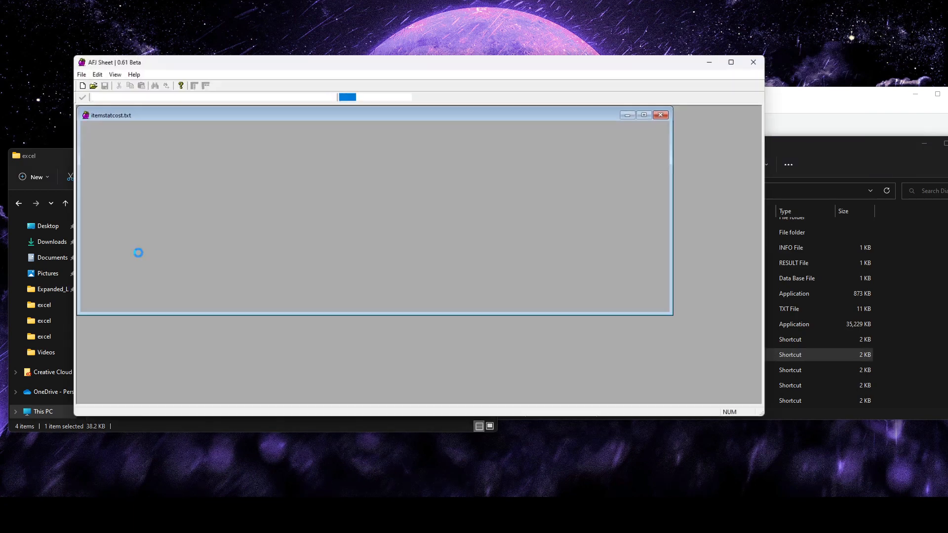
left_click_drag(127, 108, 167, 108)
scroll(347, 268, "down", 20)
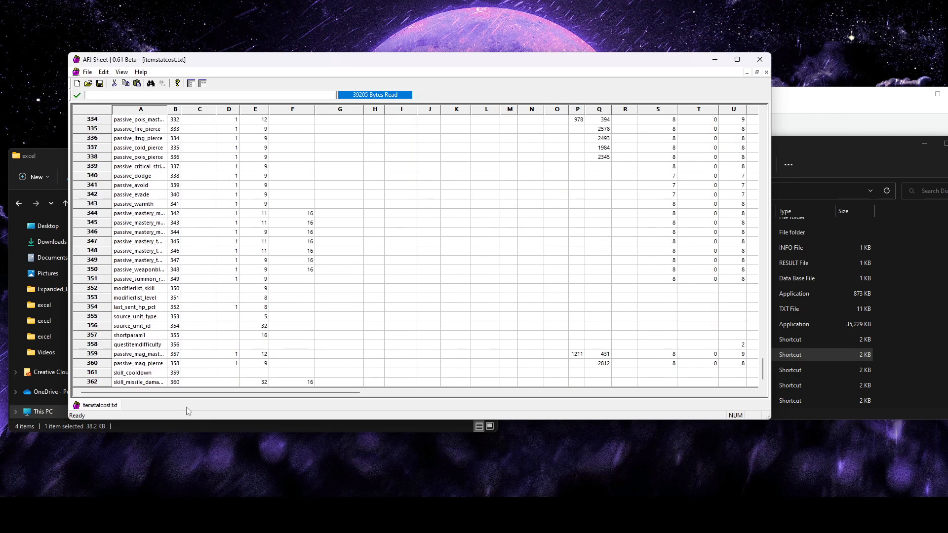
Add a row at the end of itemstatcost.txt with the stat name ColorDye_Red and ID 361
left_click(101, 382)
right_click(104, 383)
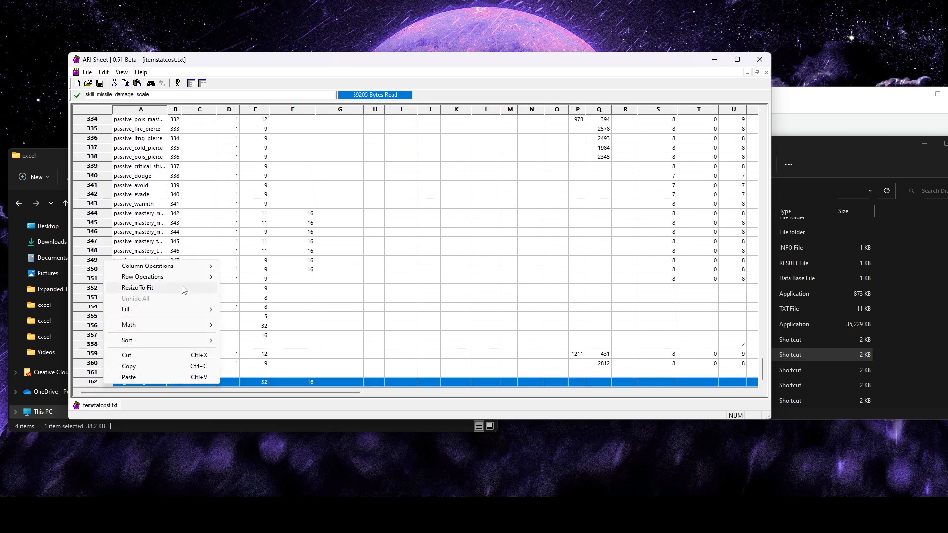
mouse_move(177, 281)
left_click(249, 277)
left_click(401, 257)
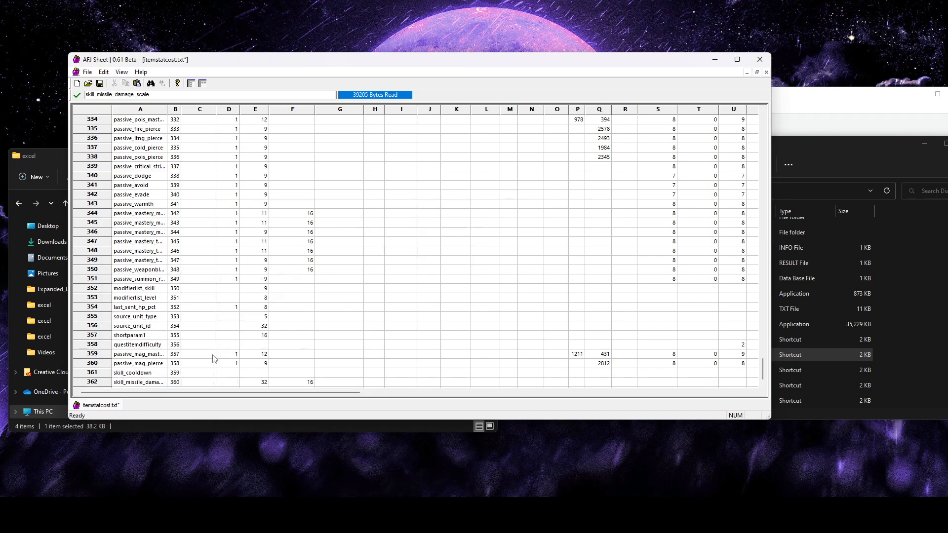
left_click(124, 383)
type("ColorDye_Red")
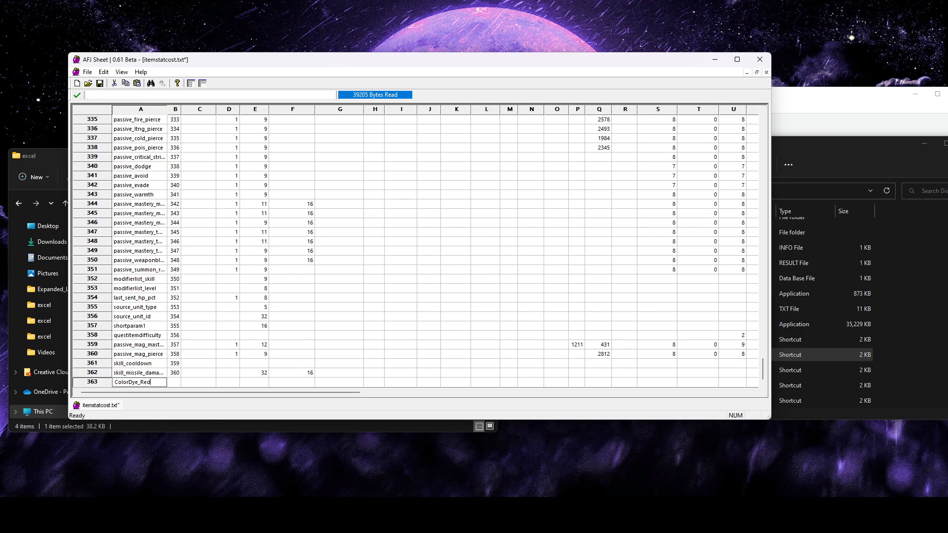
left_click(175, 383)
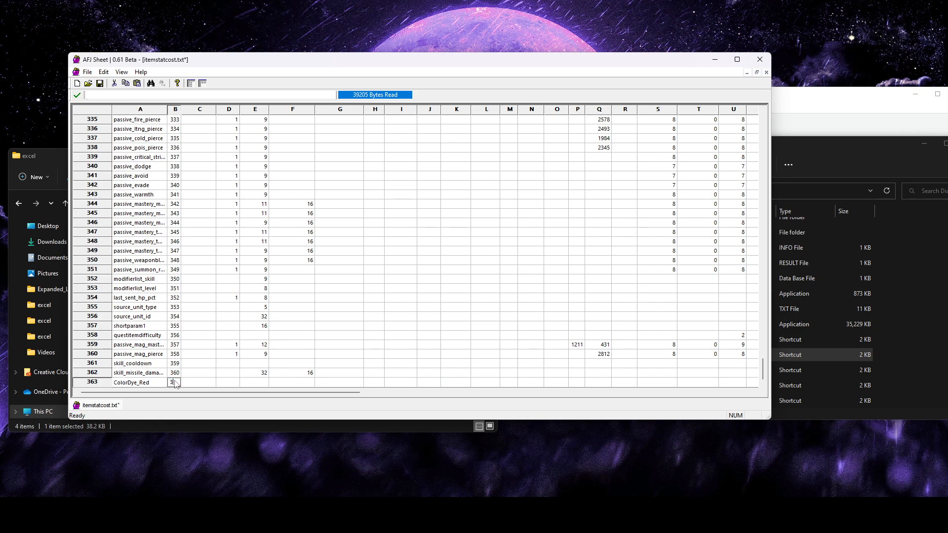
type("361")
left_click(348, 363)
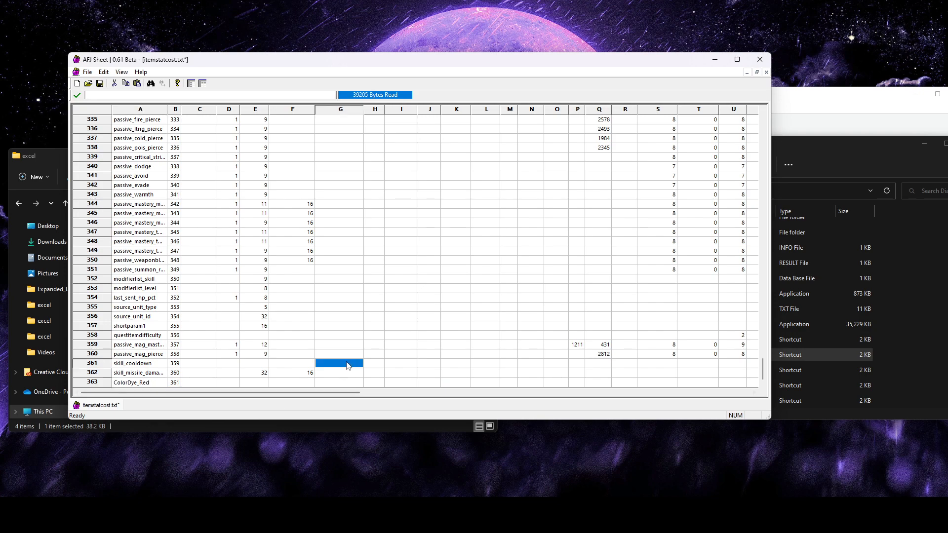
Lock the header row and Stat column in view, and set Send Bits for ColorDye_Red to 3
left_click(191, 83)
left_click(362, 290)
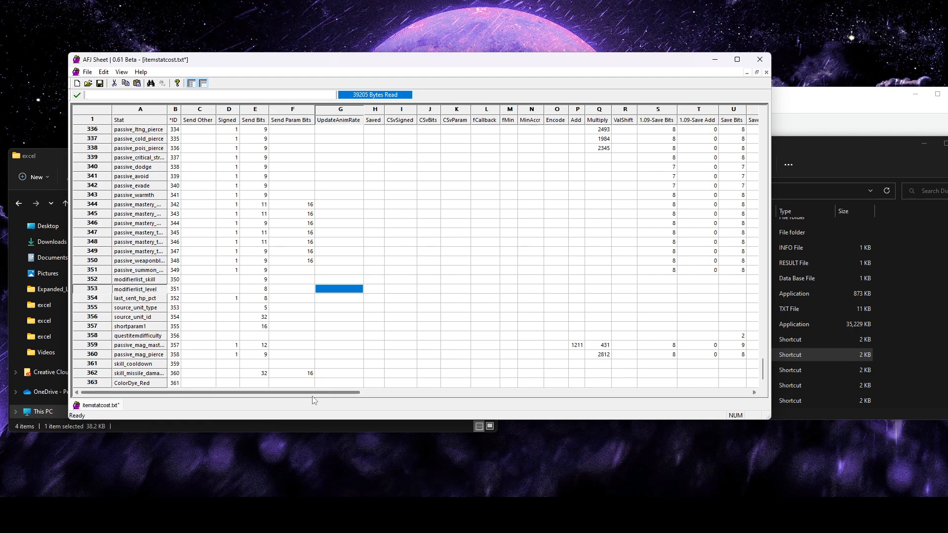
left_click_drag(312, 393, 285, 401)
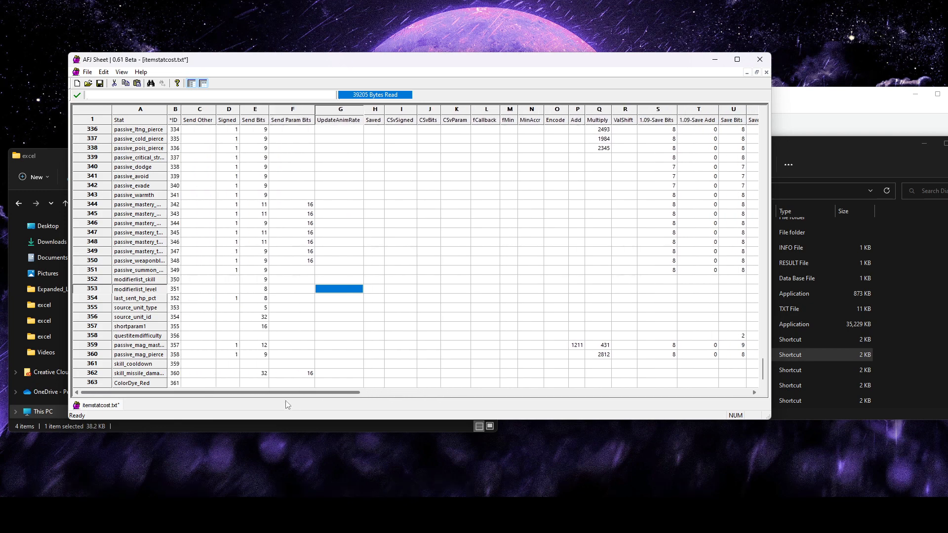
left_click(252, 385)
type("2")
left_click(393, 366)
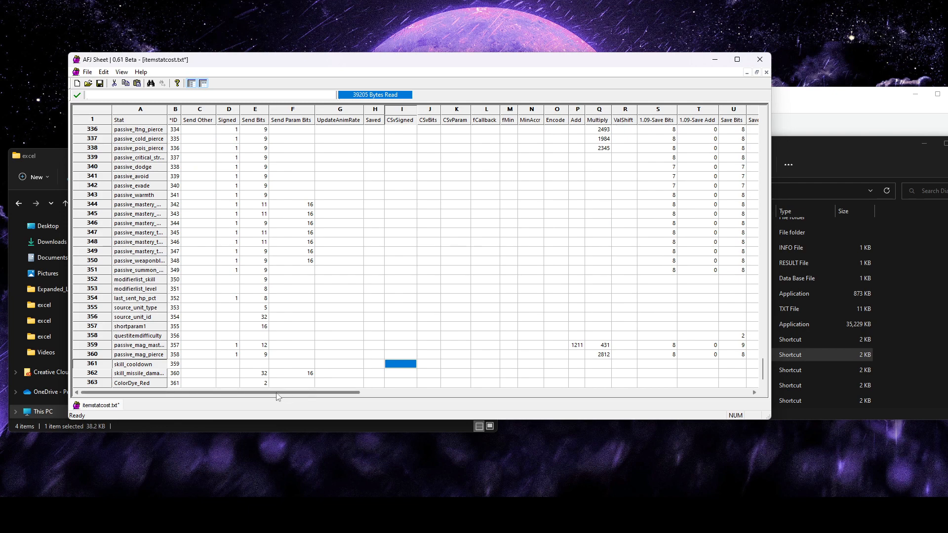
left_click(261, 384)
type("3")
left_click(354, 364)
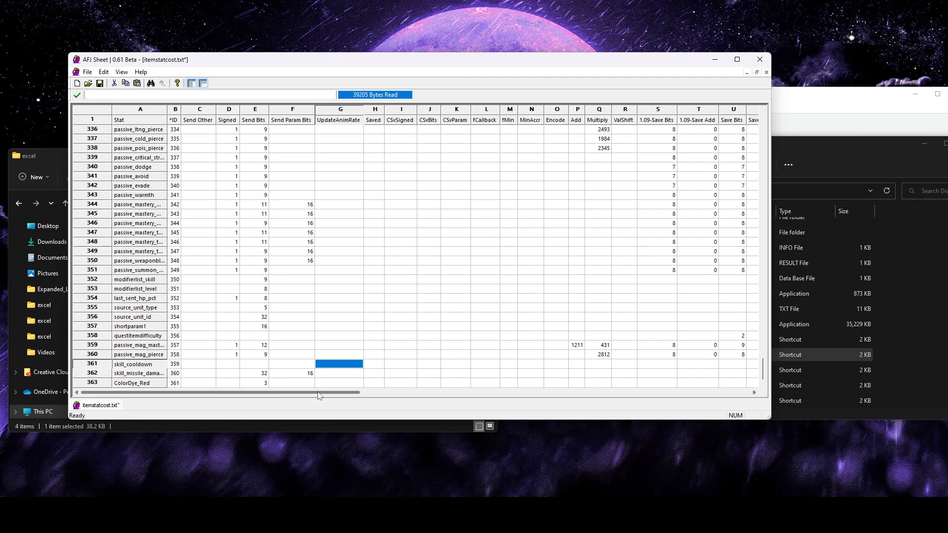
For ColorDye_Red, set 1.09-Save Bits and Save Bits to 3, and 1.09-Save Add and Save Add to 1
left_click_drag(318, 395, 431, 389)
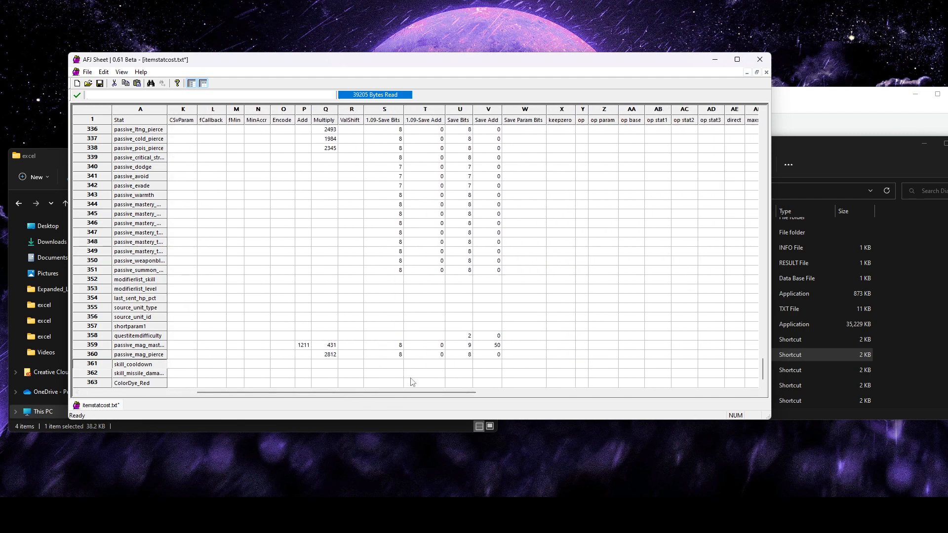
left_click(383, 383)
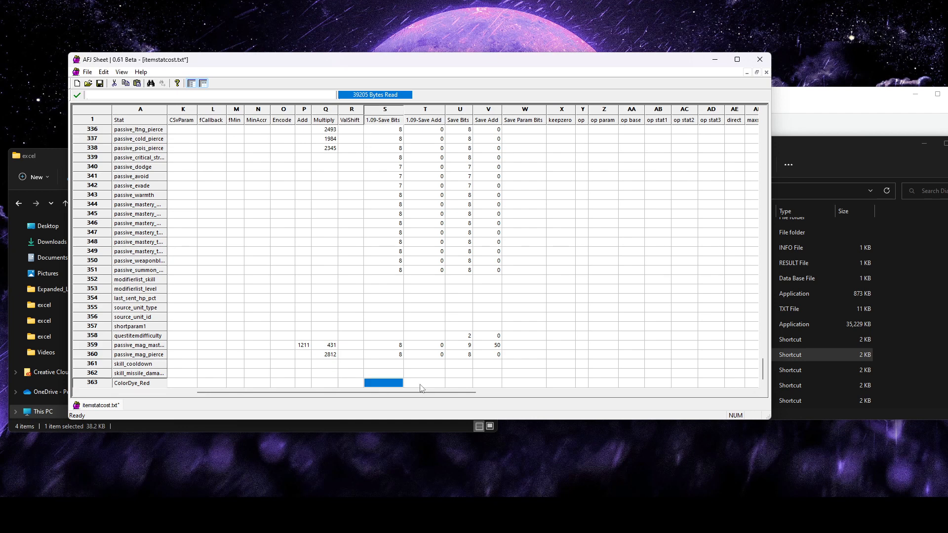
type("3")
key("Tab")
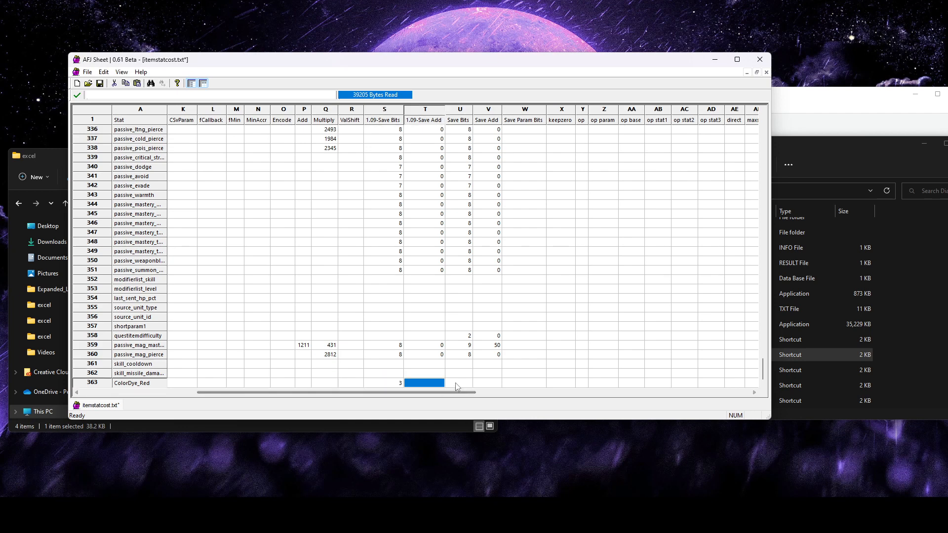
type("1")
key("Tab")
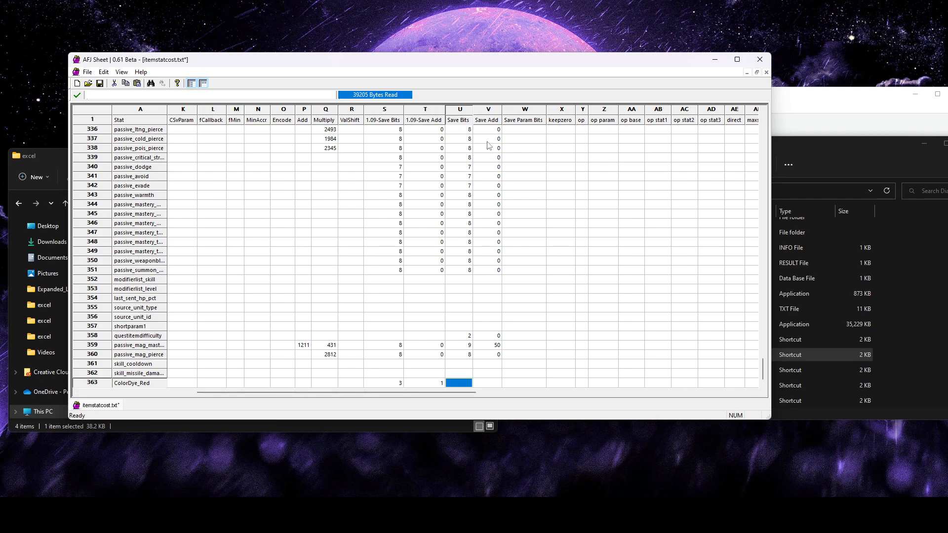
type("3")
key("Tab")
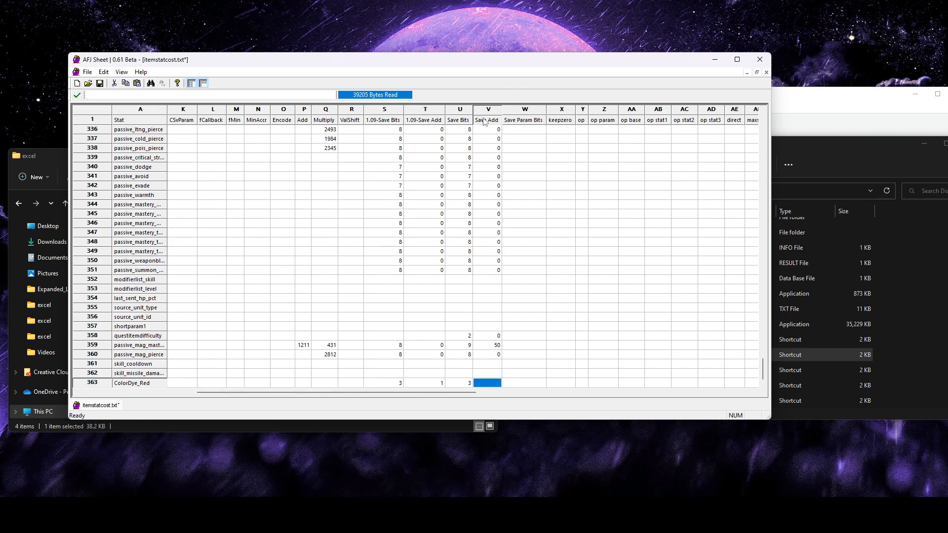
type("1")
key("Tab")
left_click(492, 384)
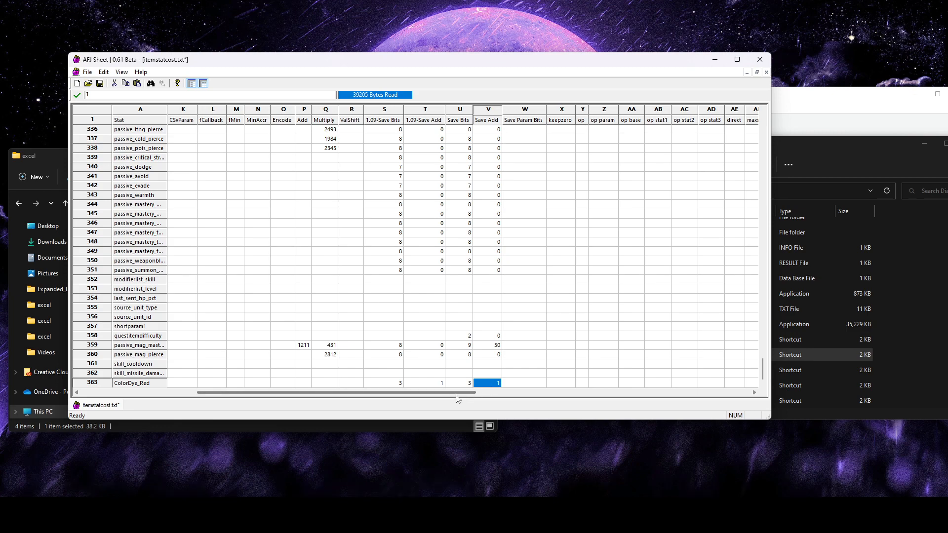
left_click(432, 385)
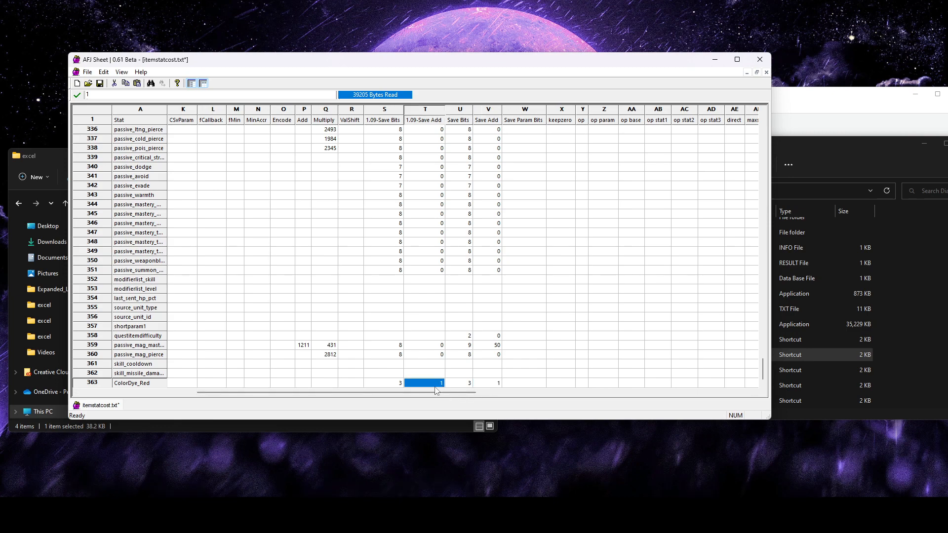
Set the *eol value of the ColorDye_Red row to 0
left_click_drag(425, 393, 708, 393)
left_click(732, 384)
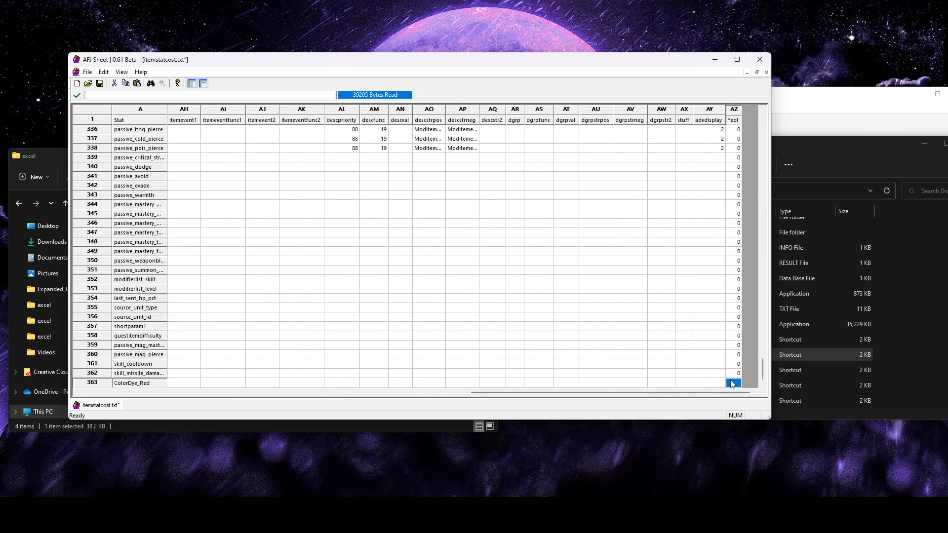
left_click(656, 320)
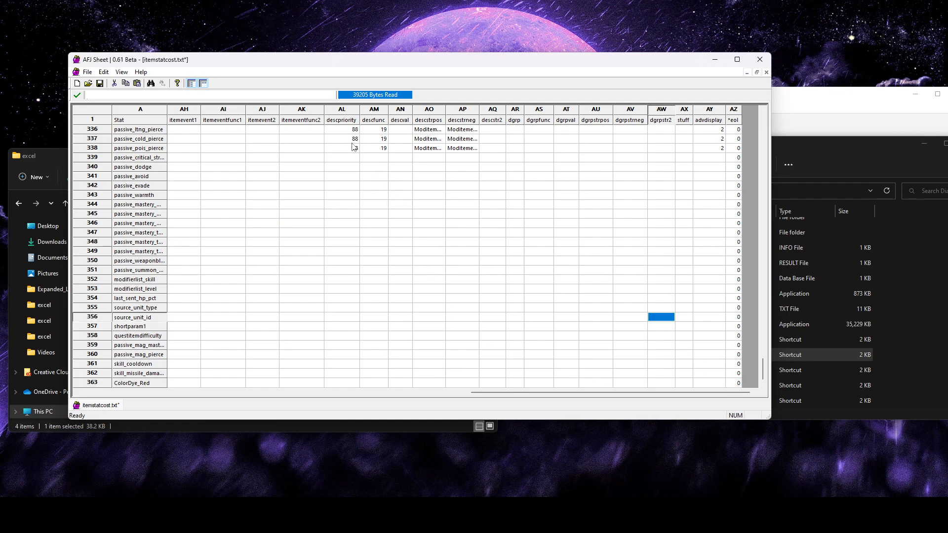
Copy the descpriority through descstrneg cells of passive_pois_pierce into the same columns of the ColorDye_Red row
left_click(429, 112)
left_click(457, 111)
left_click(435, 112)
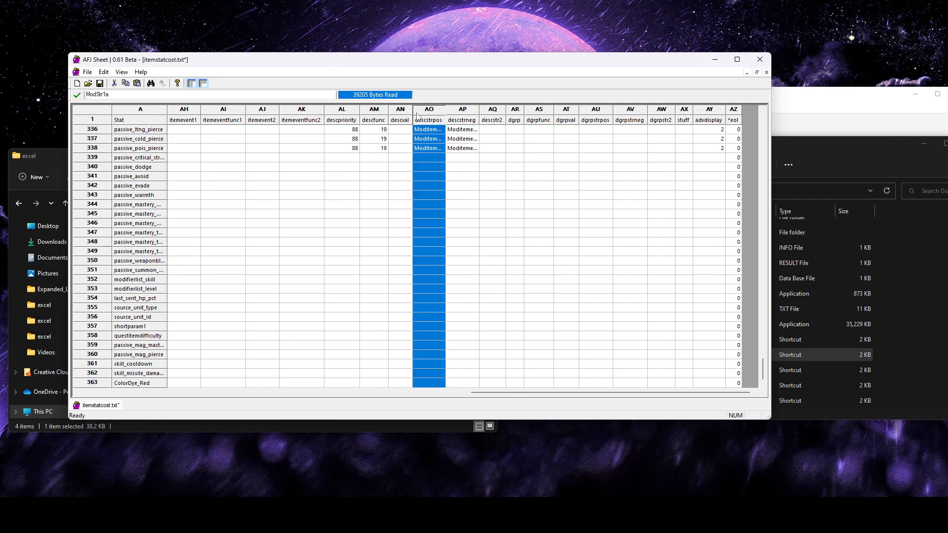
left_click(403, 113)
left_click(375, 114)
left_click(348, 111)
left_click(347, 148)
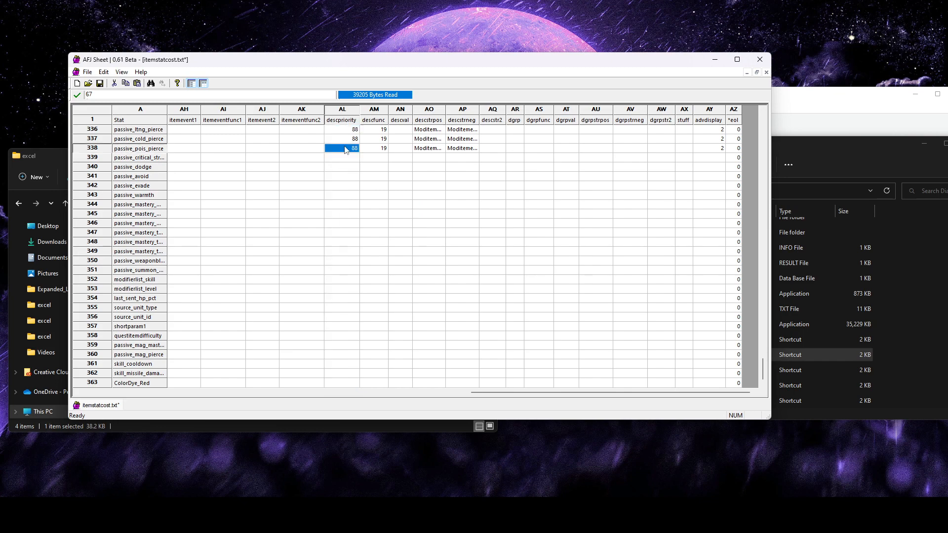
left_click(462, 148, "shift")
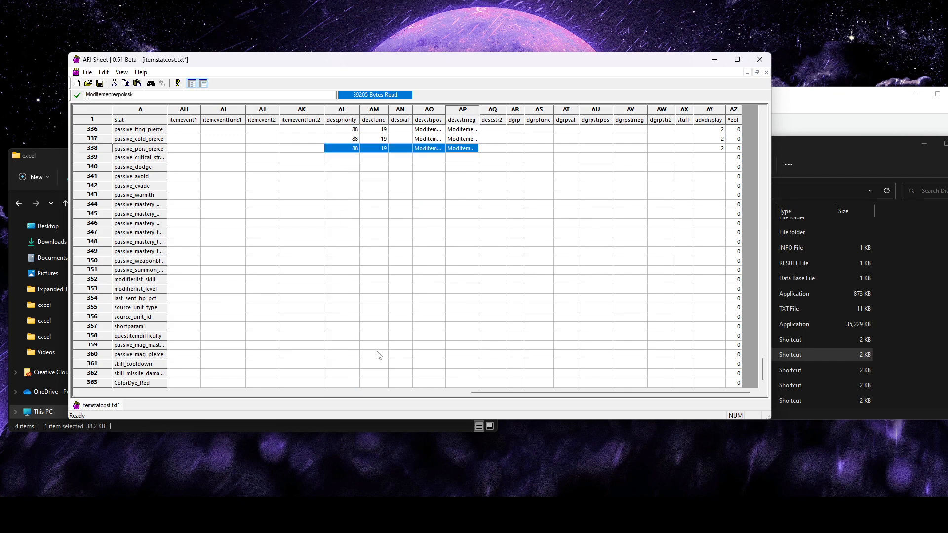
key("ctrl+c")
left_click(350, 384)
key("ctrl+v")
left_click(358, 341)
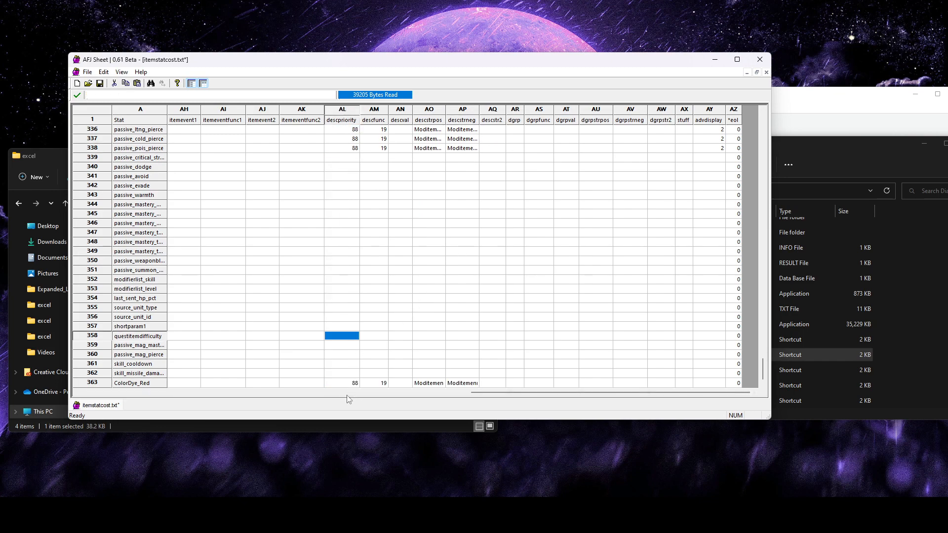
Set descpriority for ColorDye_Red to 999
left_click(351, 384)
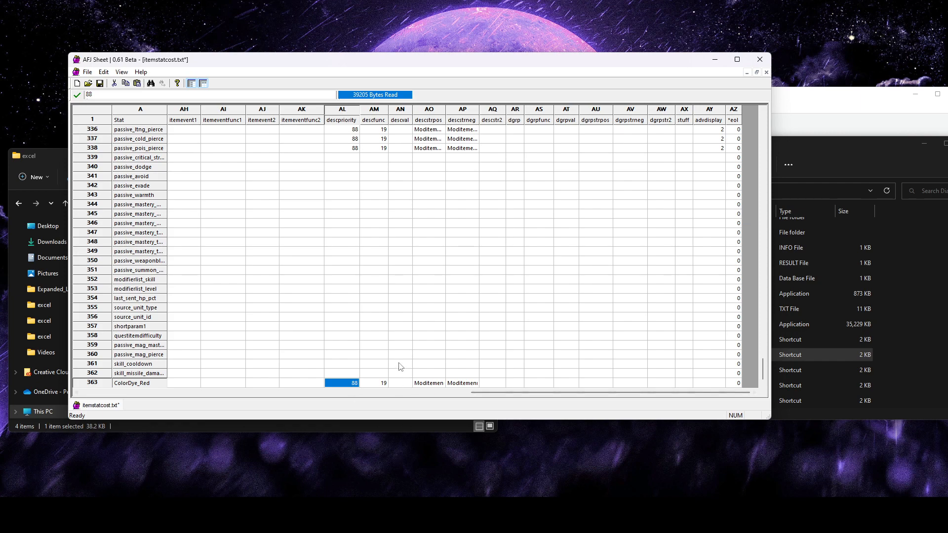
type("999")
left_click(381, 363)
Compare the descfunc values of other stats and set descfunc for ColorDye_Red to 17
left_click(379, 383)
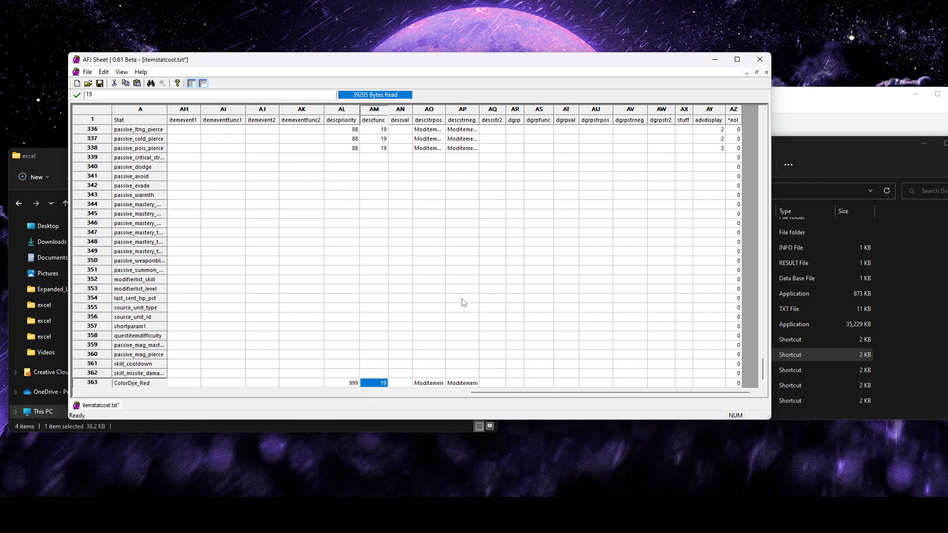
scroll(464, 302, "up", 6)
scroll(460, 320, "down", 6)
scroll(450, 344, "up", 4)
scroll(451, 344, "down", 4)
scroll(451, 344, "up", 1)
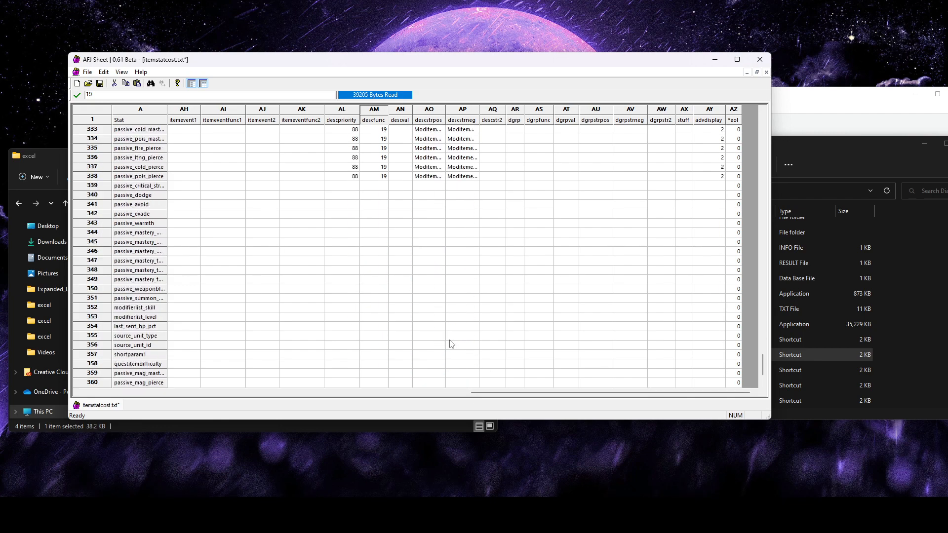
scroll(510, 299, "up", 15)
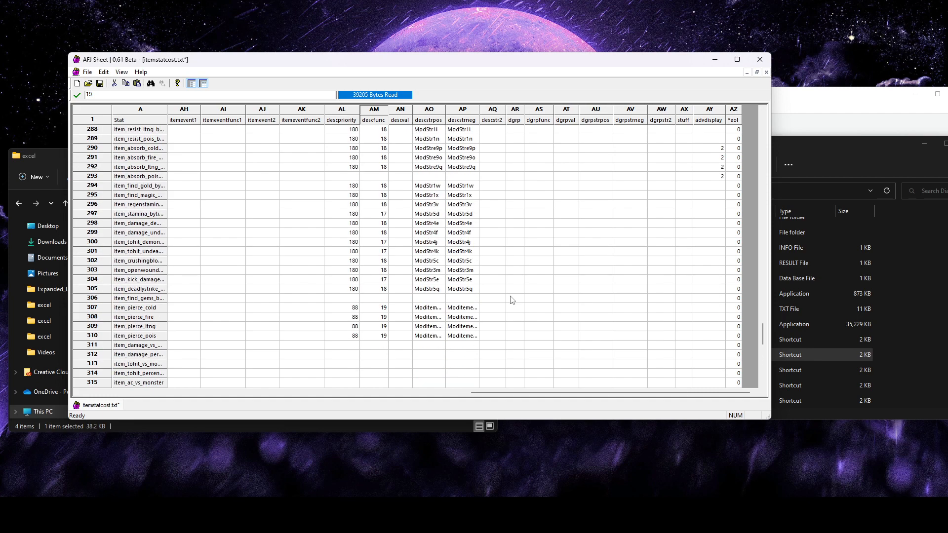
scroll(512, 300, "down", 16)
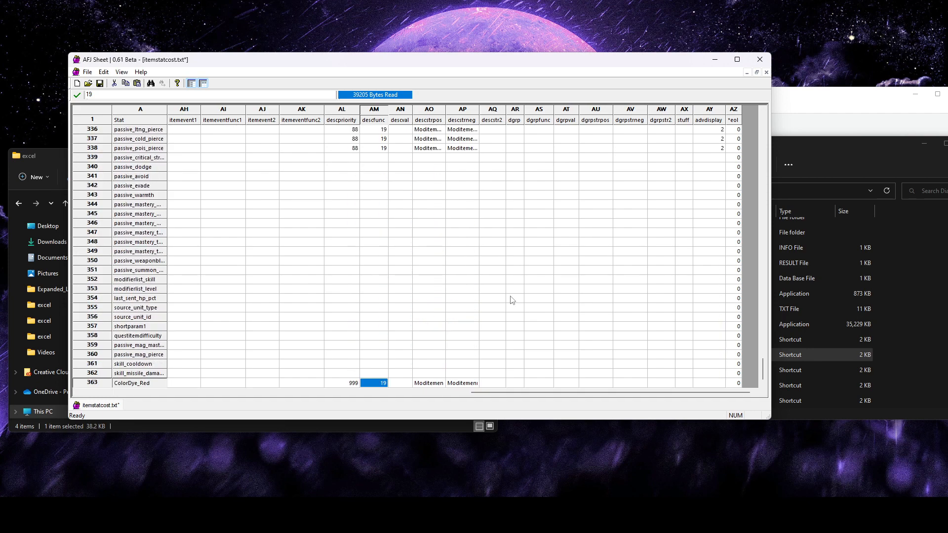
left_click(494, 280)
Look up the descfunc codes in the ItemStatCost.txt section of the Diablo II Data File Guide, comparing functions 17 and 19
key("alt+Tab")
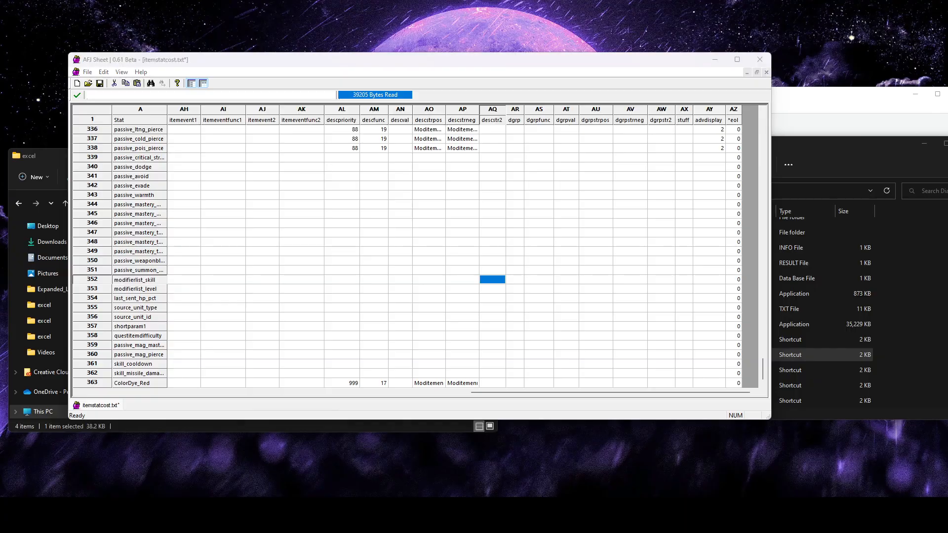
left_click(255, 1)
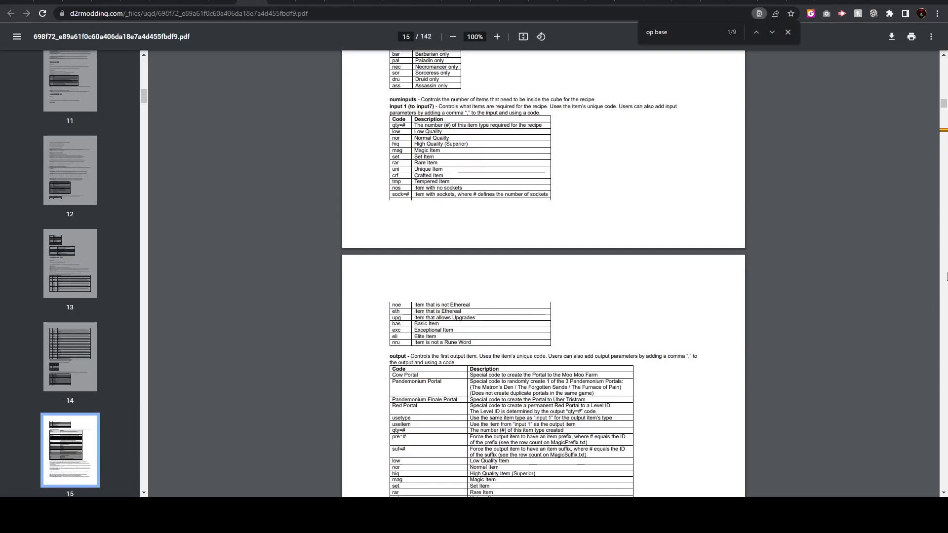
scroll(944, 105, "up", 2)
left_click_drag(944, 103, 944, 61)
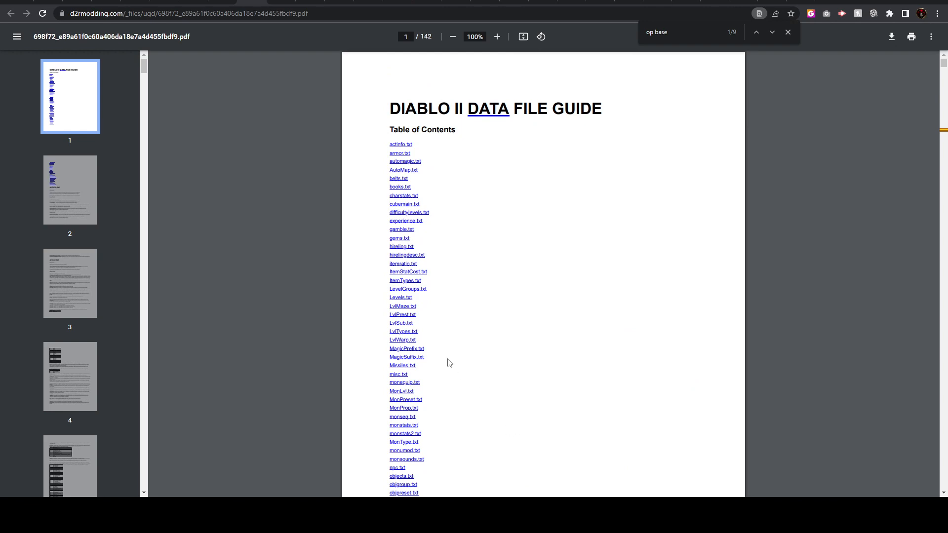
left_click(410, 272)
scroll(474, 412, "down", 15)
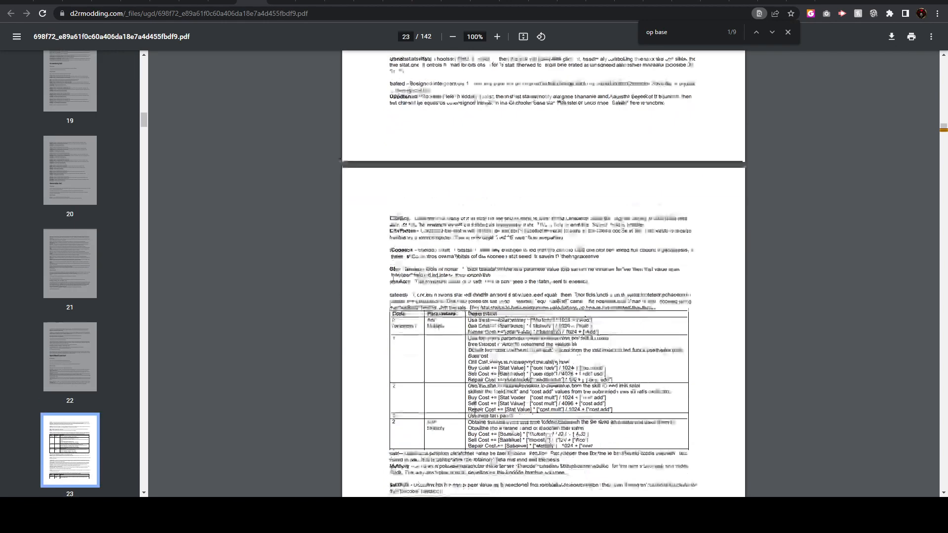
scroll(475, 412, "down", 9)
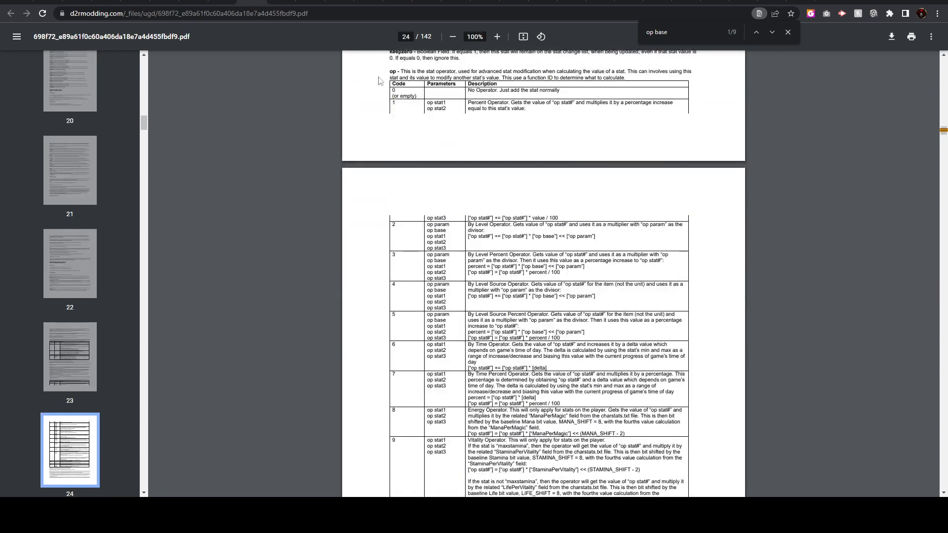
scroll(443, 273, "down", 12)
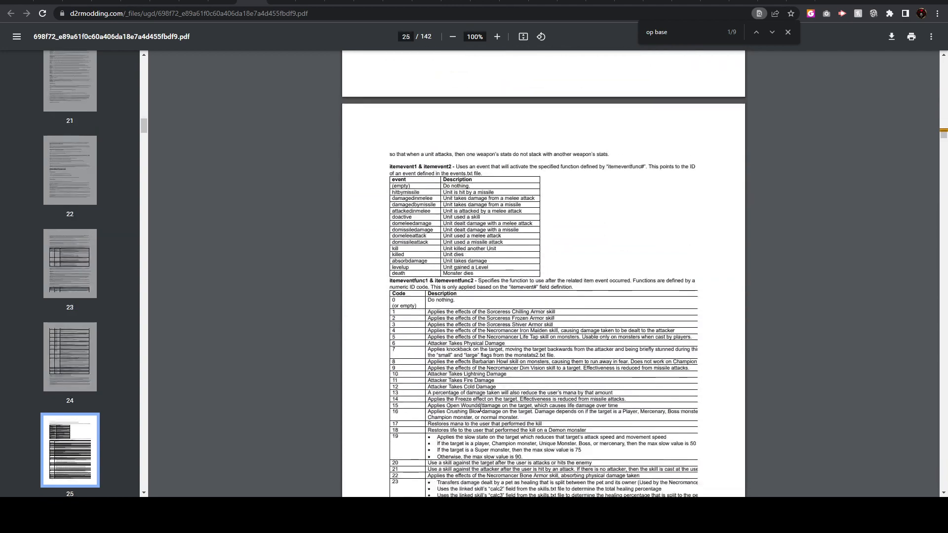
scroll(403, 328, "down", 10)
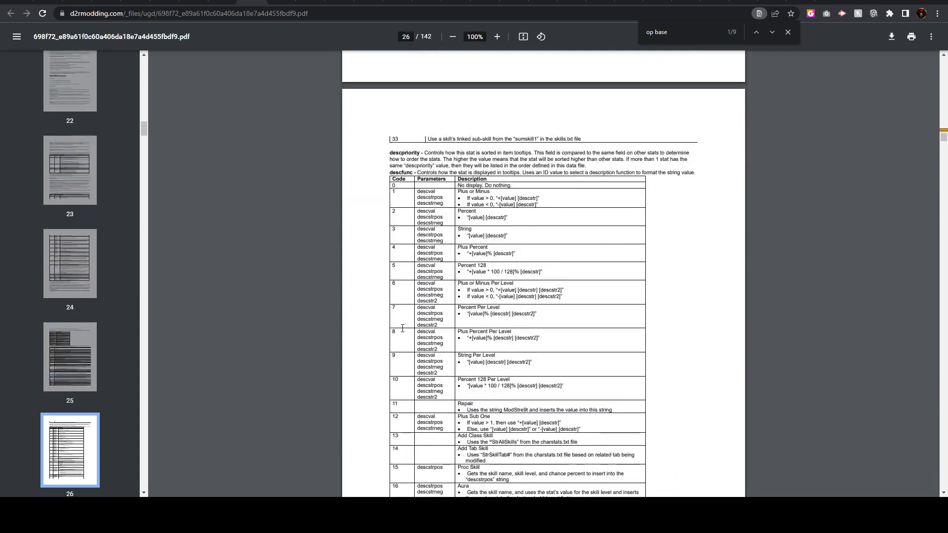
scroll(421, 339, "down", 5)
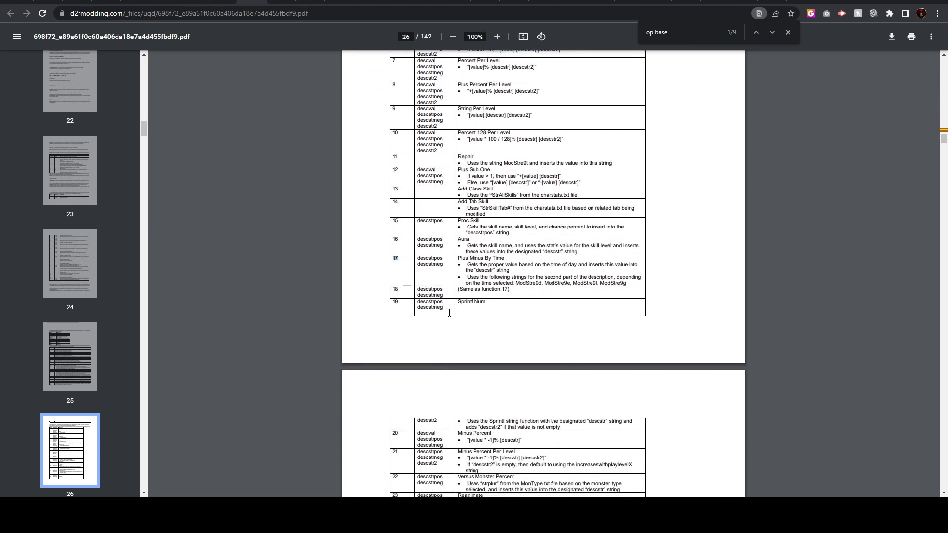
left_click_drag(489, 304, 380, 263)
Return to itemstatcost.txt in AFJ Sheet and set descfunc for ColorDye_Red to 19
mouse_move(354, 513)
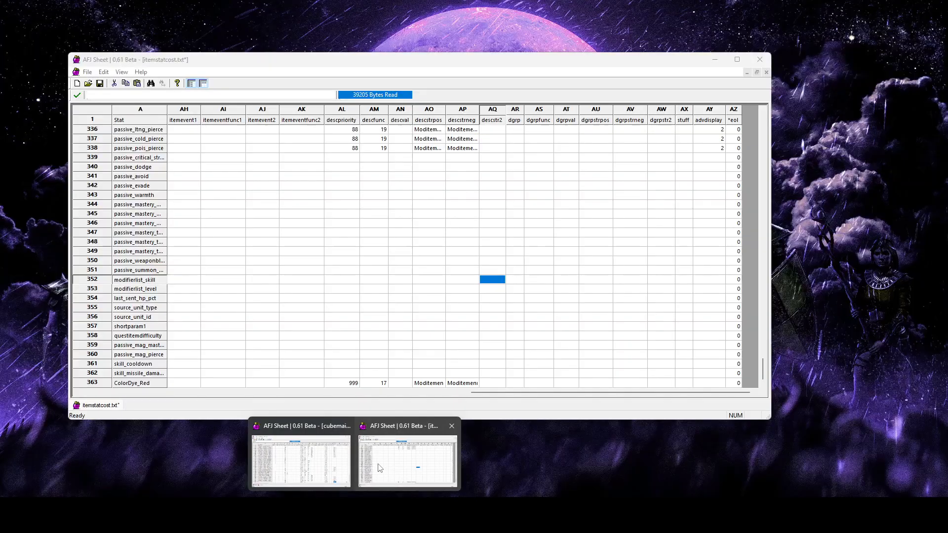
left_click(380, 466)
left_click(376, 384)
type("19")
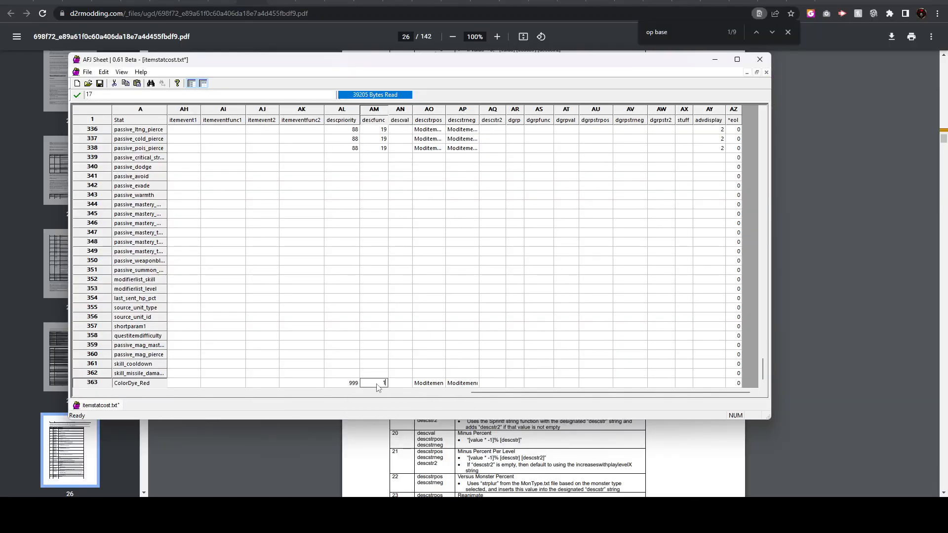
left_click(451, 354)
Set both descstrpos and descstrneg of the ColorDye_Red row to CD_Red
left_click(429, 384)
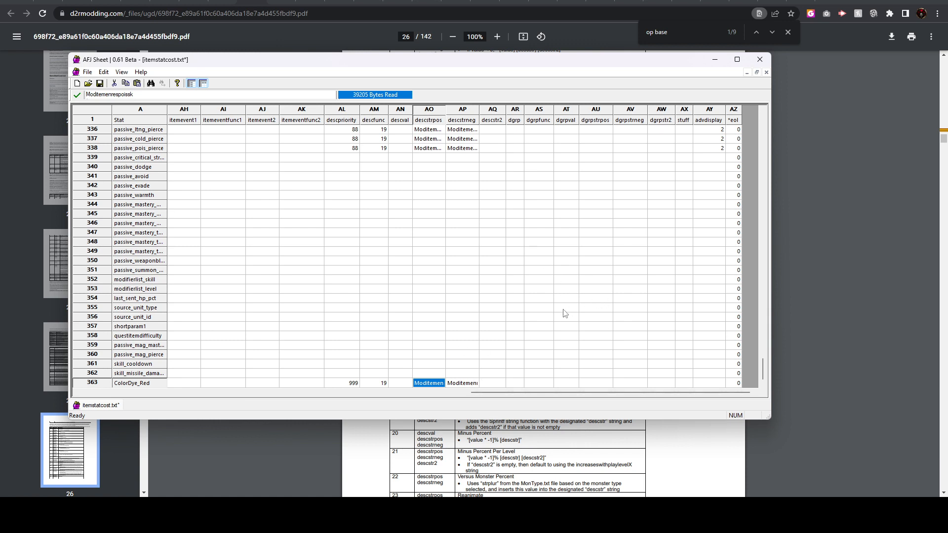
type("CD_Red")
key("Tab")
type("CD_Re")
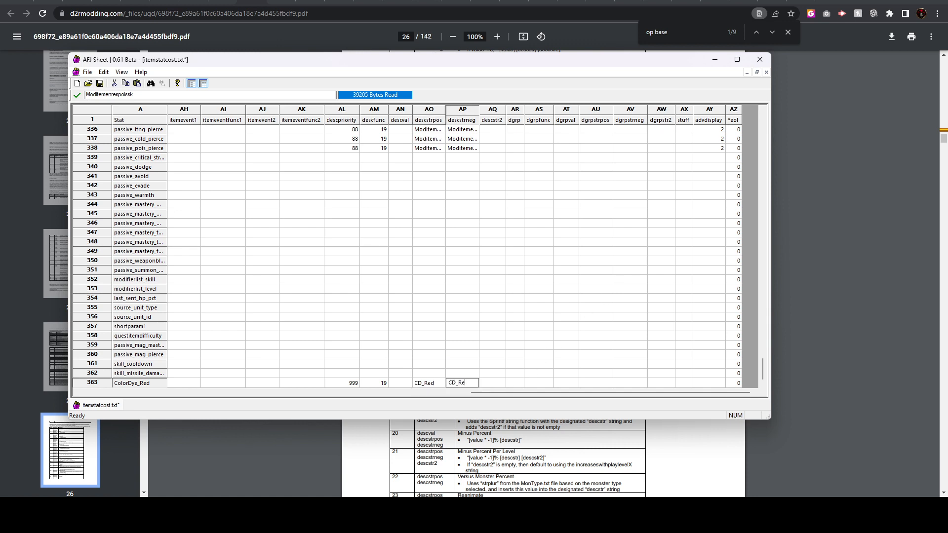
type("d")
left_click(494, 318)
Review the save bits, save add, descpriority, descfunc and description string cells of the ColorDye_Red row
left_click(435, 381)
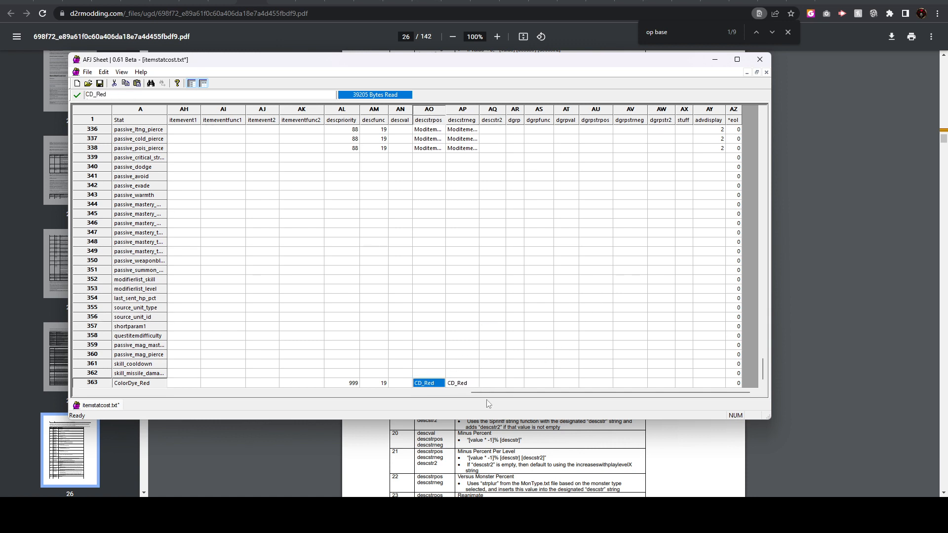
left_click(461, 384)
left_click(438, 384)
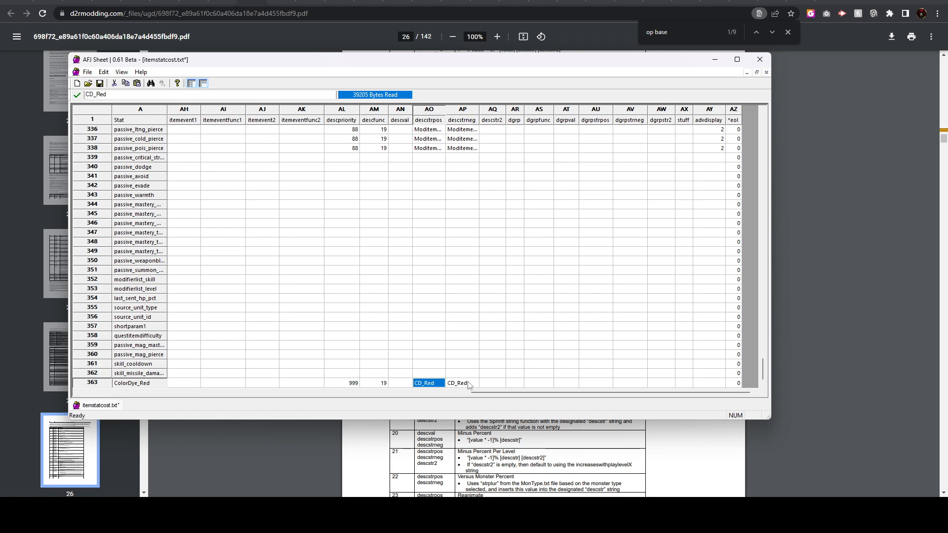
double_click(437, 388)
left_click(455, 345)
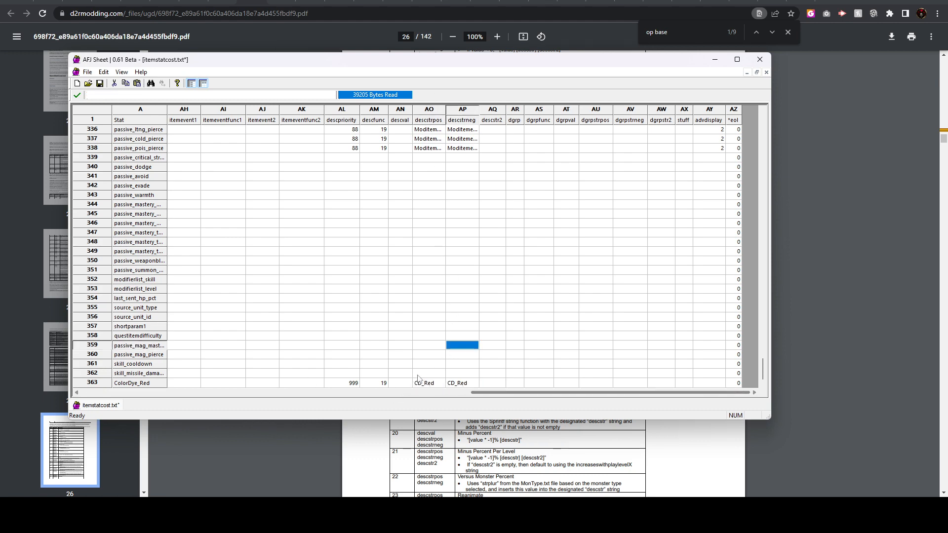
left_click_drag(514, 396, 342, 392)
left_click(251, 384)
left_click(341, 386)
left_click(421, 383, "shift")
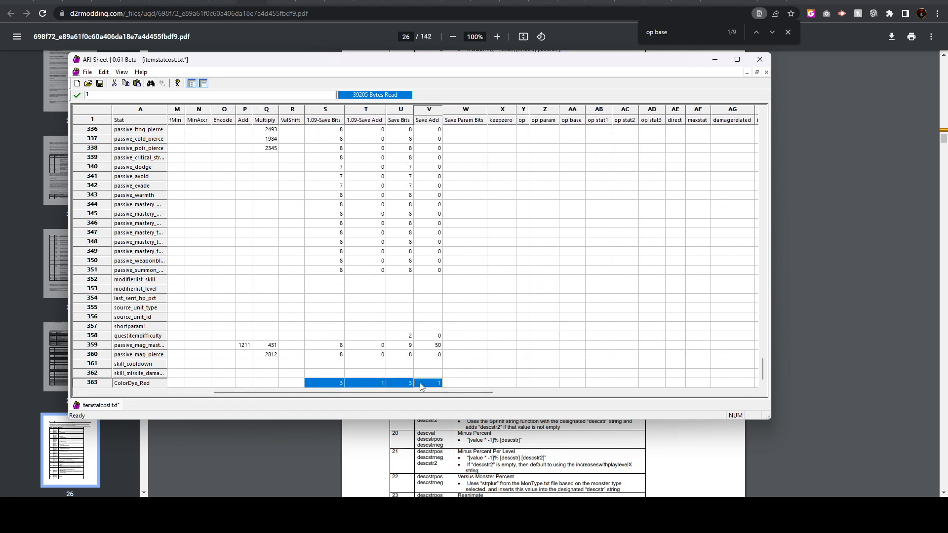
left_click_drag(438, 392, 684, 405)
left_click(345, 383)
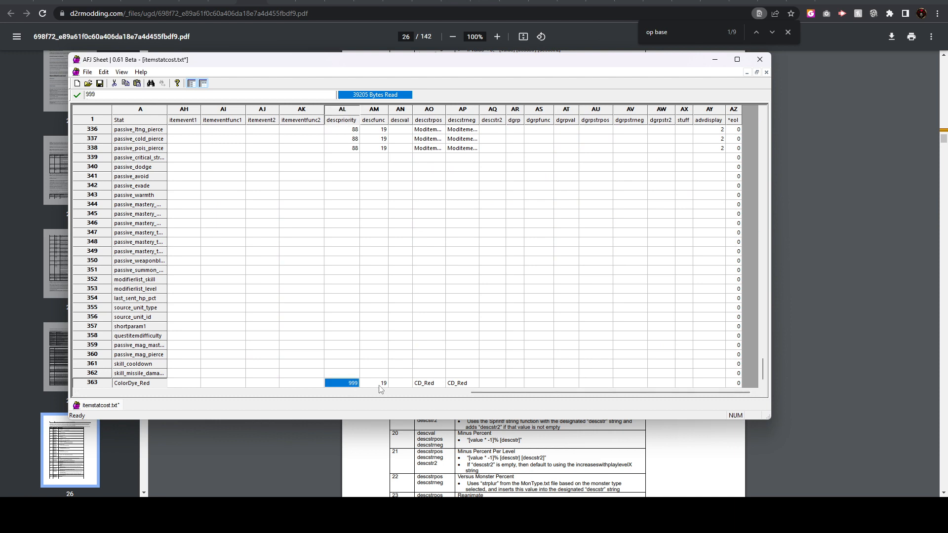
left_click(467, 384, "shift")
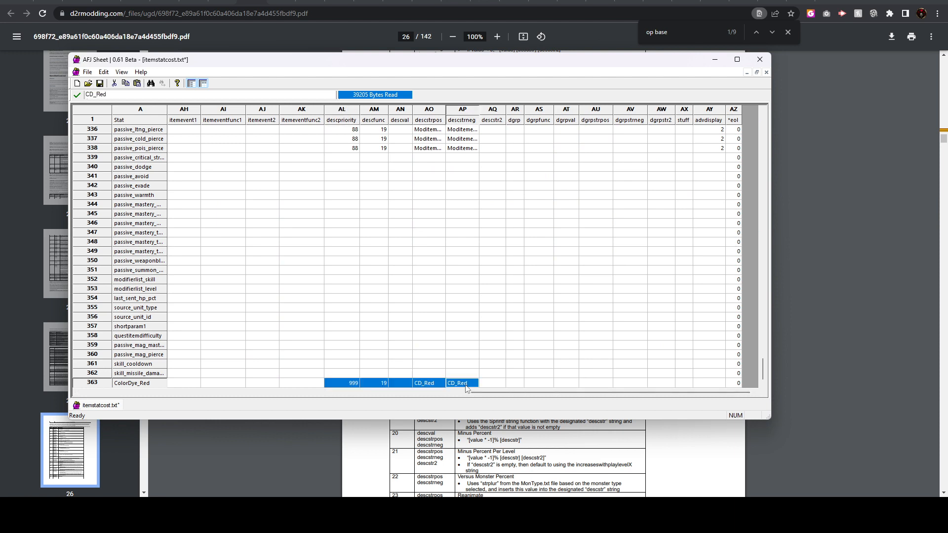
left_click(435, 359)
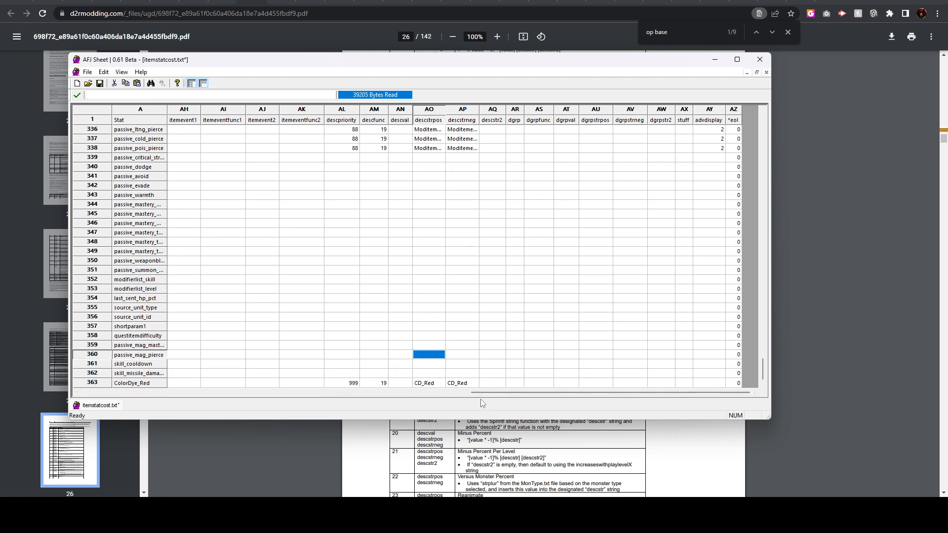
Save itemstatcost.txt and open properties.txt from the mod's excel folder in AFJ Sheet
left_click_drag(508, 396, 119, 395)
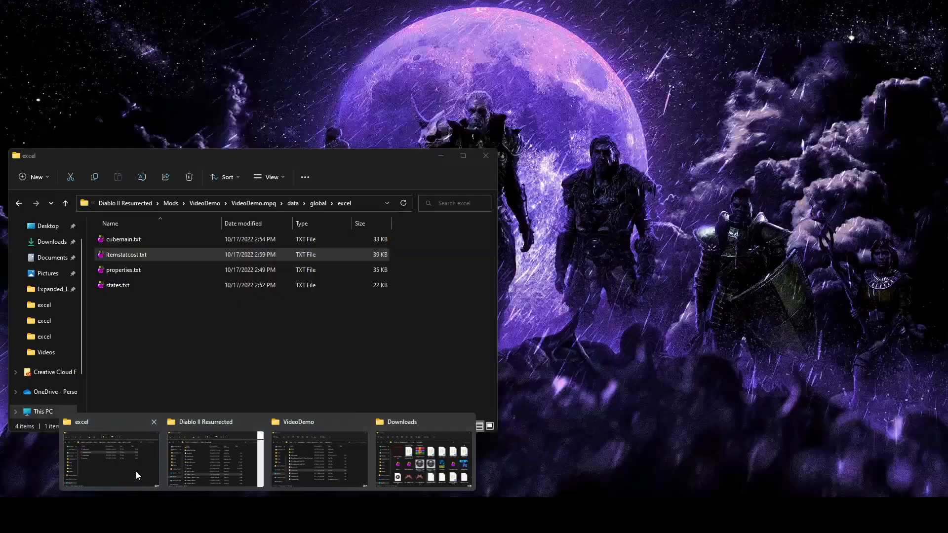
left_click(136, 471)
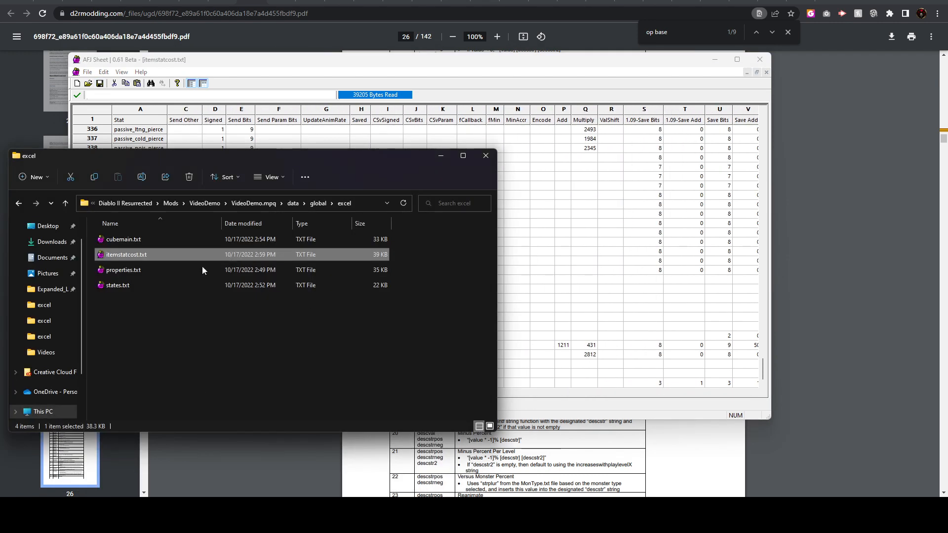
left_click(113, 270)
left_click_drag(118, 272, 341, 62)
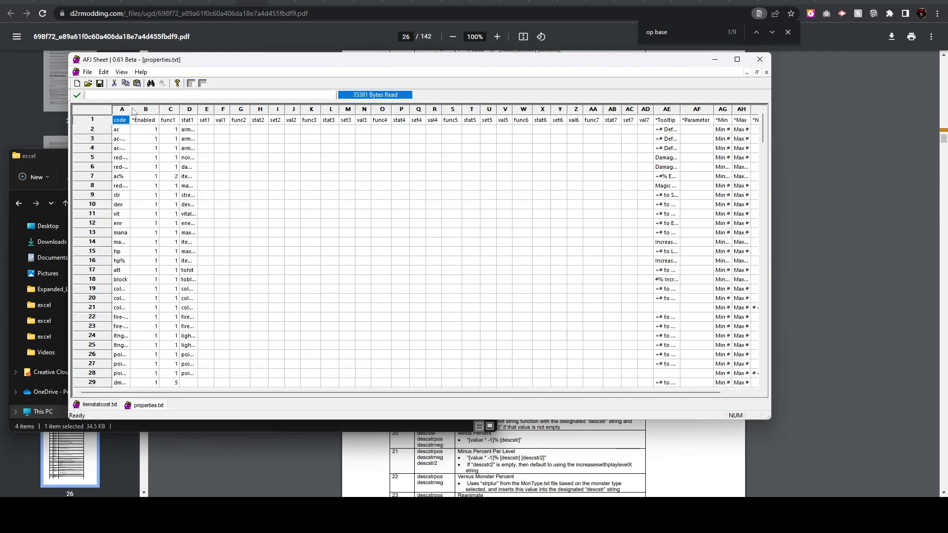
Widen the code column and add one row at the end of properties.txt, below pierce-immunity-magic
left_click_drag(130, 107, 212, 107)
scroll(360, 244, "down", 20)
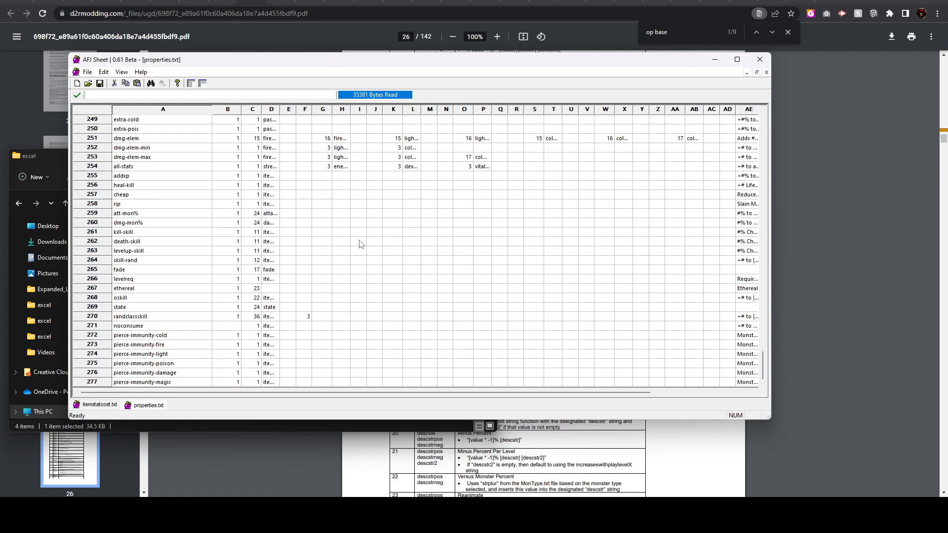
left_click(95, 381)
right_click(97, 381)
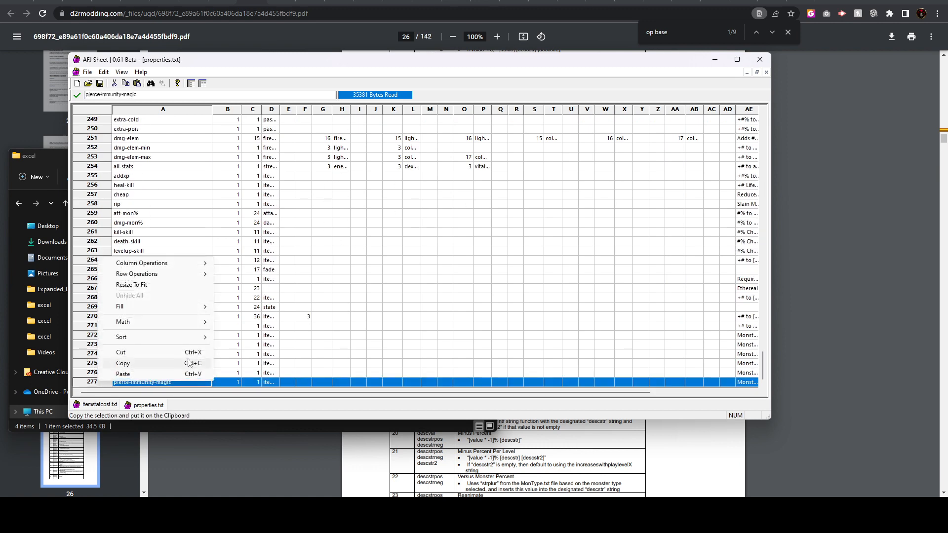
mouse_move(148, 274)
left_click(245, 275)
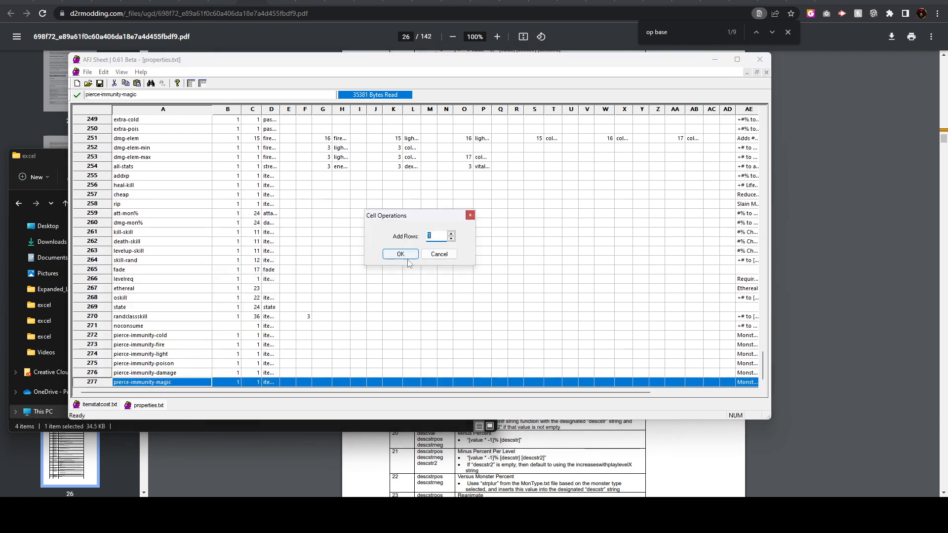
left_click(401, 254)
Enter ColorDye-Red as the new row's code and set its *Enabled value to 1, keeping the header row frozen in view
left_click(145, 384)
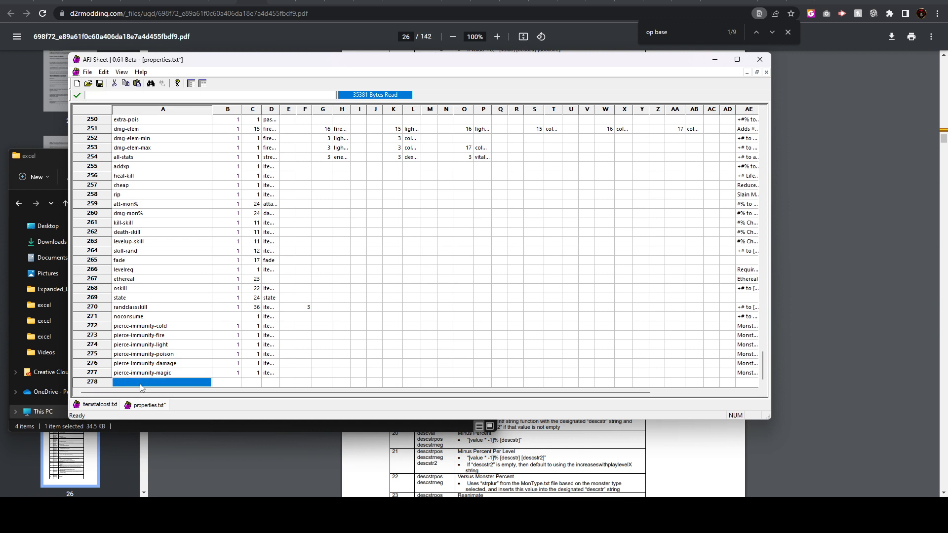
type("ColorDye-Red")
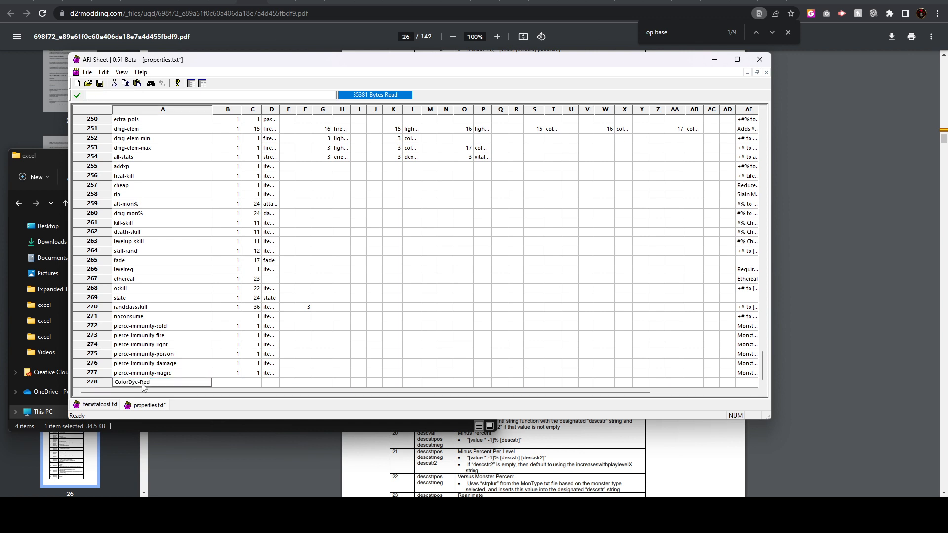
left_click(236, 382)
left_click(202, 83)
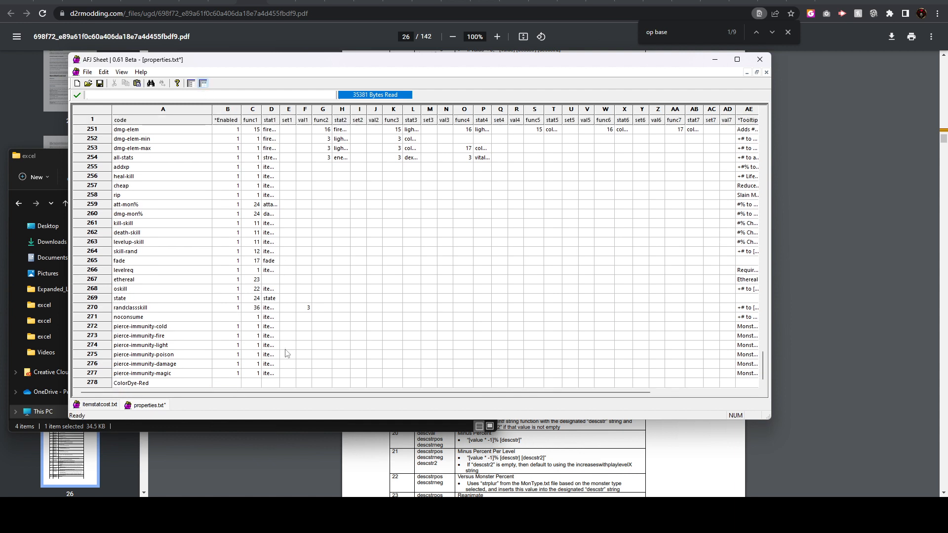
left_click(237, 383)
type("1")
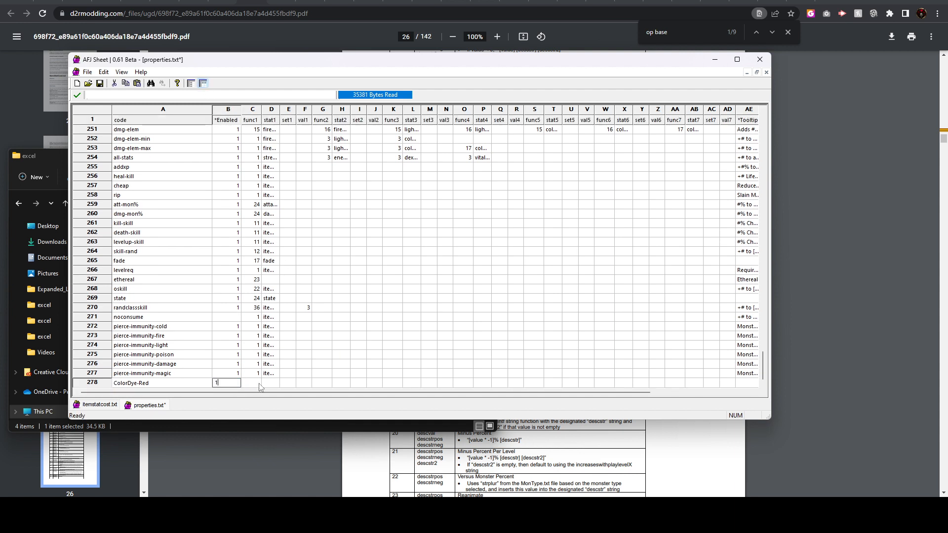
Set func1 of the ColorDye-Red property to 17 and stat1 to ColorDye_Red, matching the stat name in itemstatcost.txt
left_click(257, 385)
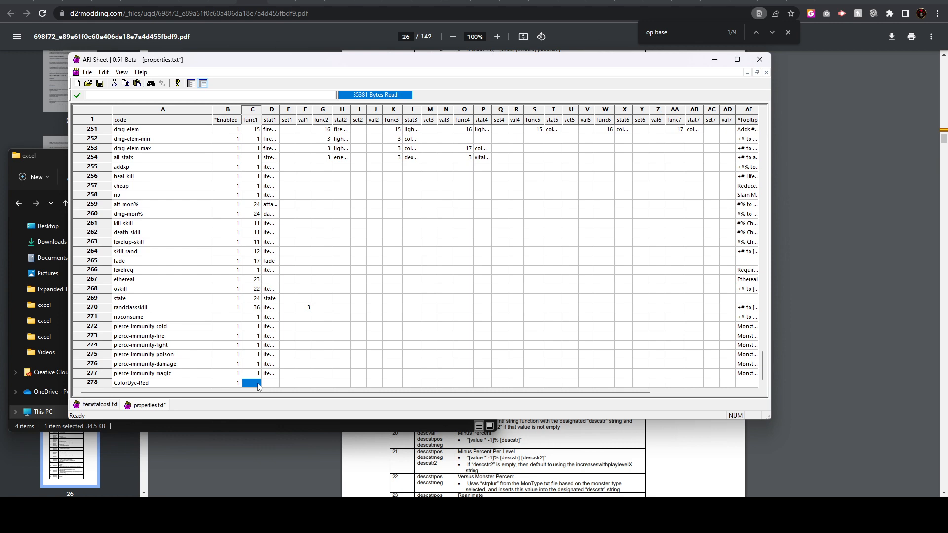
type("17")
key("Tab")
left_click(111, 405)
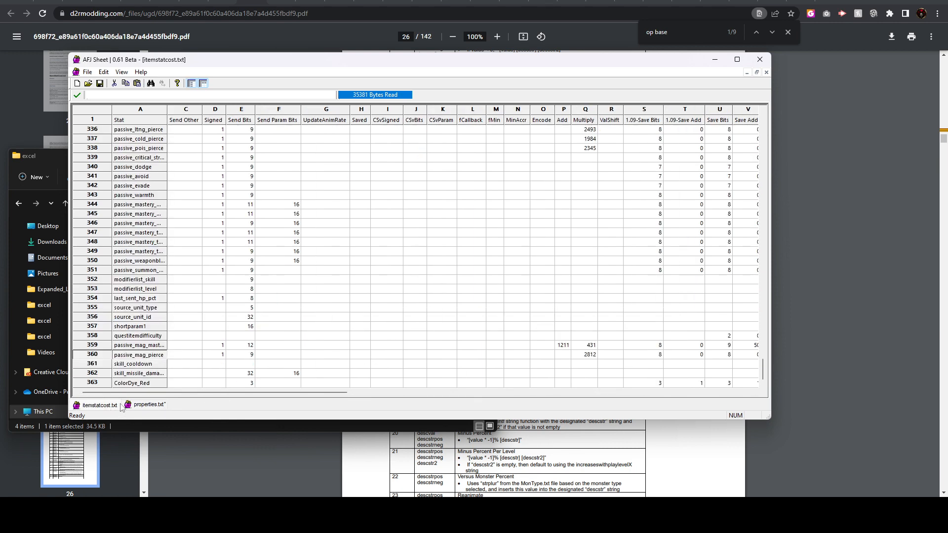
left_click(145, 385)
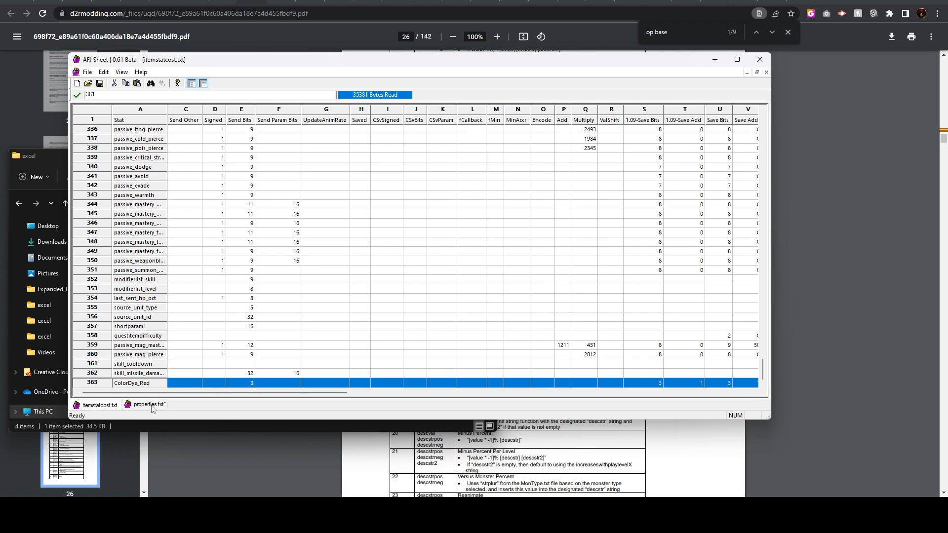
left_click(150, 405)
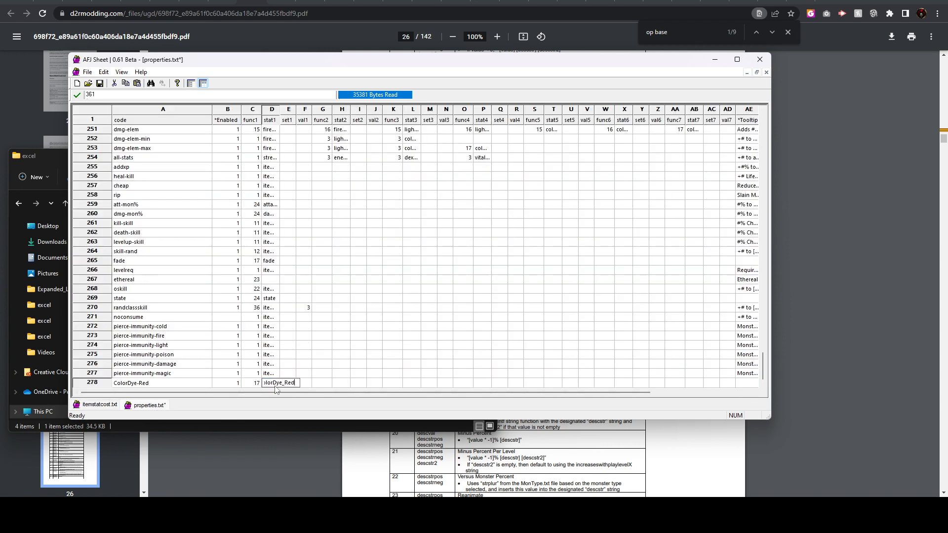
left_click(363, 345)
Set the *eol value of the ColorDye-Red property row to 0
left_click_drag(347, 393, 740, 382)
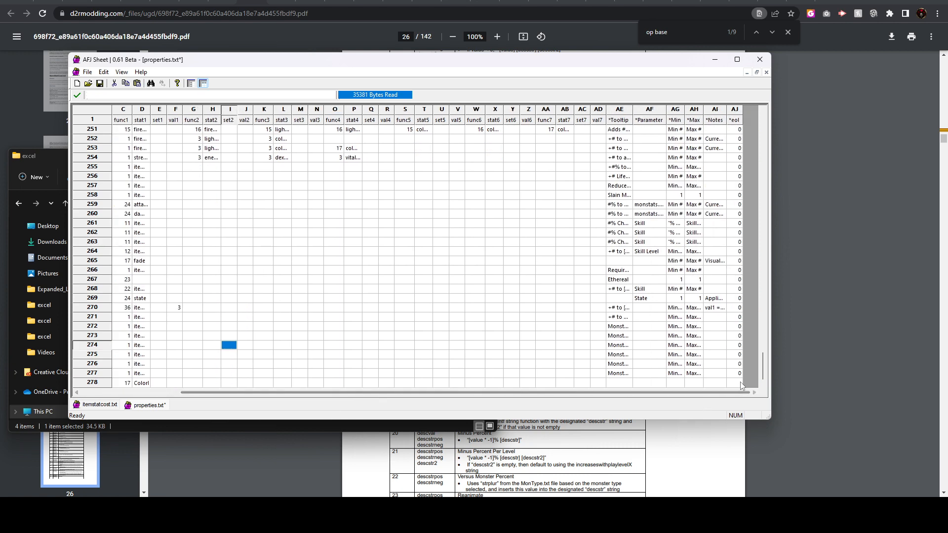
left_click(736, 383)
left_click(620, 318)
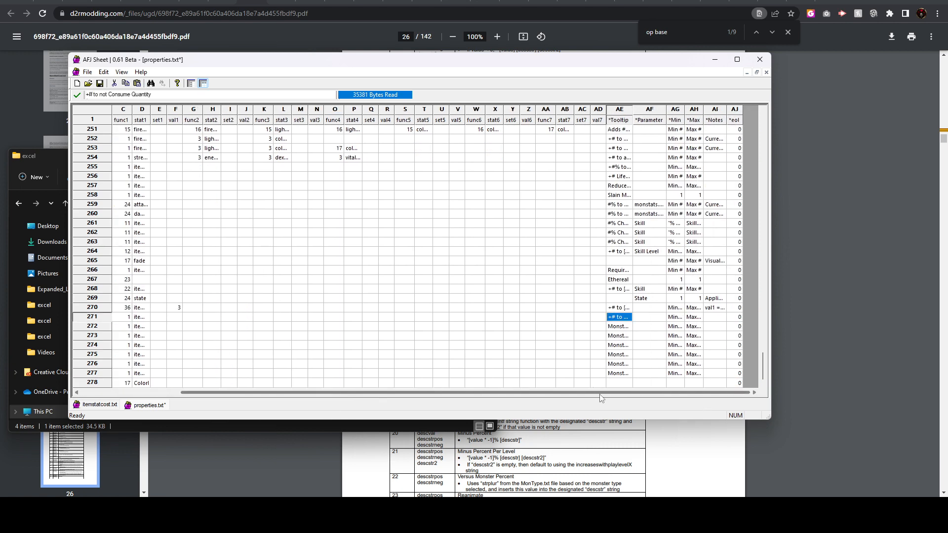
Save properties.txt with the new ColorDye-Red row and switch to the window containing cubemain.txt
left_click_drag(601, 397, 290, 354)
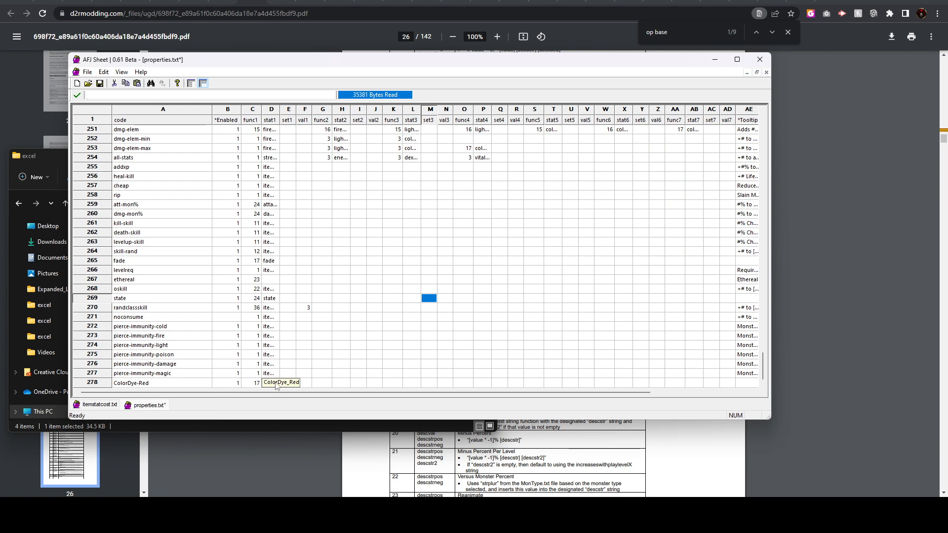
left_click(100, 84)
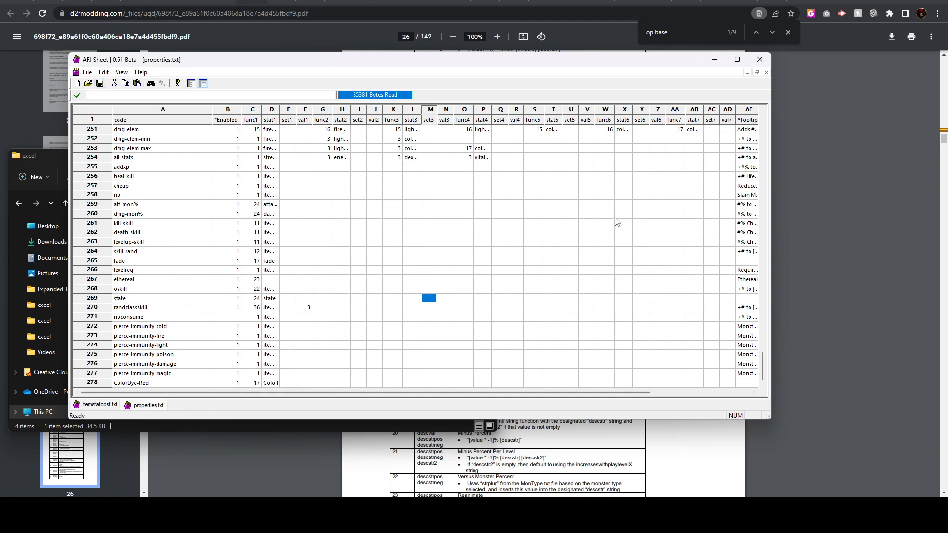
left_click(760, 59)
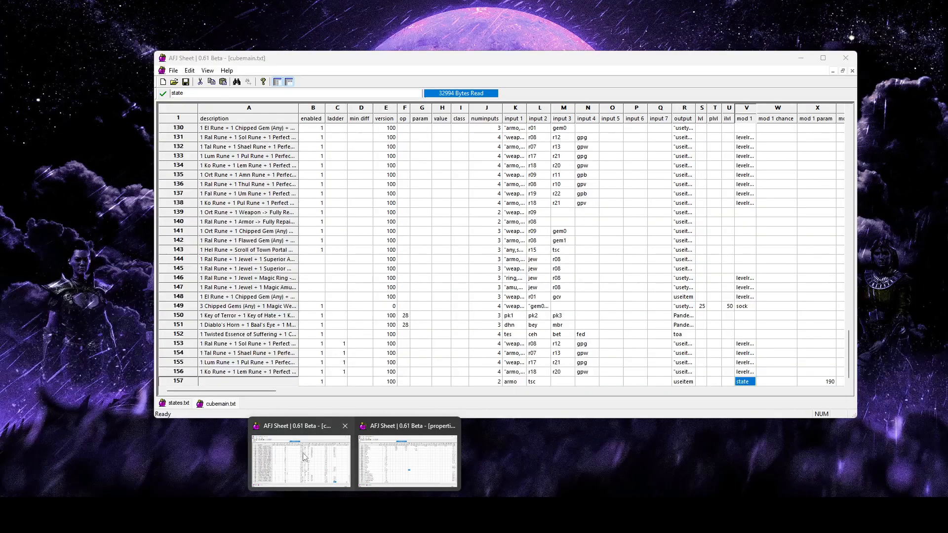
left_click(304, 453)
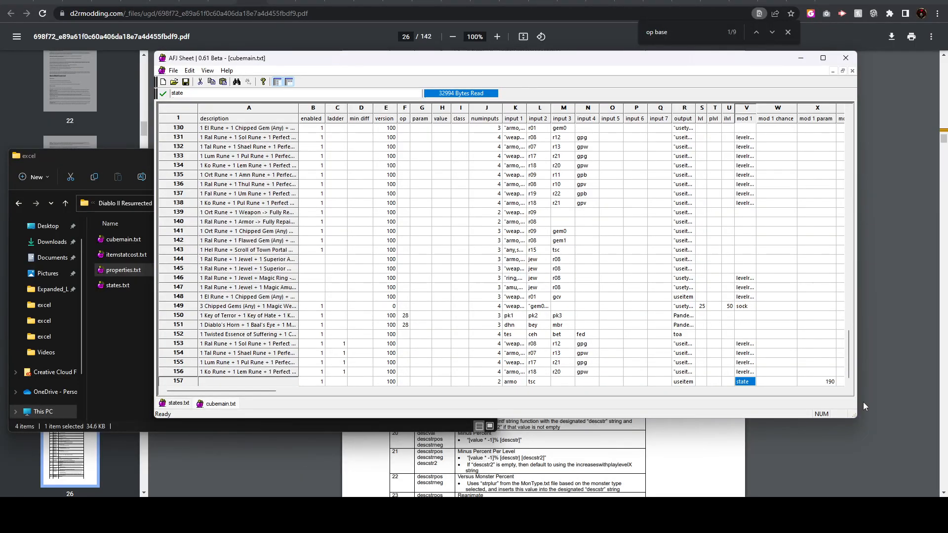
Enter ColorDye-Red as mod 2 of the cube recipe in row 157 and widen that column to fit the text
left_click(285, 380)
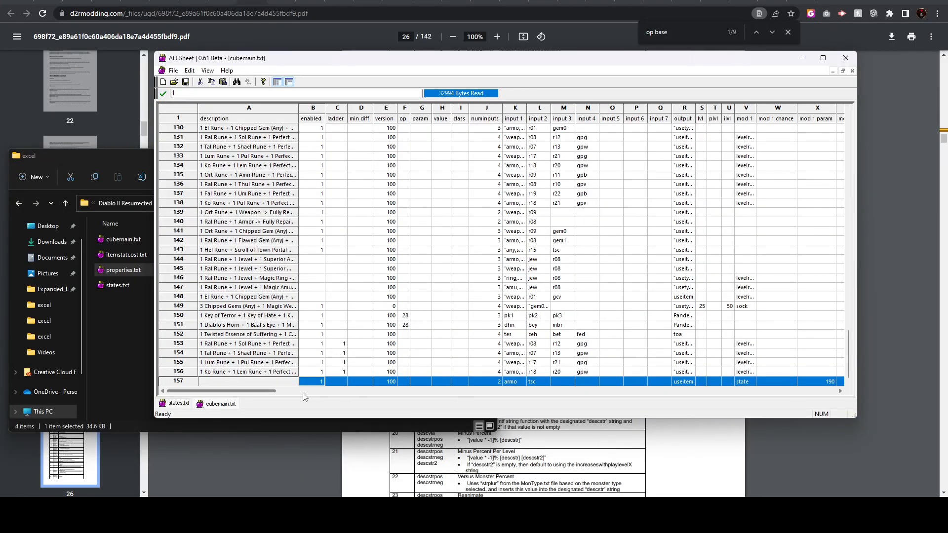
left_click_drag(246, 394, 326, 390)
left_click(336, 382)
left_click(509, 382)
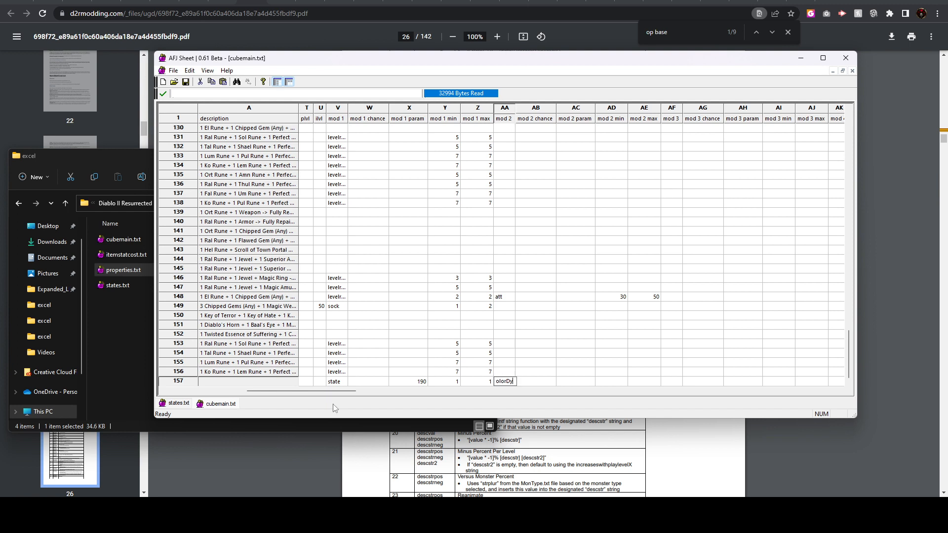
type("ColorDye-Red")
left_click(560, 346)
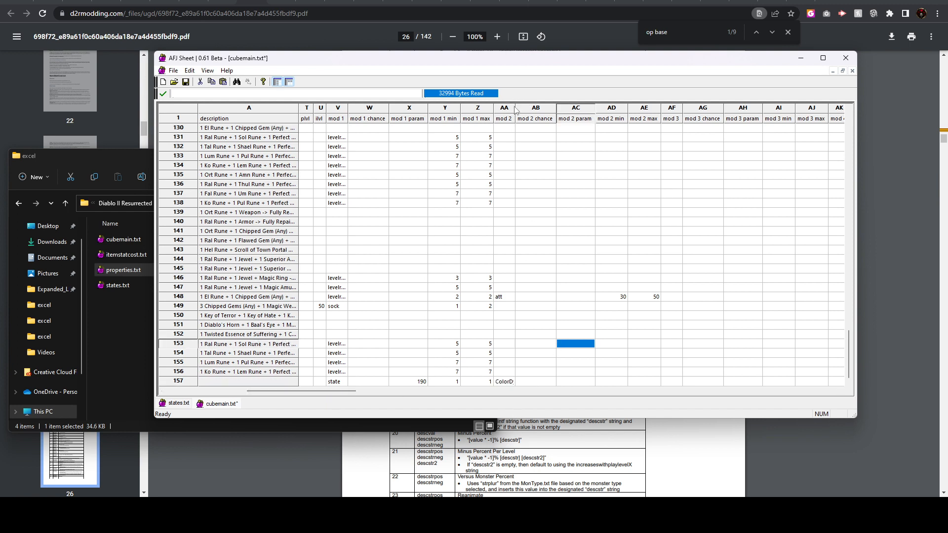
left_click_drag(515, 109, 540, 110)
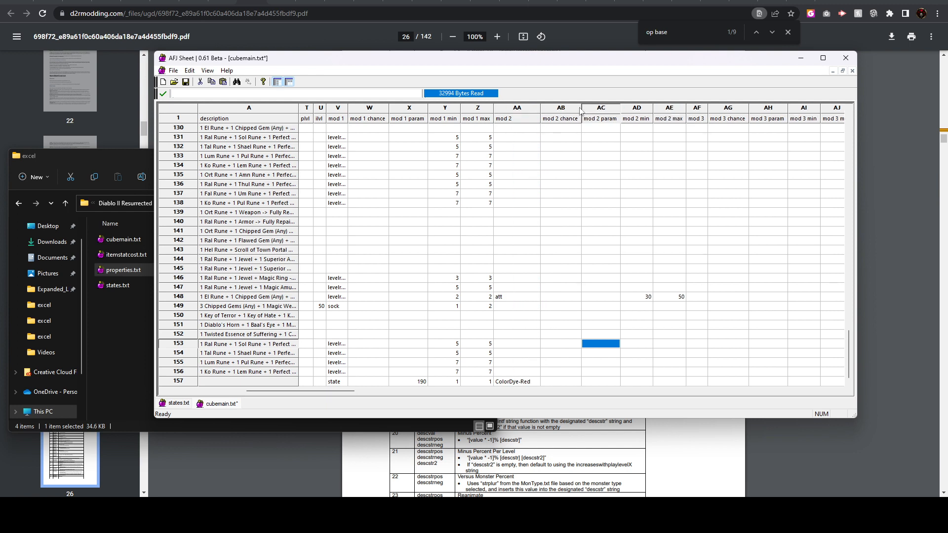
Set both mod 2 min and mod 2 max of the recipe in row 157 to 1
left_click(604, 109)
left_click(641, 385)
type("1")
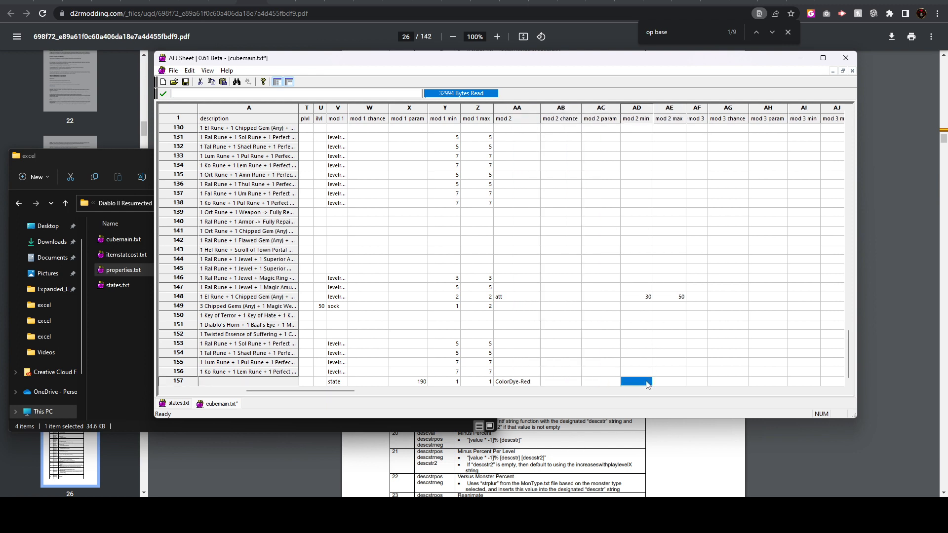
key("Tab")
type("1")
key("Return")
left_click(614, 354)
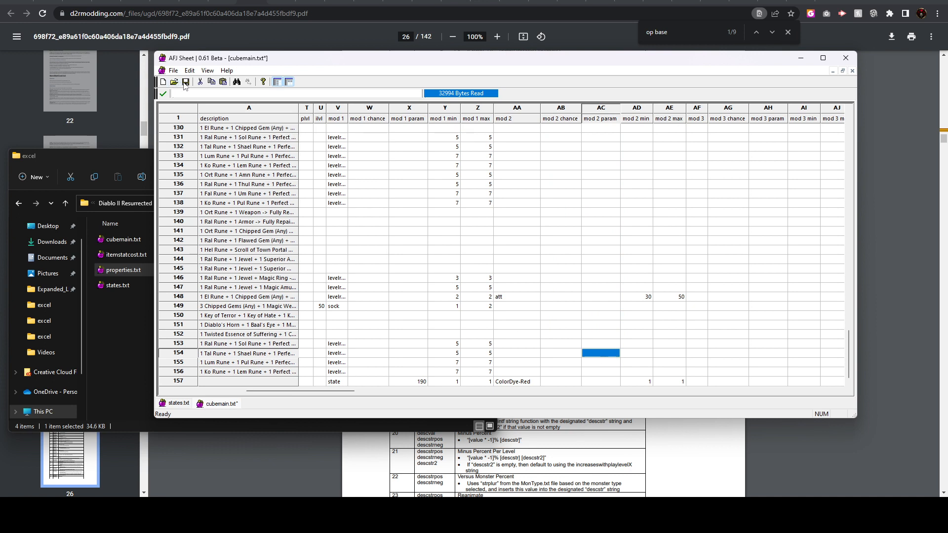
Save cubemain.txt and switch to the Diablo II Resurrected folder window
left_click(556, 308)
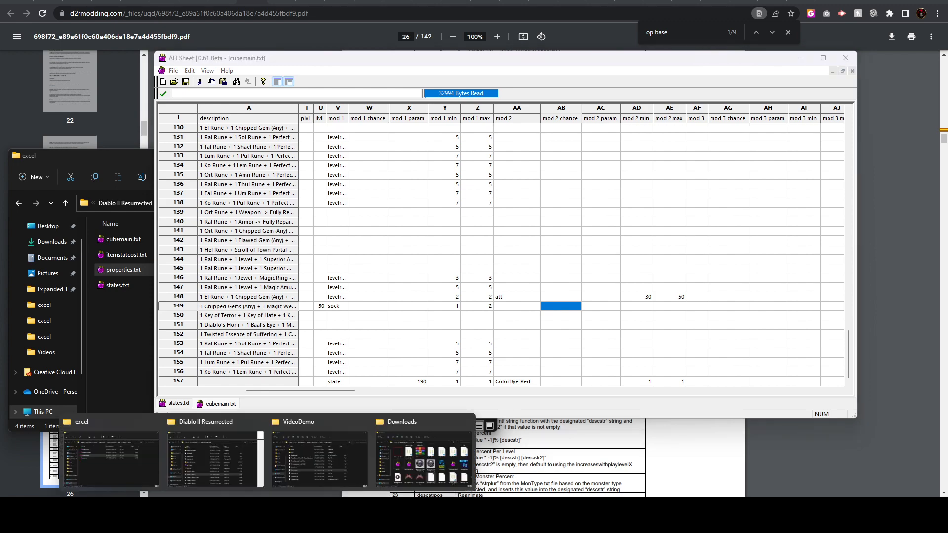
mouse_move(300, 461)
left_click(199, 464)
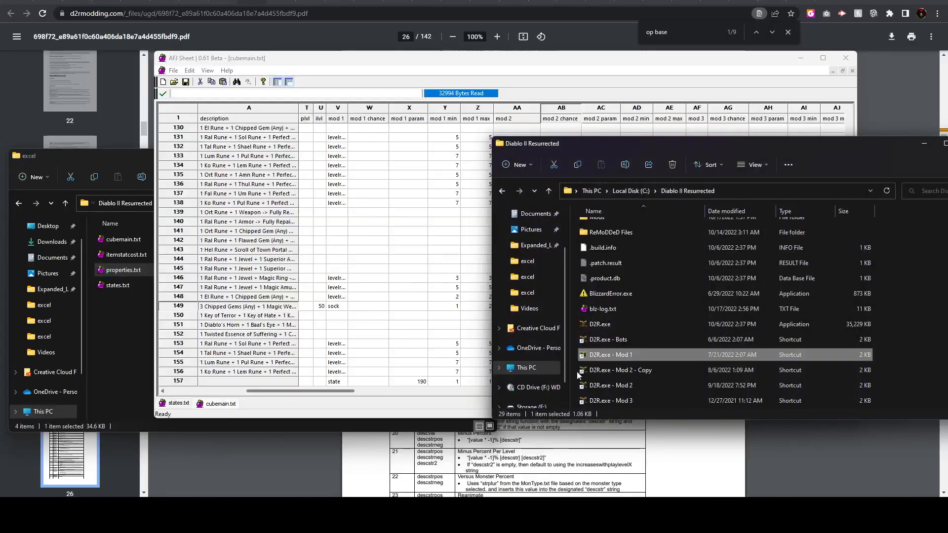
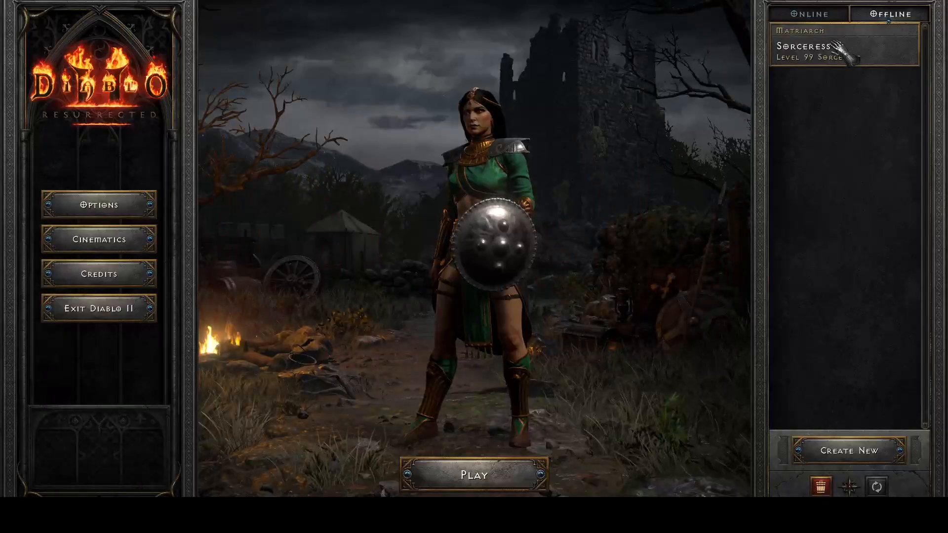
Enter the Rogue Encampment with the test character in Diablo II Resurrected and open the inventory
double_click(835, 48)
left_click(472, 213)
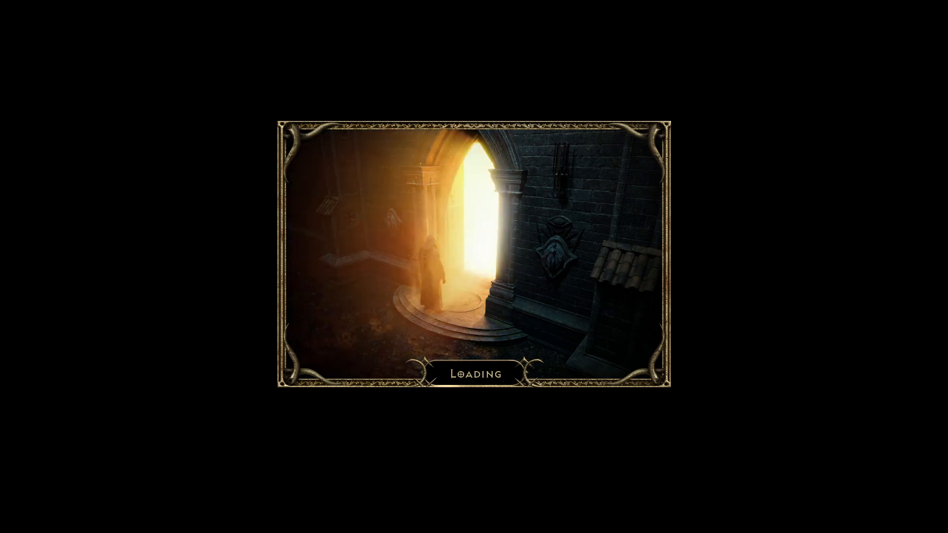
key("i")
left_click(740, 305)
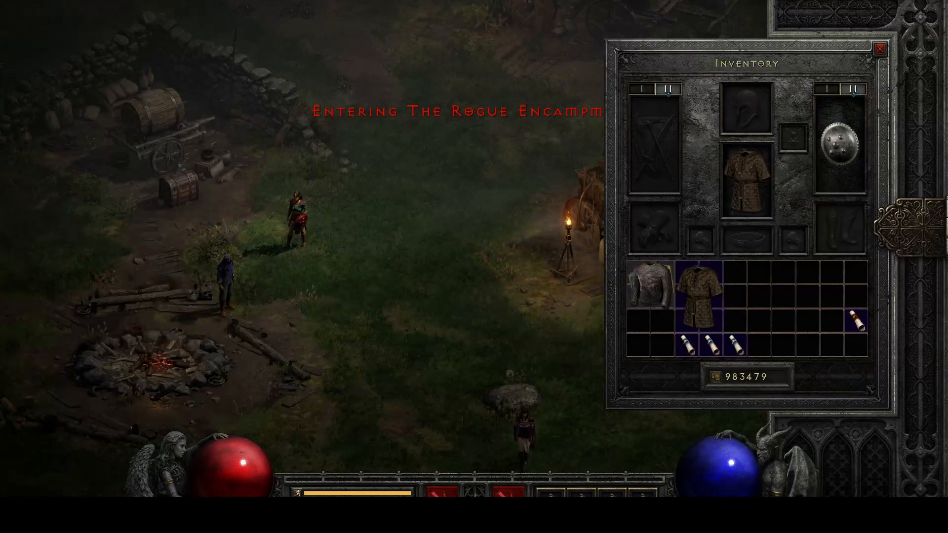
Place the Ring Mail and one scroll in the Horadric Cube and transmute them
left_click(651, 286)
left_click(687, 345)
right_click(650, 285)
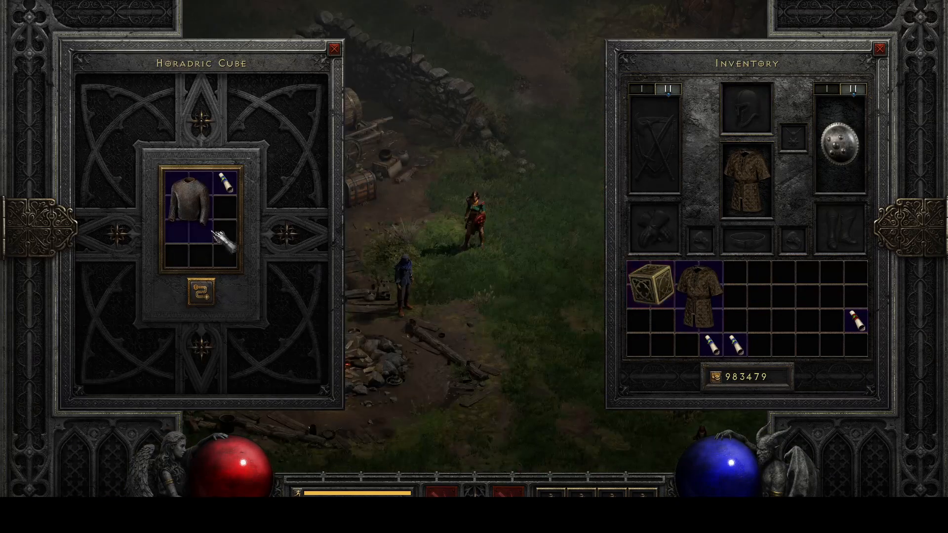
left_click(227, 178)
left_click(201, 292)
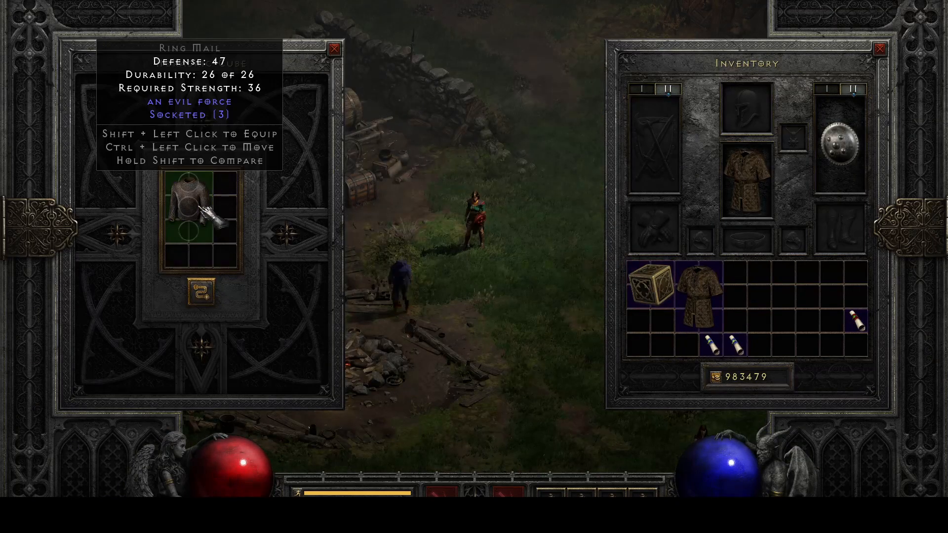
Take the transmuted Ring Mail out of the cube and equip it in place of the worn Quilted Armor
left_click(201, 208)
left_click(747, 295)
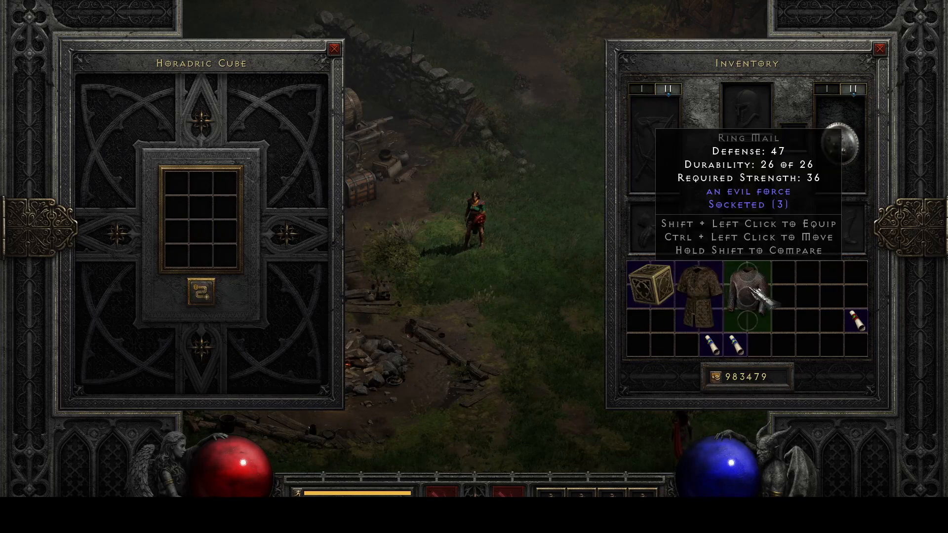
left_click(748, 296, "shift")
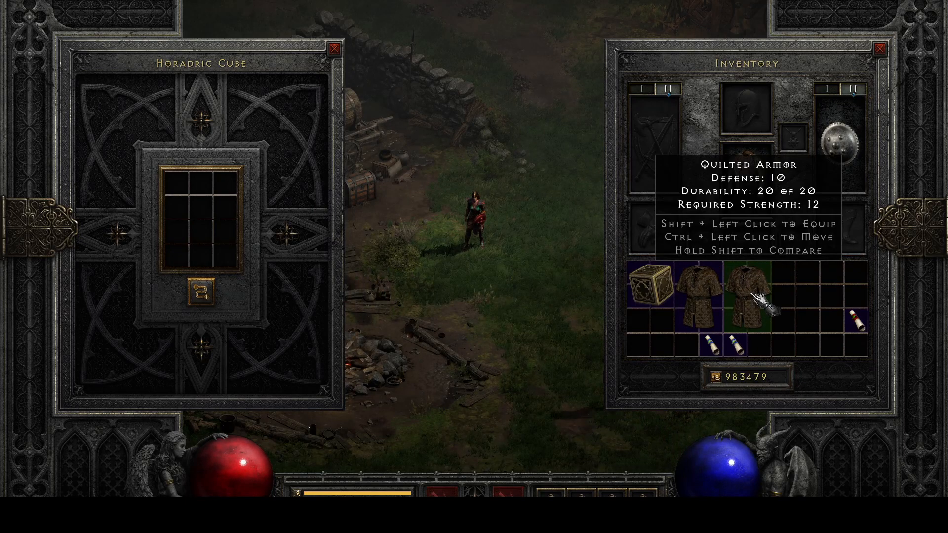
Walk the character around the camp and examine the dyed armor's color and the equipped Ring Mail's description
key("Escape")
mouse_move(675, 229)
left_mouse_down()
mouse_move(618, 328)
mouse_move(552, 298)
mouse_move(608, 276)
mouse_move(485, 323)
mouse_move(511, 297)
left_mouse_up()
key("i")
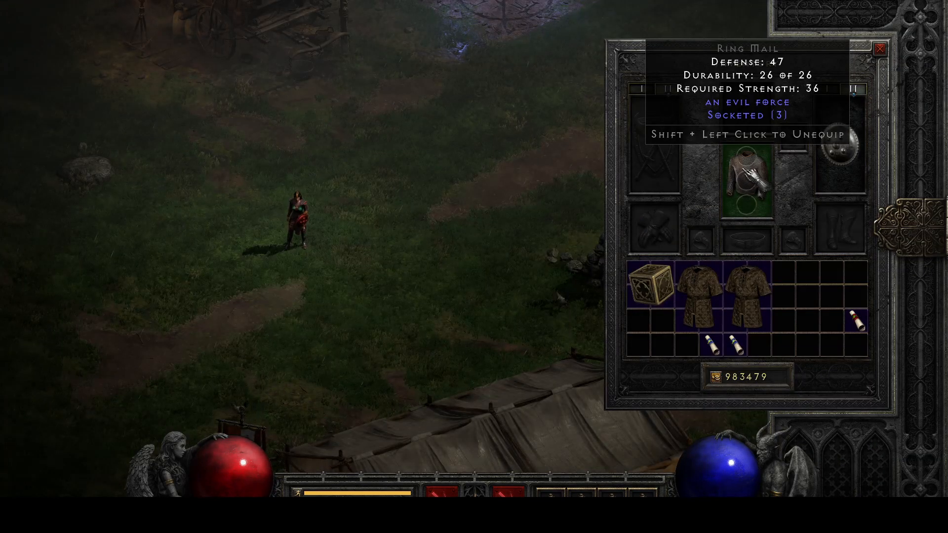
key("f")
mouse_move(479, 243)
left_mouse_down()
mouse_move(449, 220)
mouse_move(279, 307)
mouse_move(402, 265)
mouse_move(371, 291)
left_mouse_up()
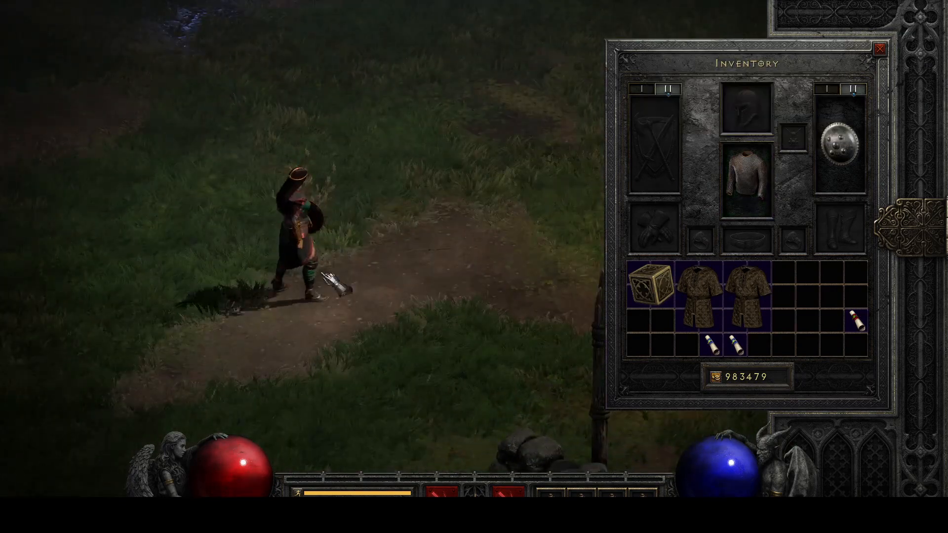
left_click_drag(270, 352, 242, 351)
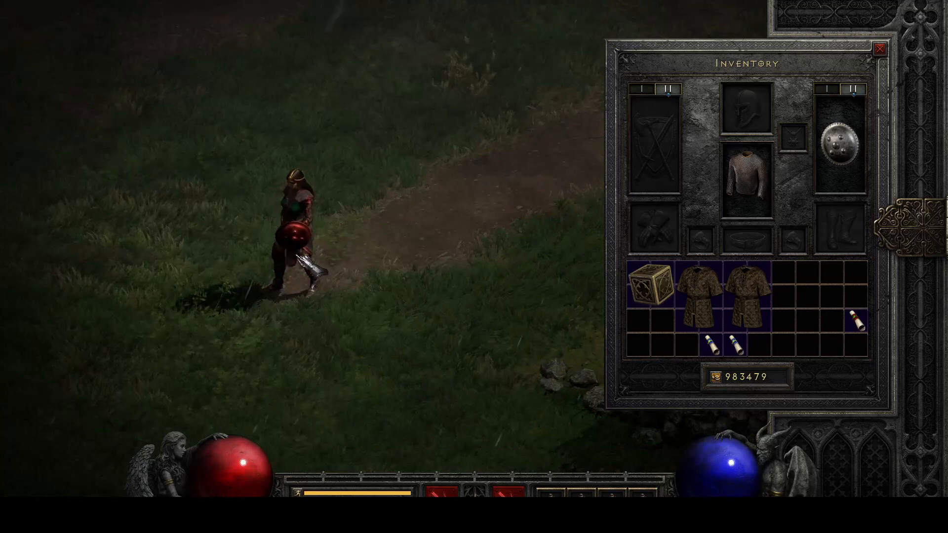
left_click(431, 227)
left_click(365, 301)
left_click(202, 293)
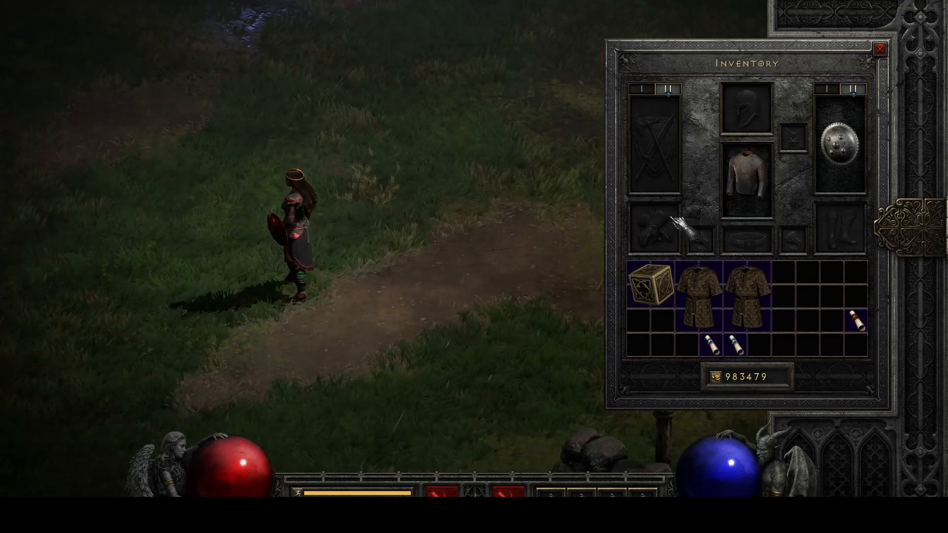
mouse_move(751, 177)
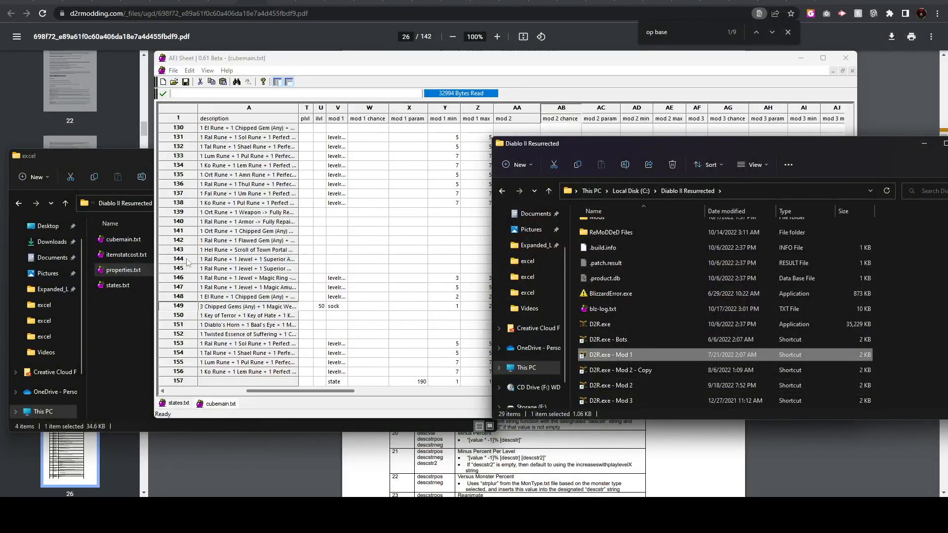
Switch to the mod's folder window and open data\local\lng\strings inside VideoDemo.mpq
left_click(116, 337)
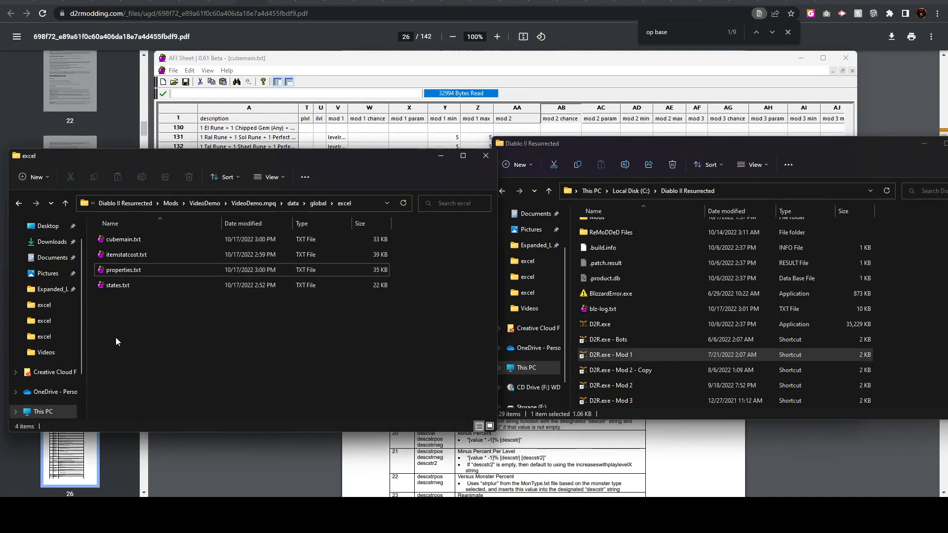
left_click(296, 205)
double_click(109, 269)
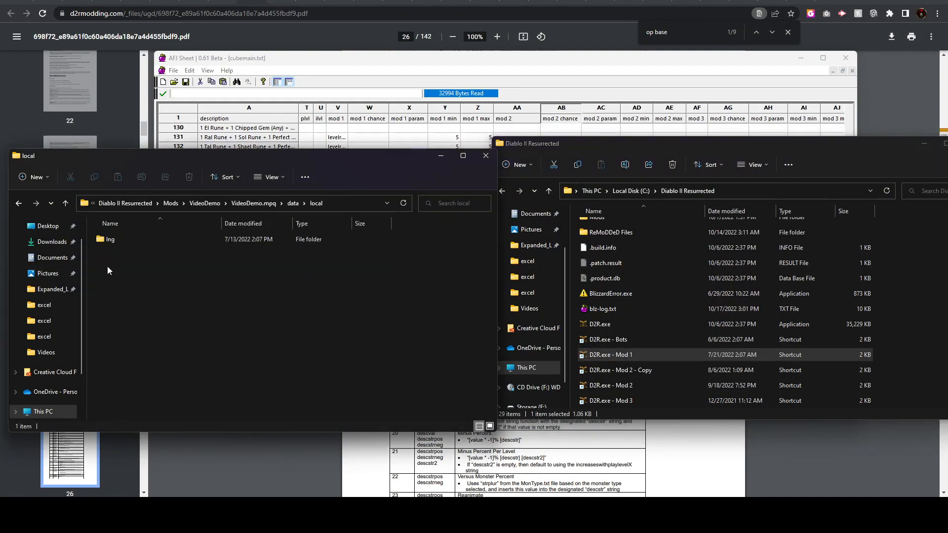
double_click(118, 244)
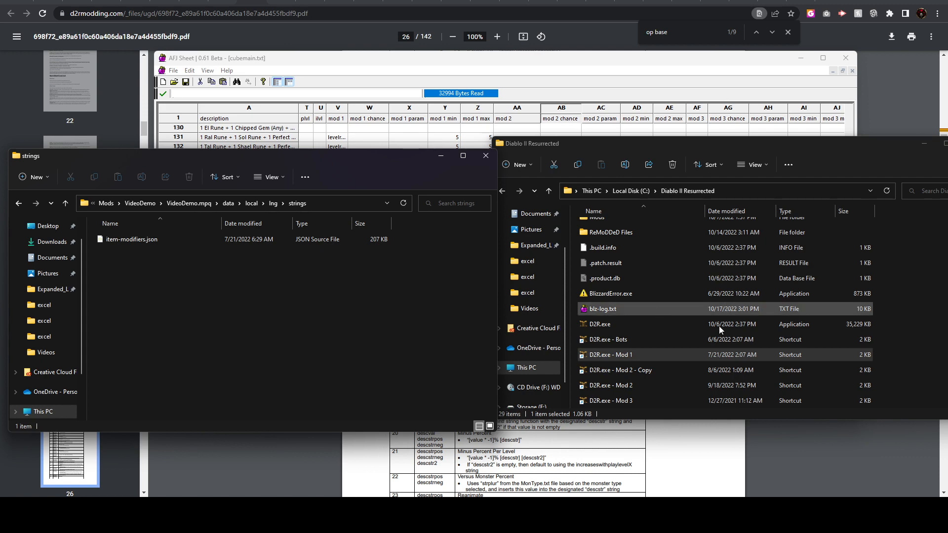
Switch to Ladik's Casc Viewer and browse the game storage to the data\local\lng folder
mouse_move(593, 515)
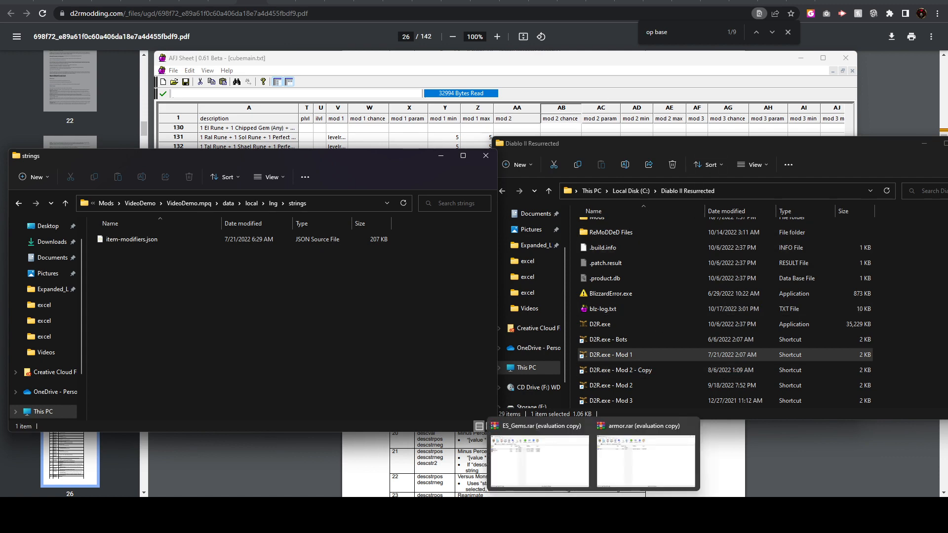
left_click(719, 514)
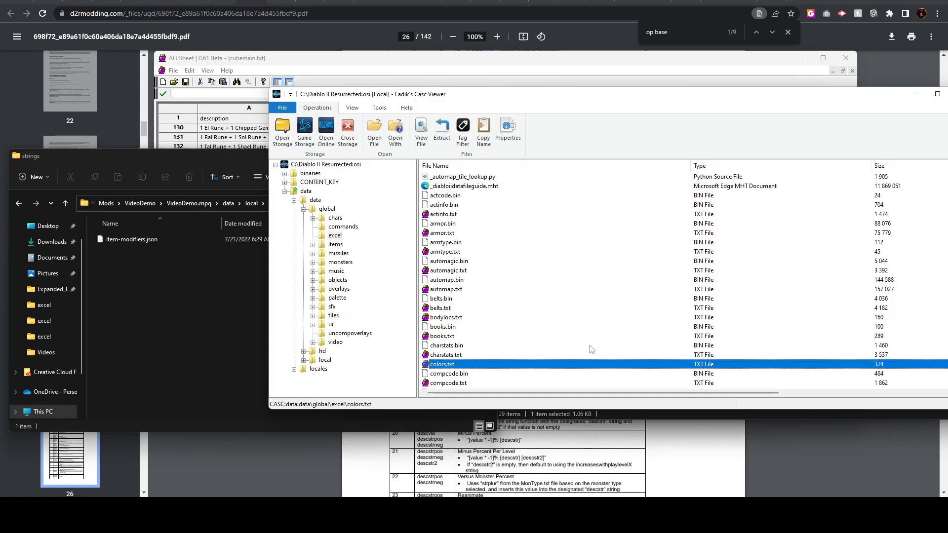
left_click(317, 201)
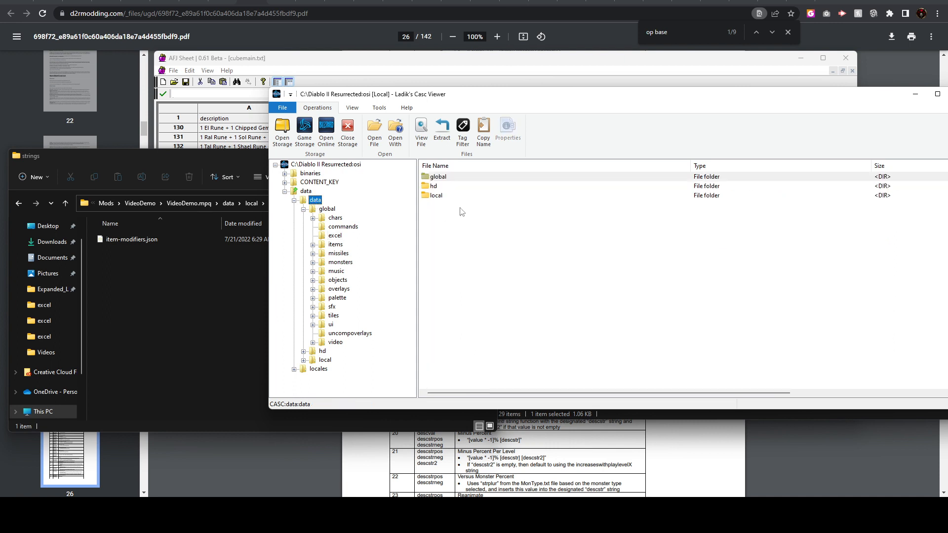
double_click(450, 198)
double_click(433, 206)
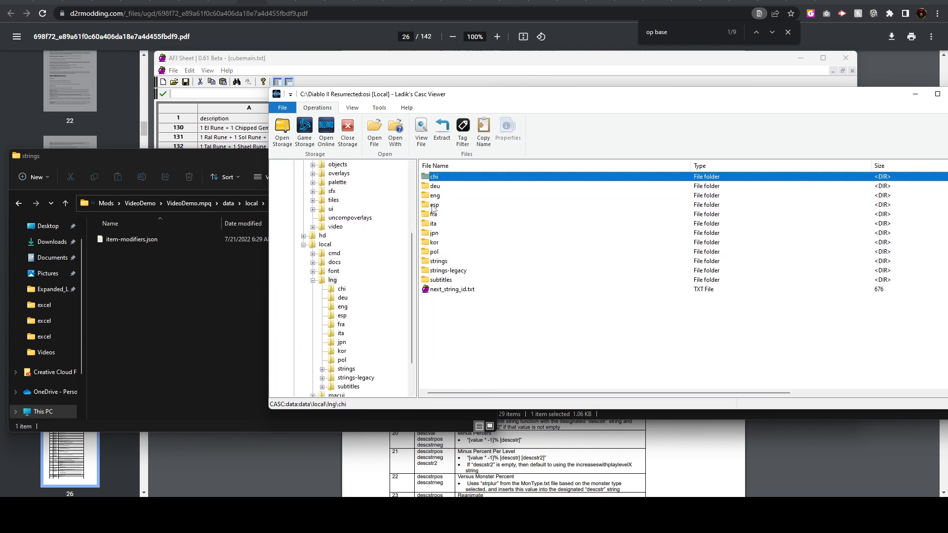
Open the mod's item-modifiers.json and duplicate the "corrupt" entry at the end of the list, separated by a comma
left_click(136, 241)
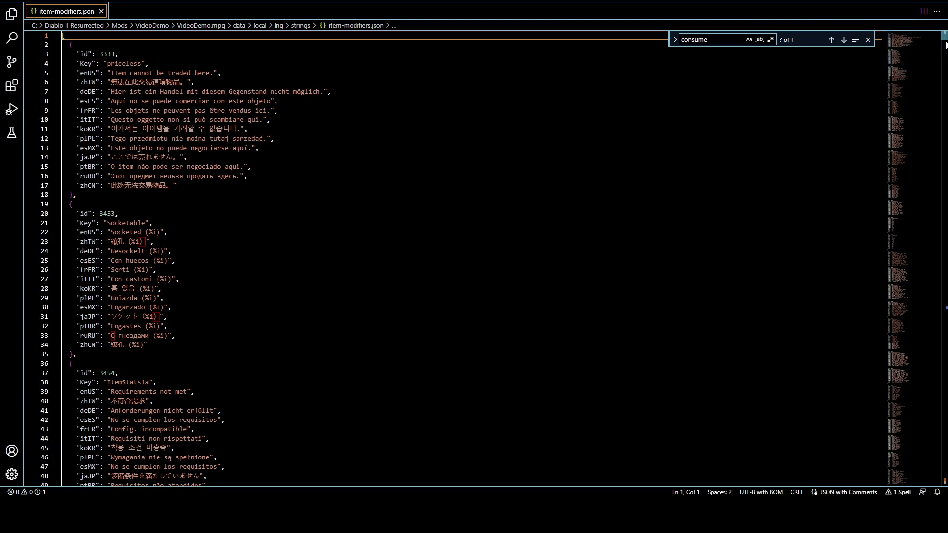
left_click_drag(944, 36, 944, 479)
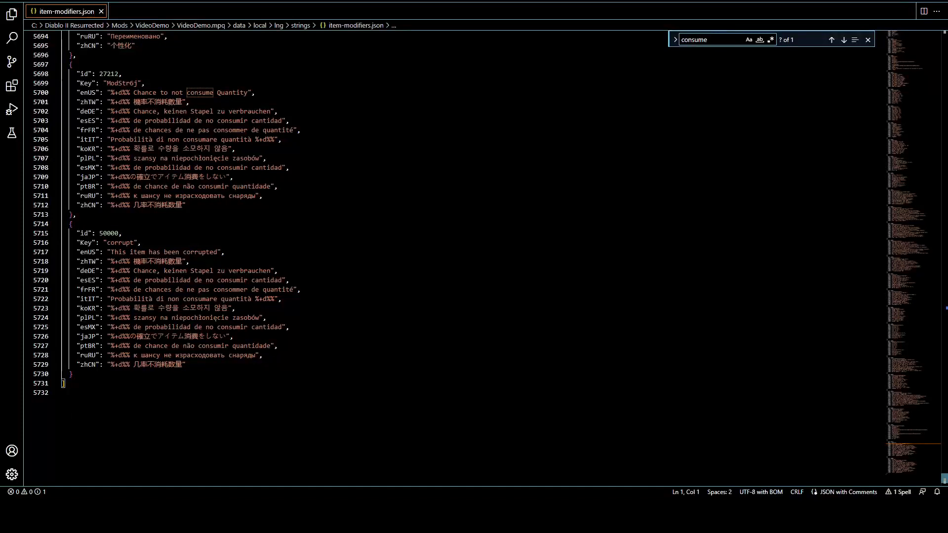
left_click_drag(63, 383, 70, 225)
key("ctrl+c")
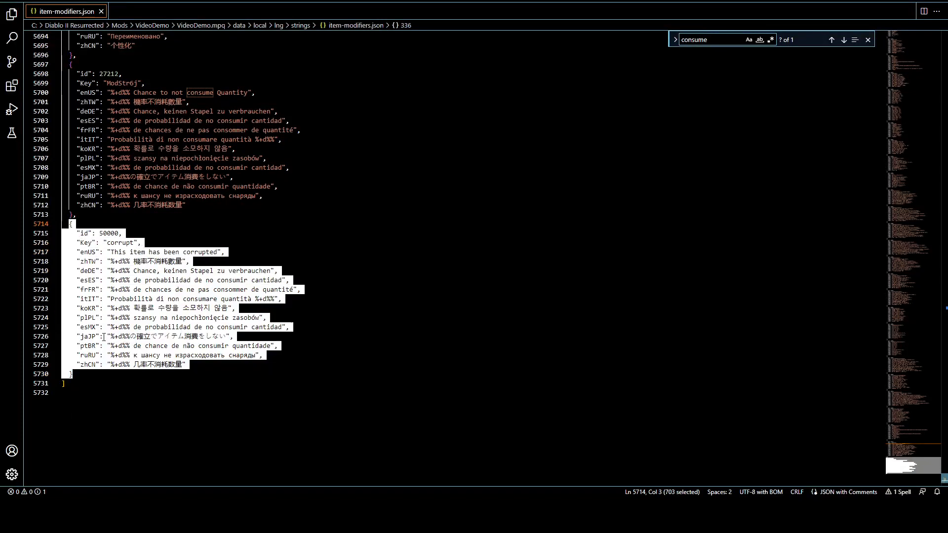
key("Right")
type(",")
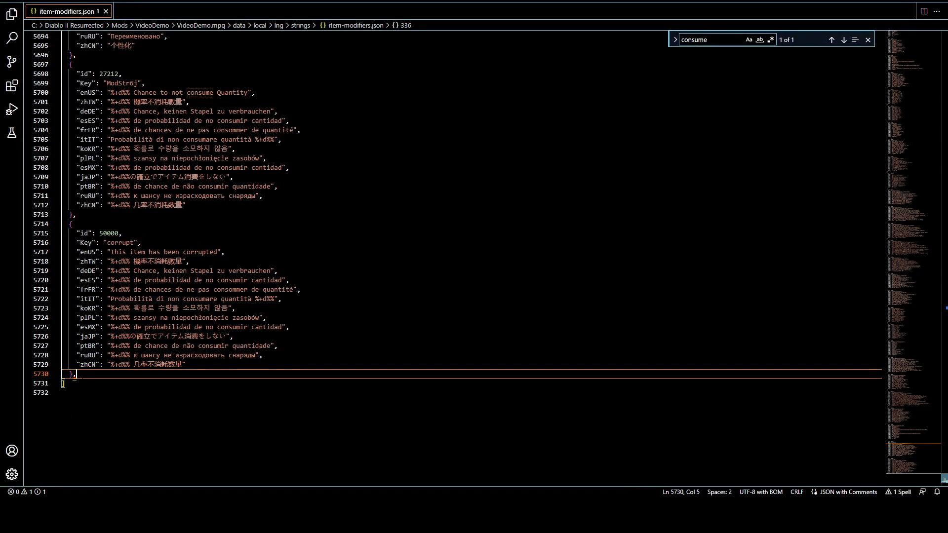
key("Return")
key("ctrl+v")
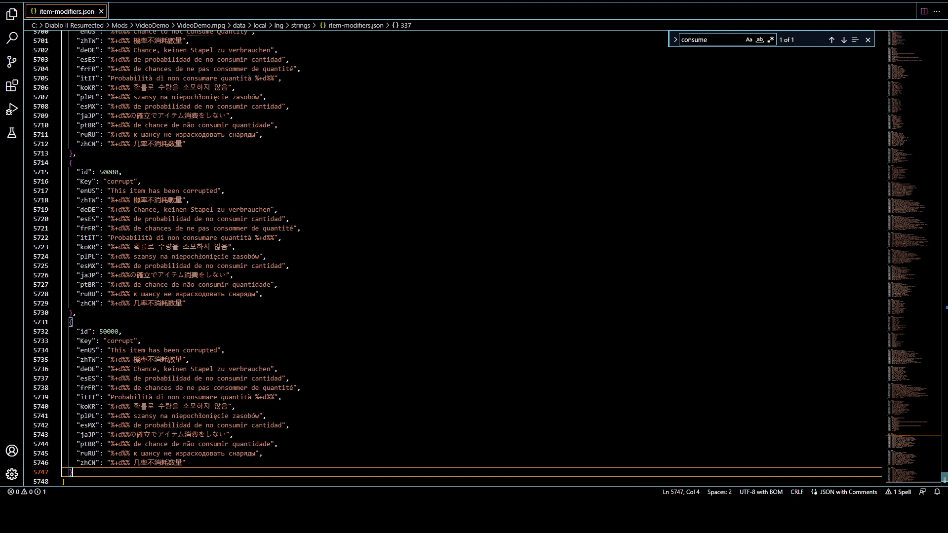
Set the id of the duplicated entry to 50001
left_click_drag(119, 331, 116, 331)
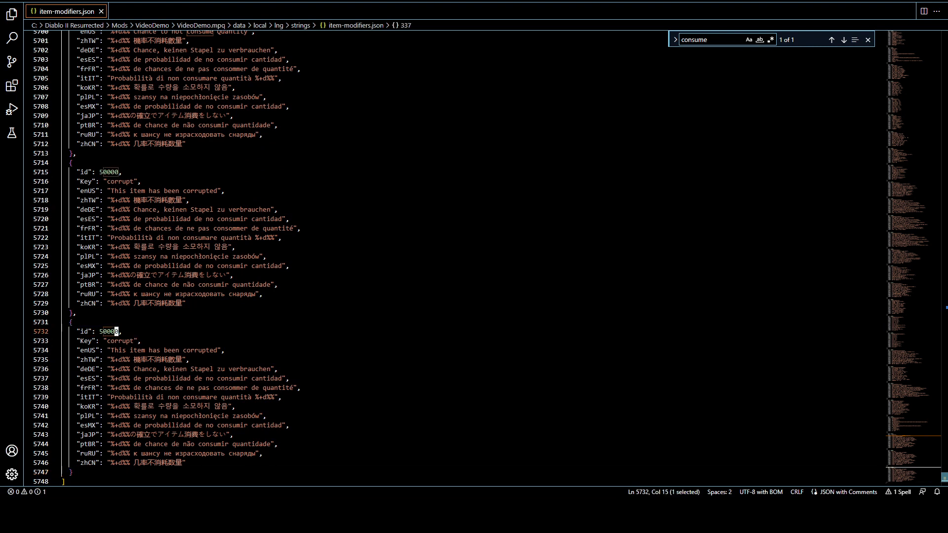
type("1")
key("Right")
Look up the descstrpos string key of the ColorDye_Red row in itemstatcost.txt
mouse_move(353, 511)
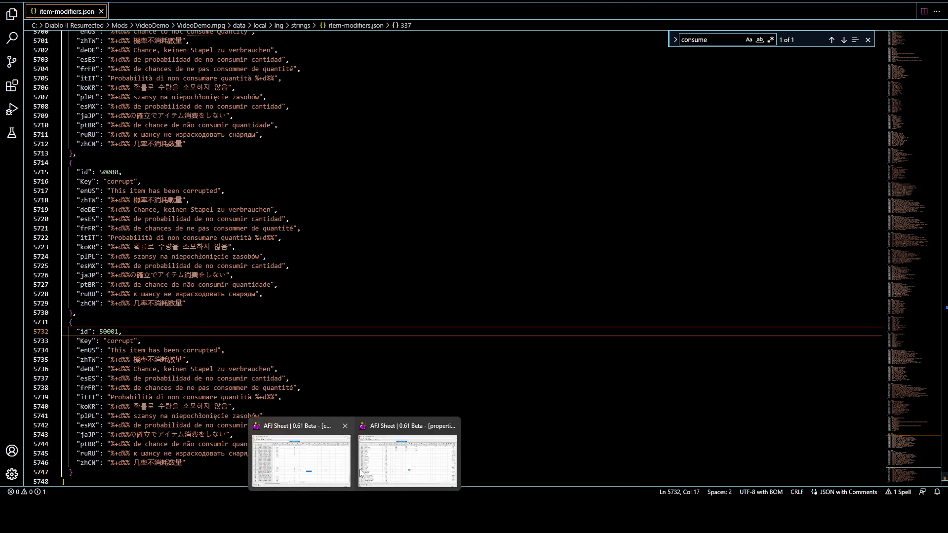
left_click(380, 466)
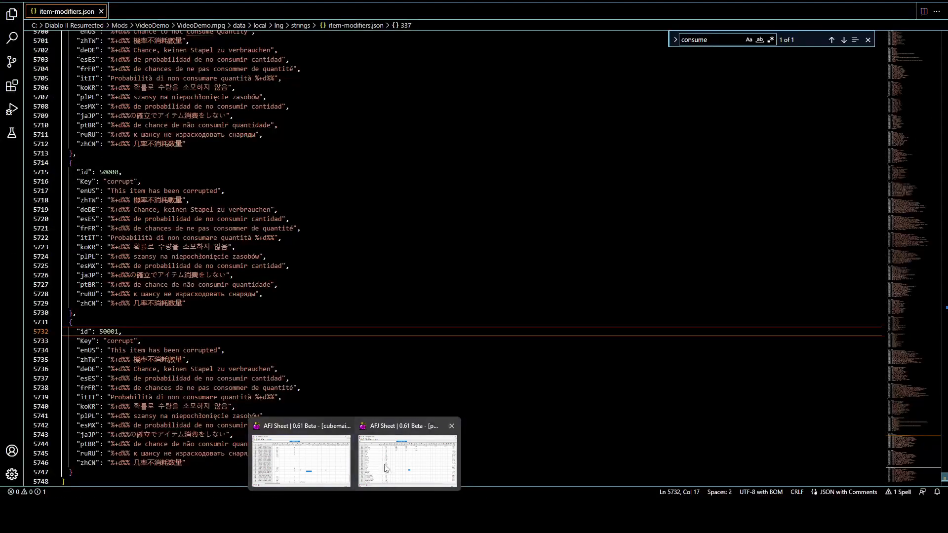
left_click(390, 464)
left_click(100, 404)
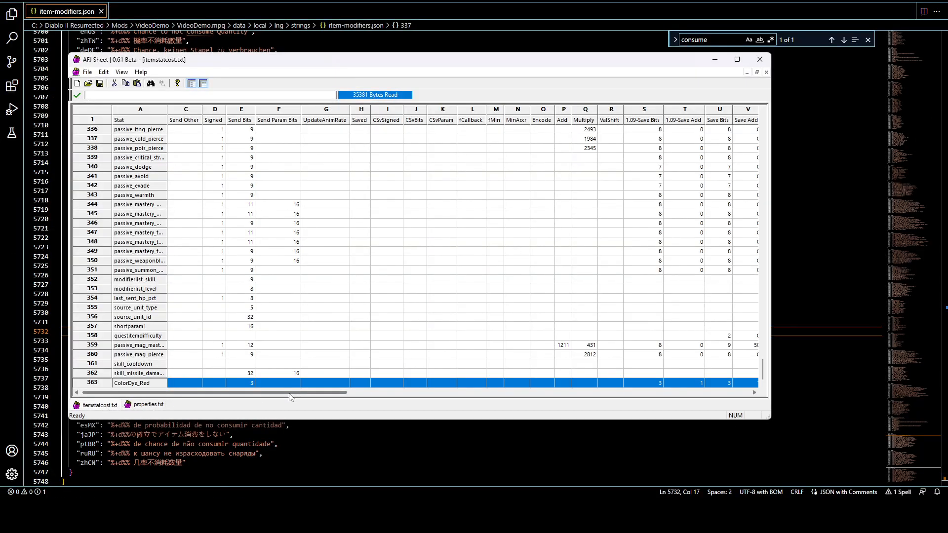
left_click_drag(291, 393, 694, 396)
left_click(438, 385)
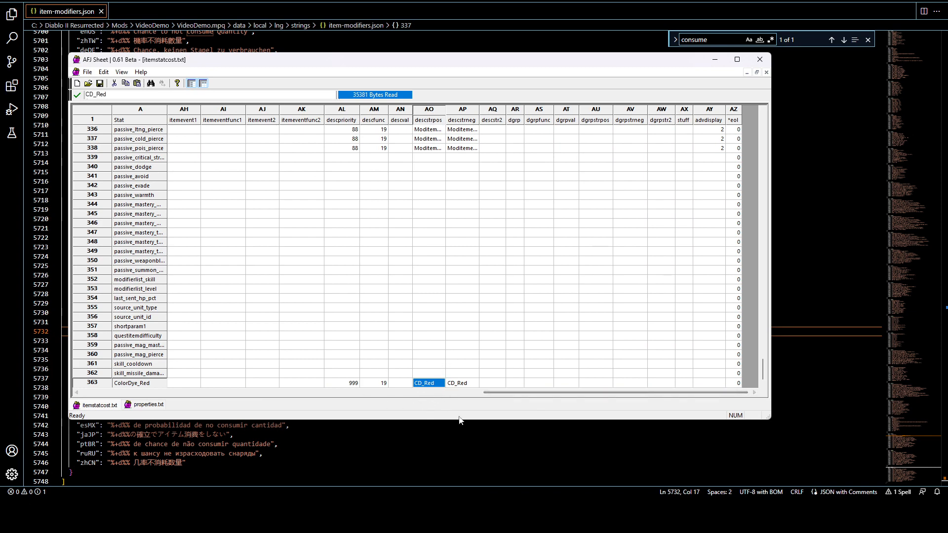
Return to item-modifiers.json and set the Key of entry 50001 to CD_Red
left_click(459, 444)
left_click_drag(134, 341, 106, 341)
type("CD_")
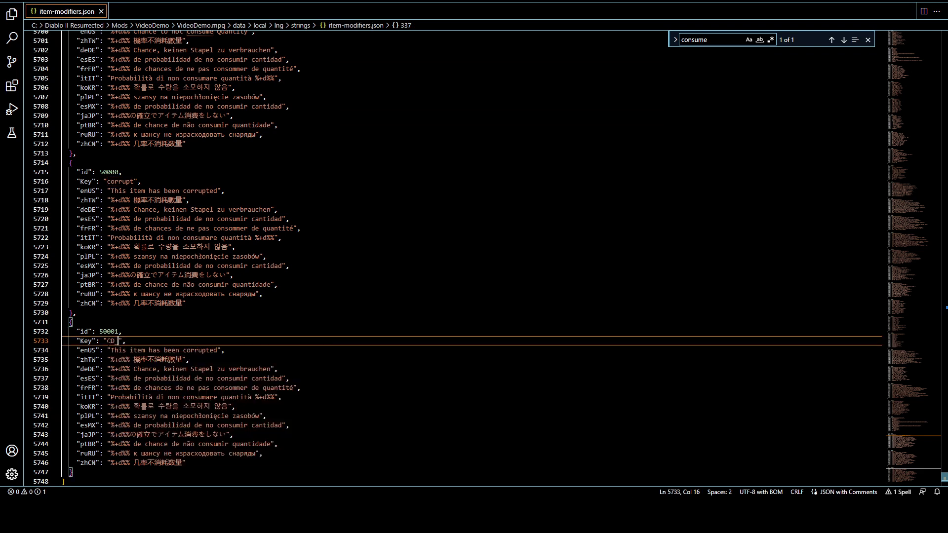
left_click(252, 369)
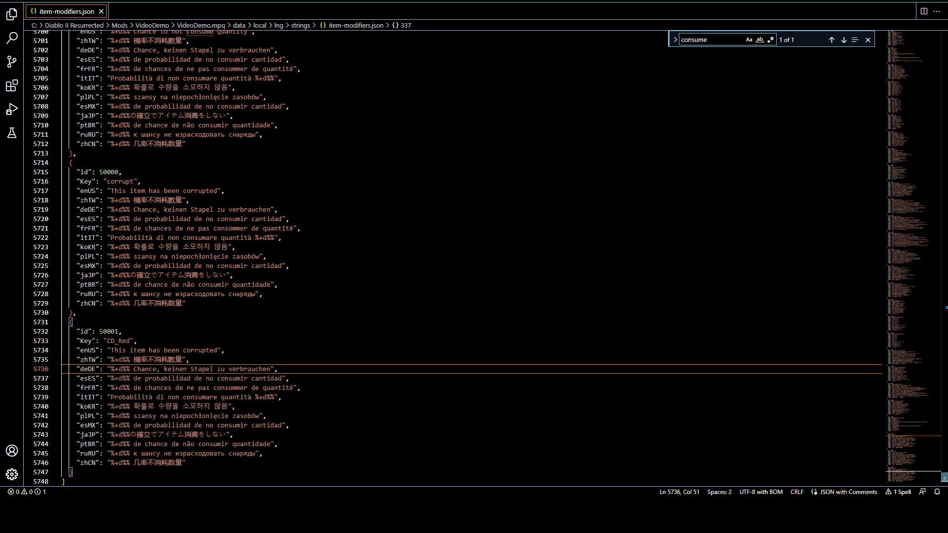
Replace the enUS text of the CD_Red entry with "Color Dye: Red"
scroll(251, 369, "down", 2)
left_click_drag(188, 414, 62, 310)
left_click_drag(138, 291, 124, 282)
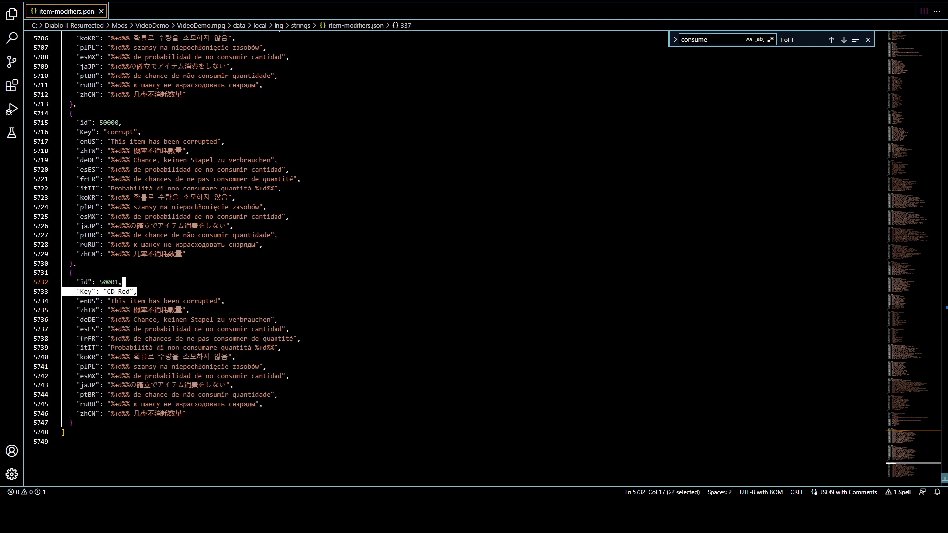
left_click_drag(218, 300, 115, 300)
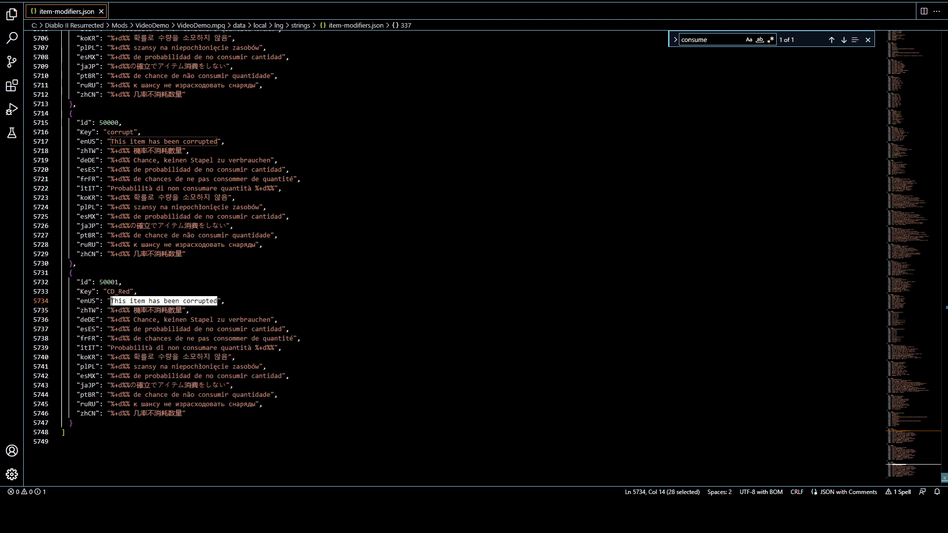
type("Color Dye: Red")
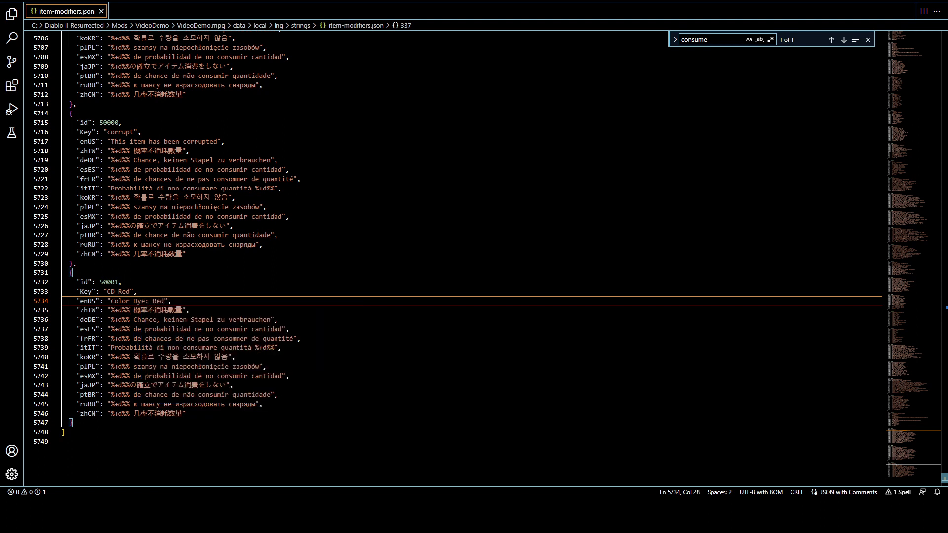
Reword the enUS text of the CD_Red entry to "Color Dyed: Red" and save item-modifiers.json
left_click(184, 293)
left_click(141, 301)
left_click(77, 263)
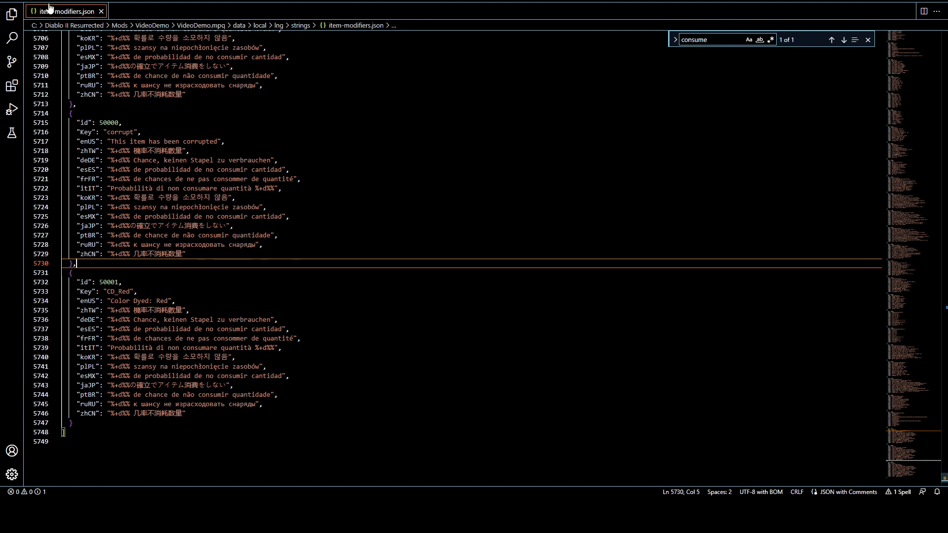
left_click(24, 1)
left_click(35, 156)
left_click(168, 300)
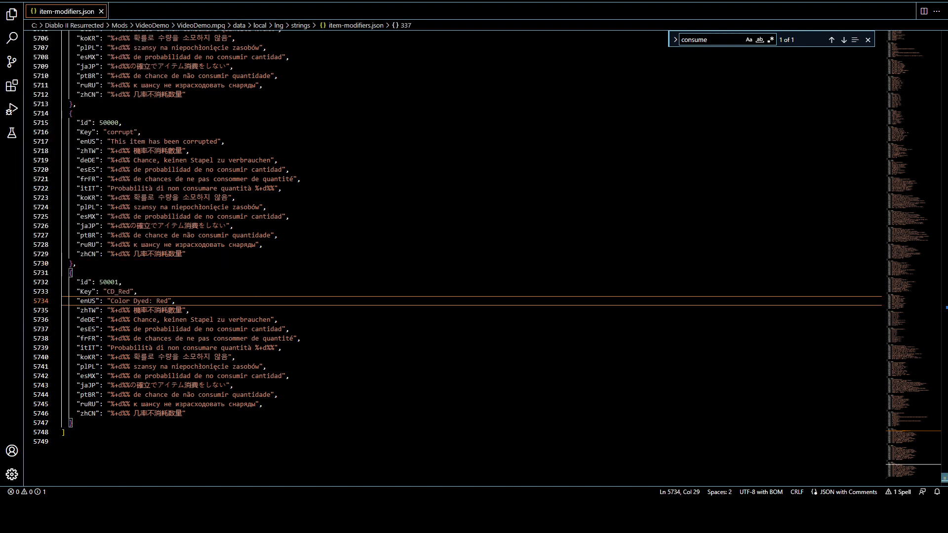
Switch to the Diablo II Resurrected folder and launch the game from the "D2R.exe - Mod 1" shortcut
left_click(425, 432)
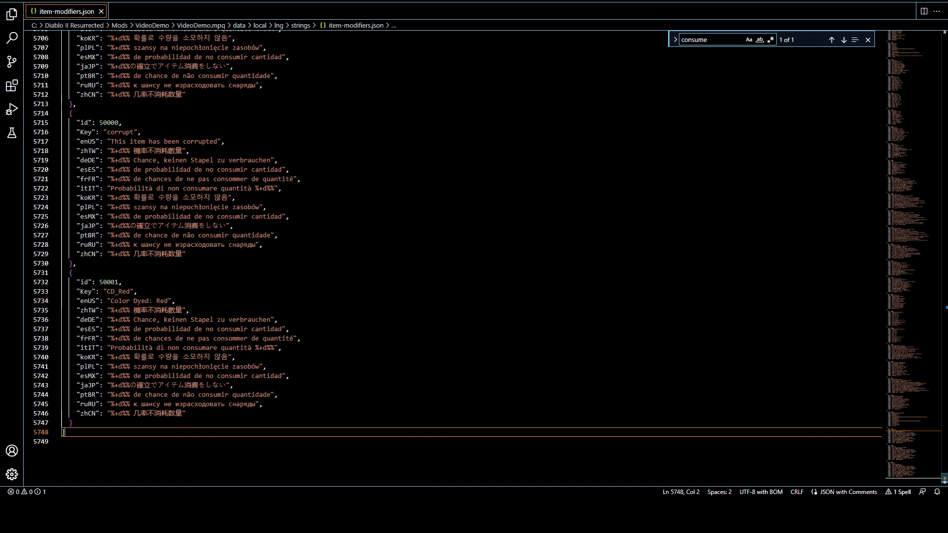
mouse_move(270, 518)
left_click(218, 451)
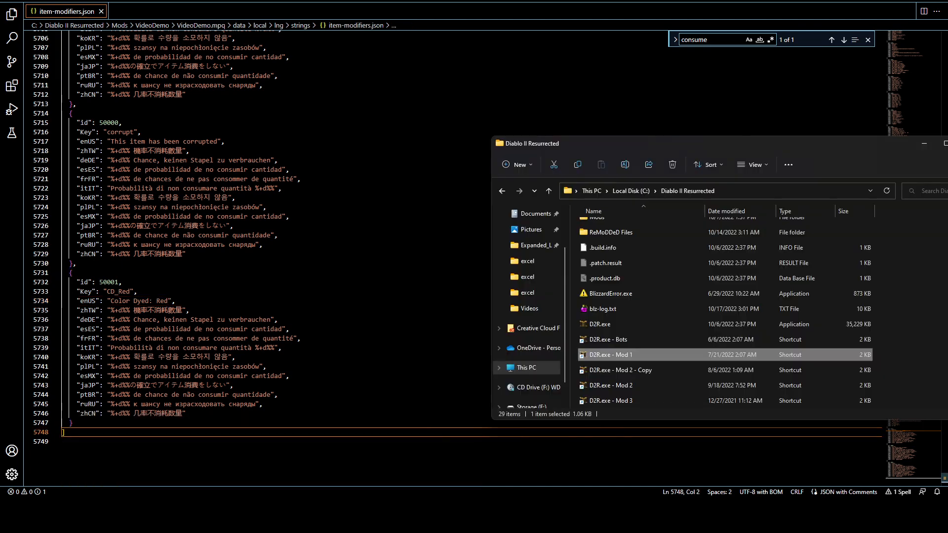
double_click(612, 354)
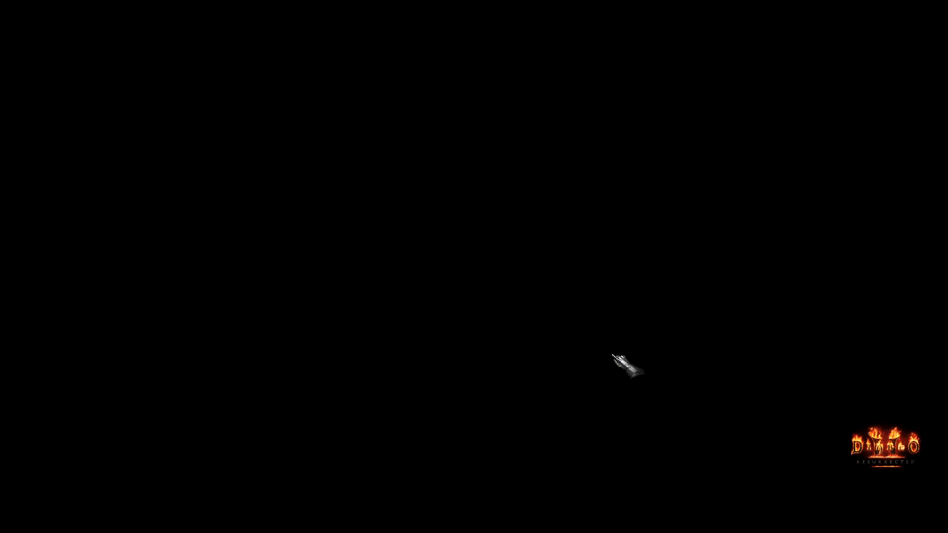
Load the offline level 99 Sorceress and inspect the equipped Ring Mail's description in the inventory
key("space")
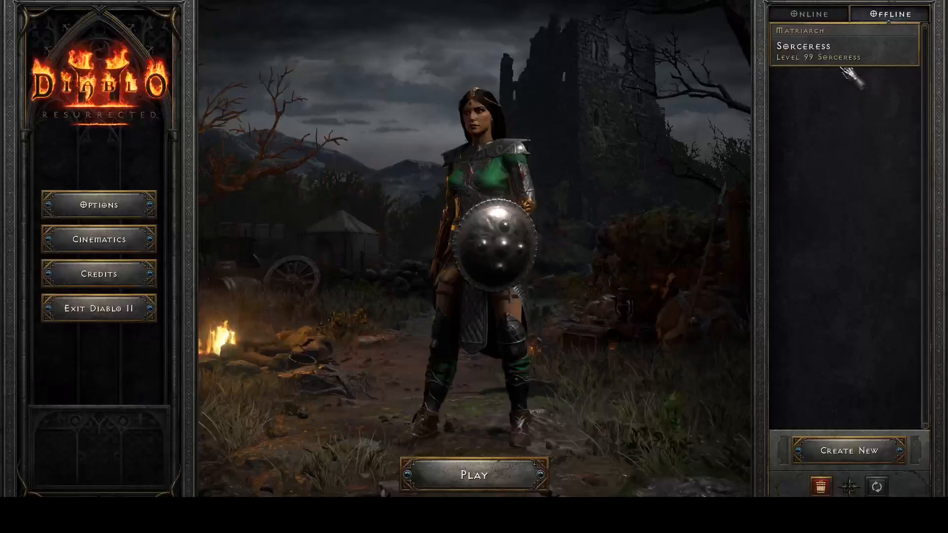
double_click(833, 48)
left_click(457, 209)
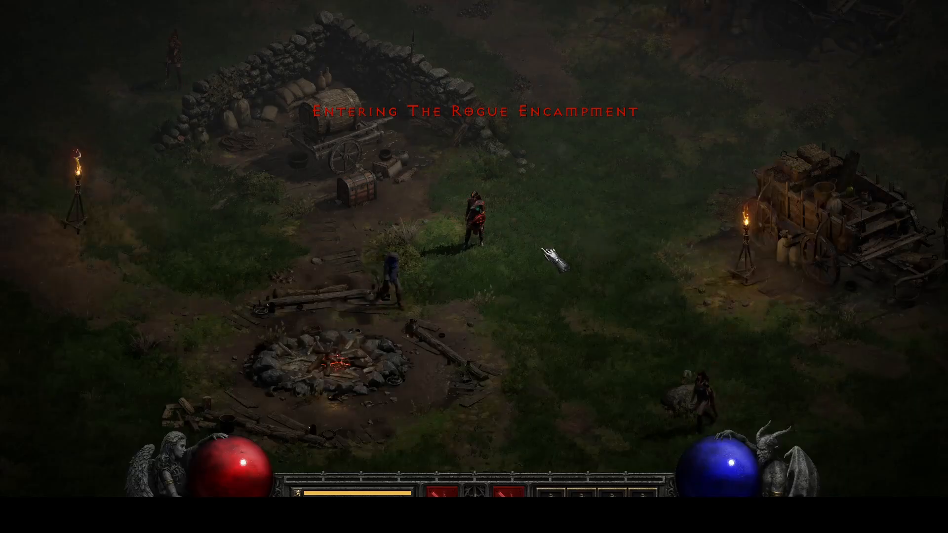
left_click(555, 258)
key("i")
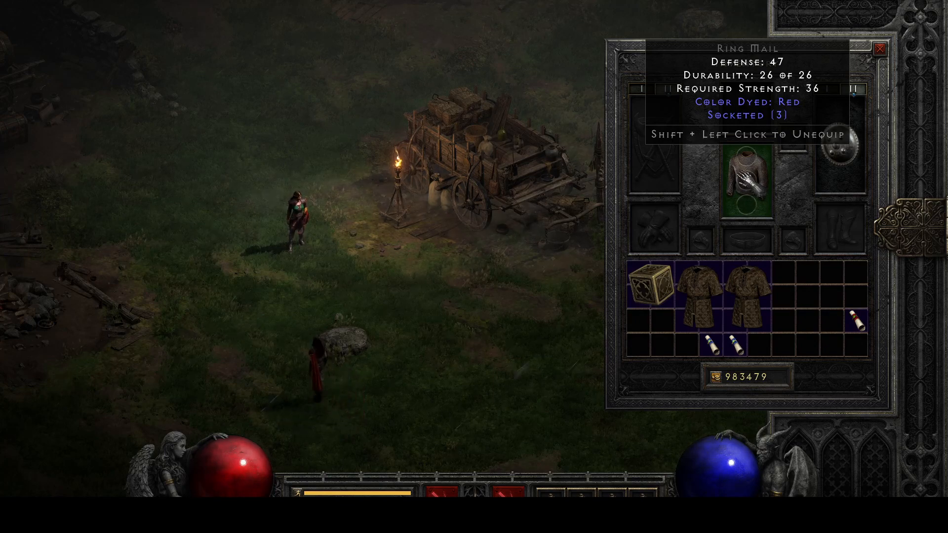
Switch to cubemain.txt in AFJ Sheet and clone the ColorDye-Red recipe in row 157 once
key("alt+Tab")
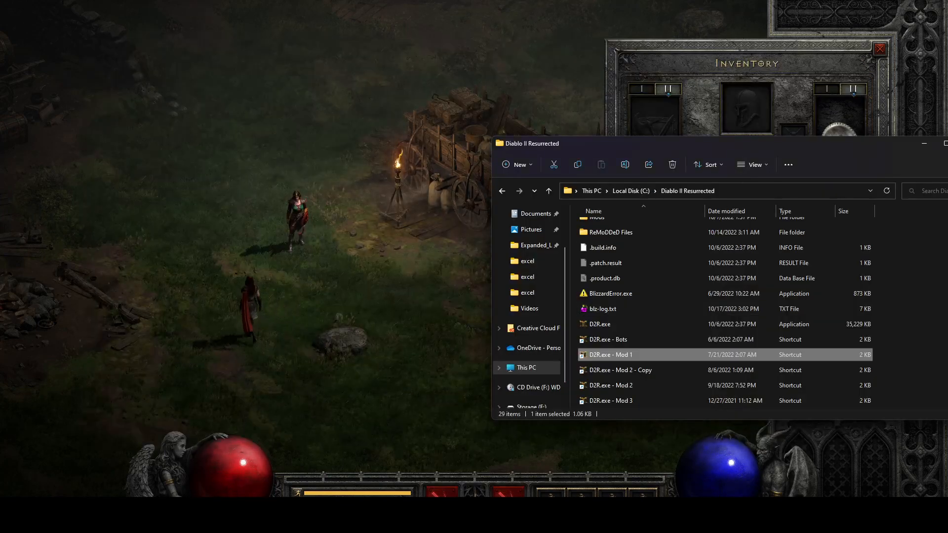
left_click(344, 515)
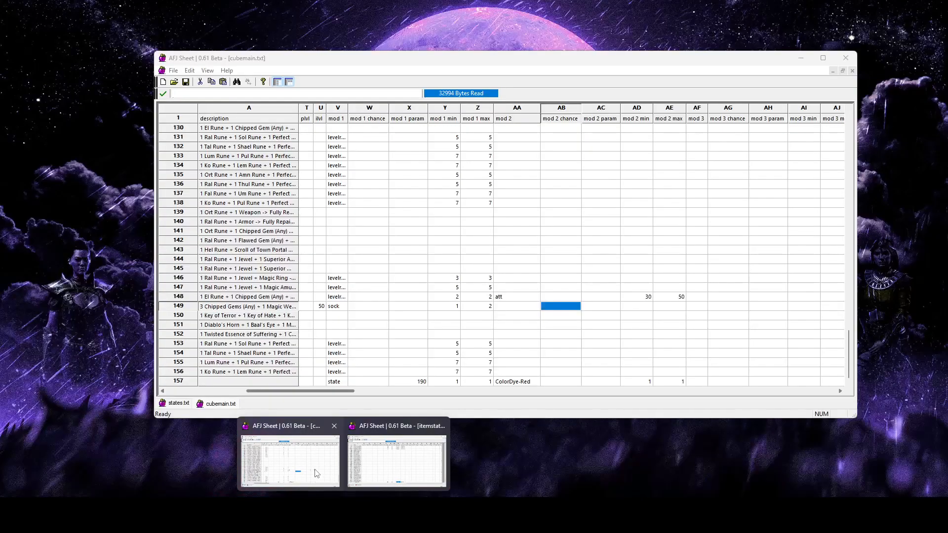
left_click(317, 472)
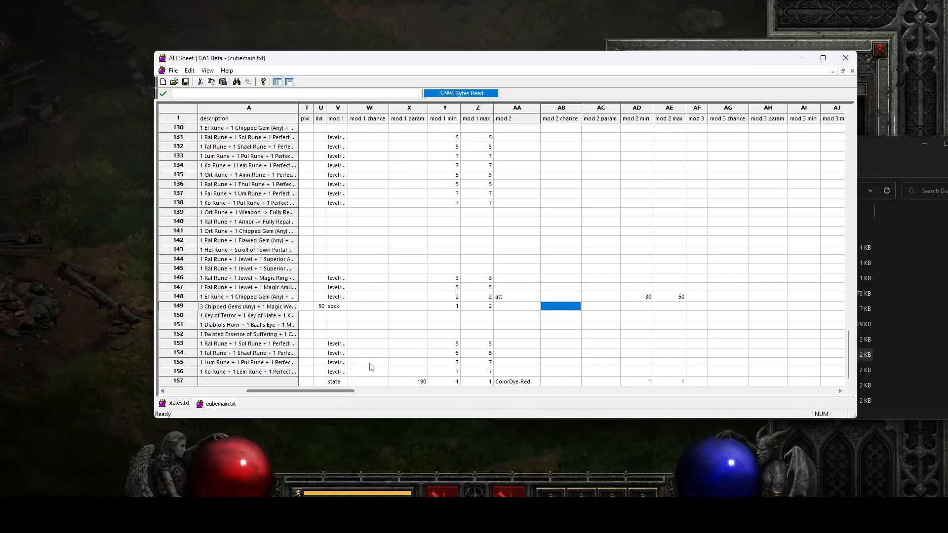
mouse_move(342, 392)
left_mouse_down()
mouse_move(257, 403)
mouse_move(347, 391)
mouse_move(339, 390)
left_mouse_up()
left_click(346, 382)
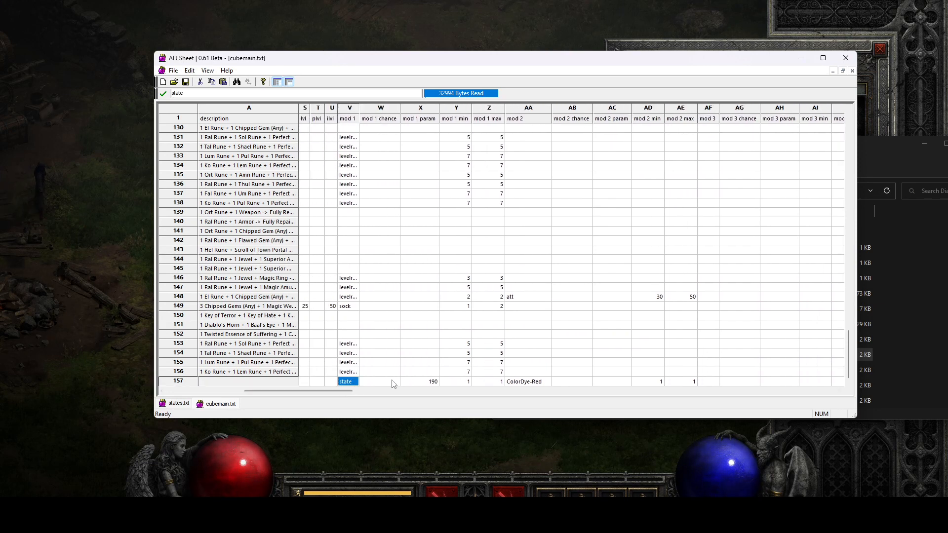
left_click(185, 381)
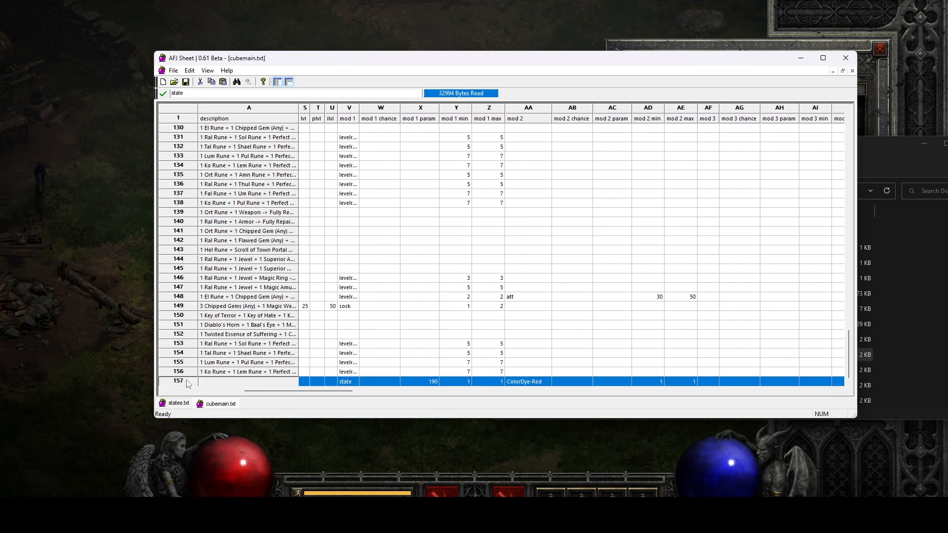
right_click(193, 381)
mouse_move(292, 272)
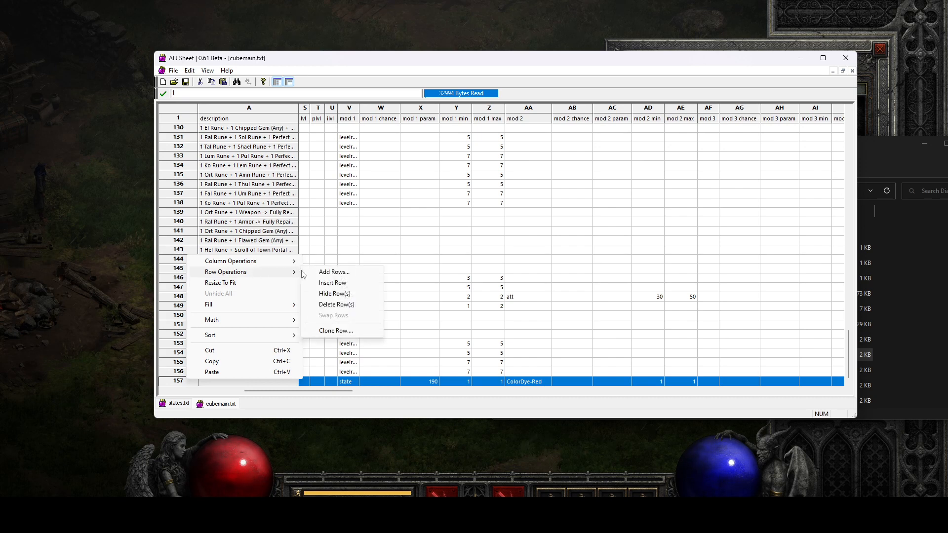
left_click(336, 331)
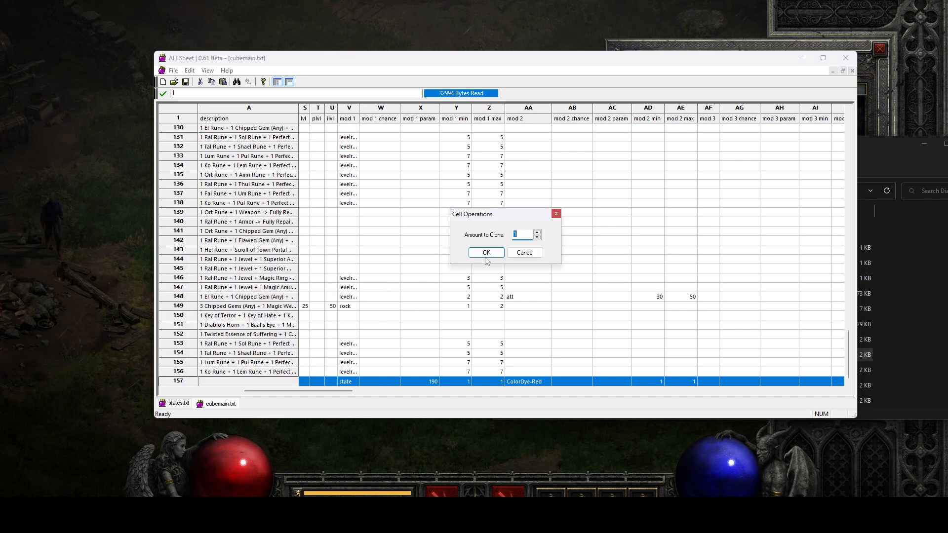
key("Return")
Set mod 1 min and mod 1 max of the cloned recipe in row 158 to -1
left_click(422, 384)
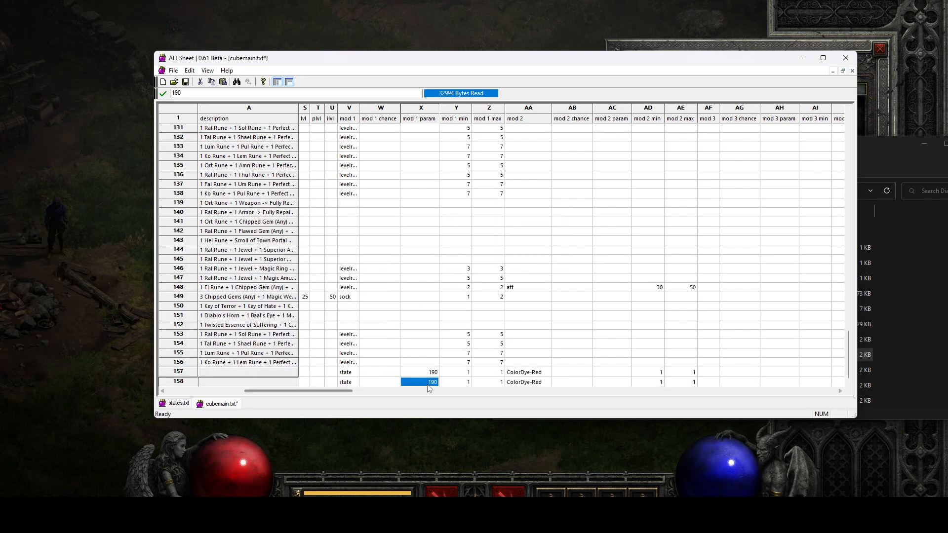
left_click(350, 383)
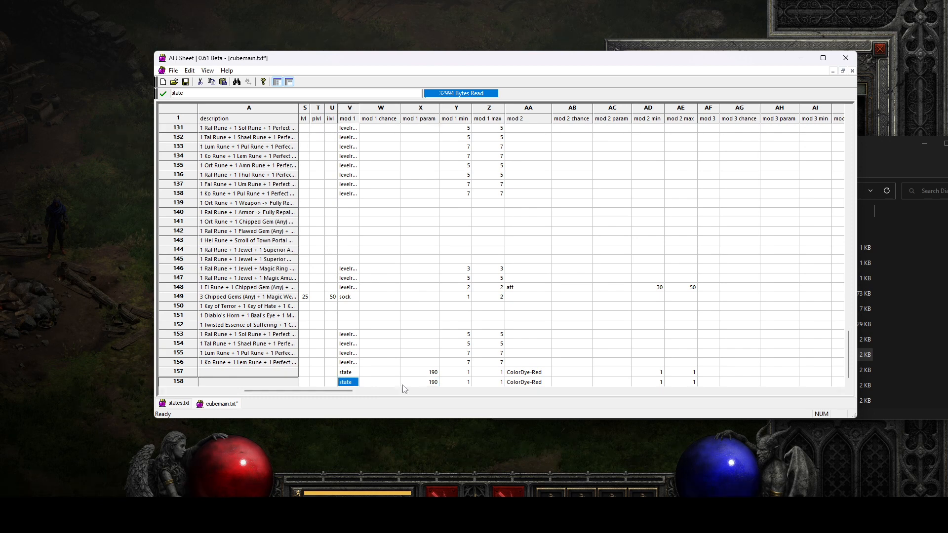
left_click(464, 384)
left_click(465, 383)
type("0")
key("Tab")
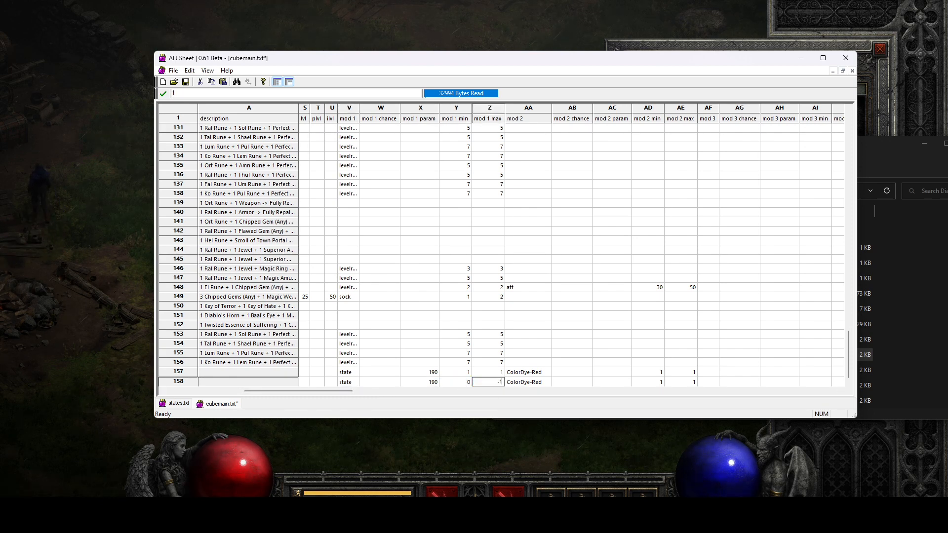
left_click(466, 383)
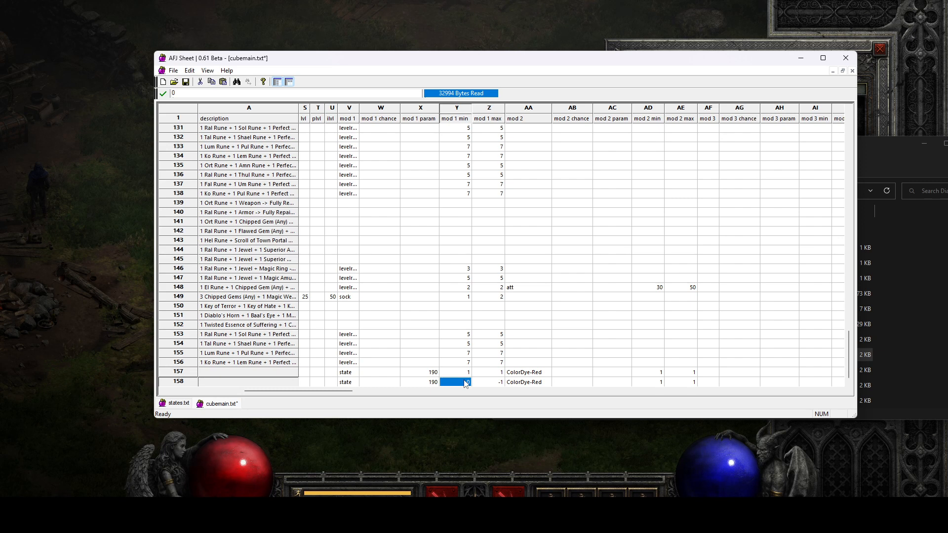
type("-1")
left_click(428, 336)
left_click(434, 384)
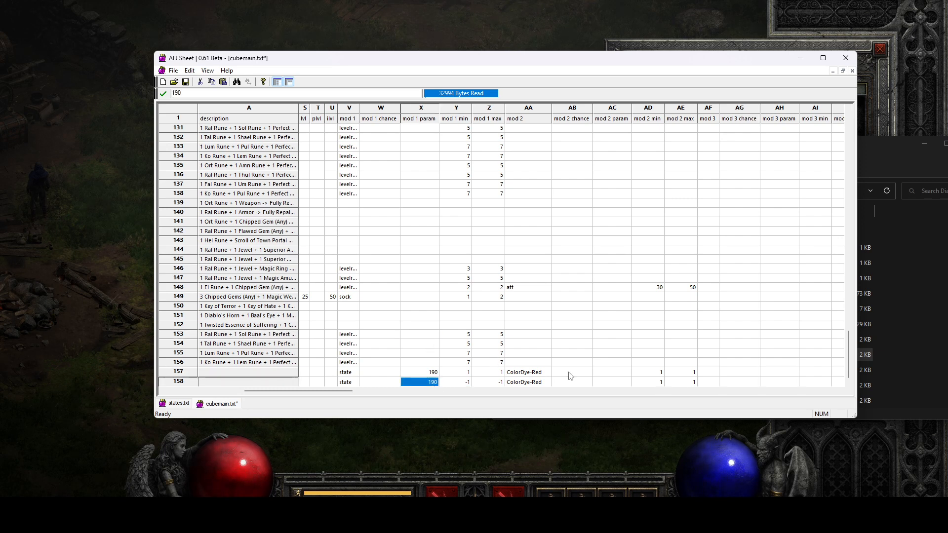
Set mod 2 min and mod 2 max of the ColorDye-Red modifier in row 158 to -1
left_click(646, 383)
type("-1")
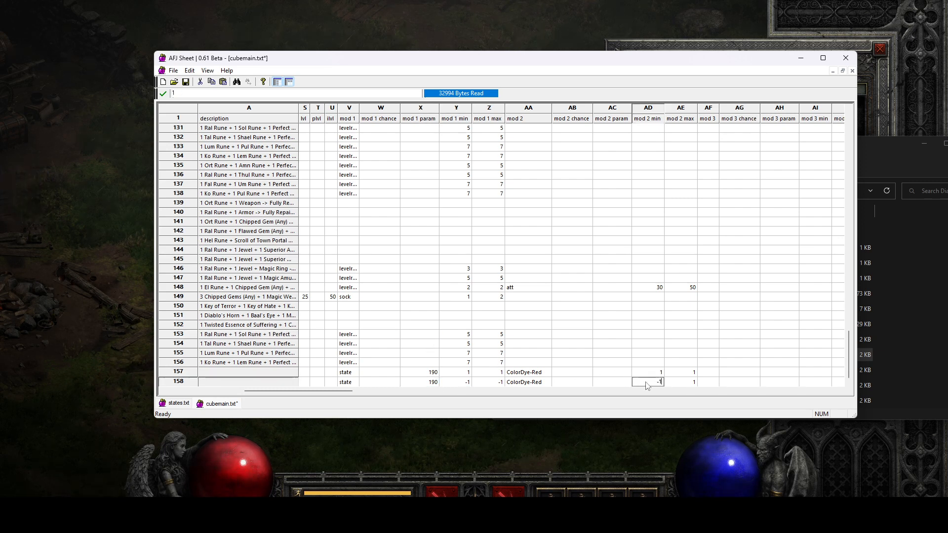
key("Tab")
type("-1")
left_click(597, 318)
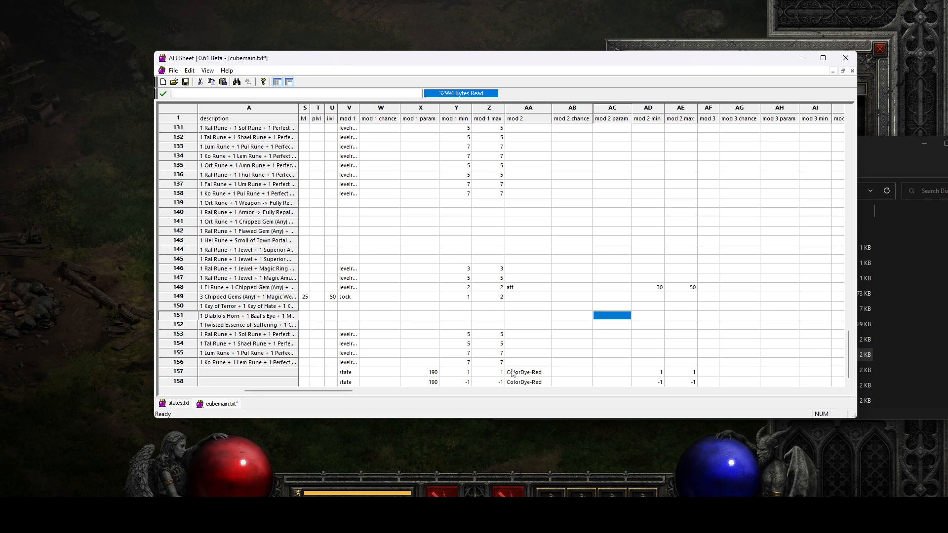
Add state as mod 3 of row 158 with a mod 3 param of 191
left_click(346, 383)
left_click(542, 383)
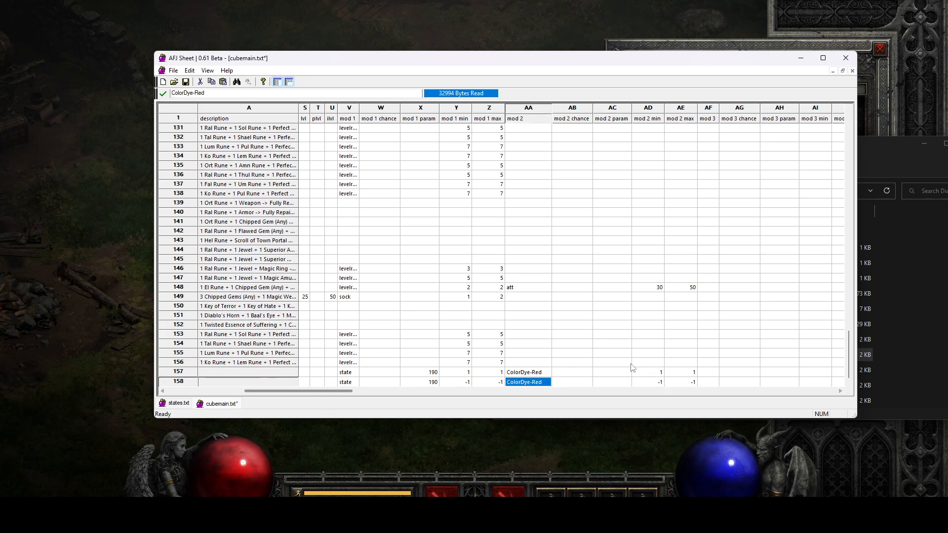
left_click(706, 383)
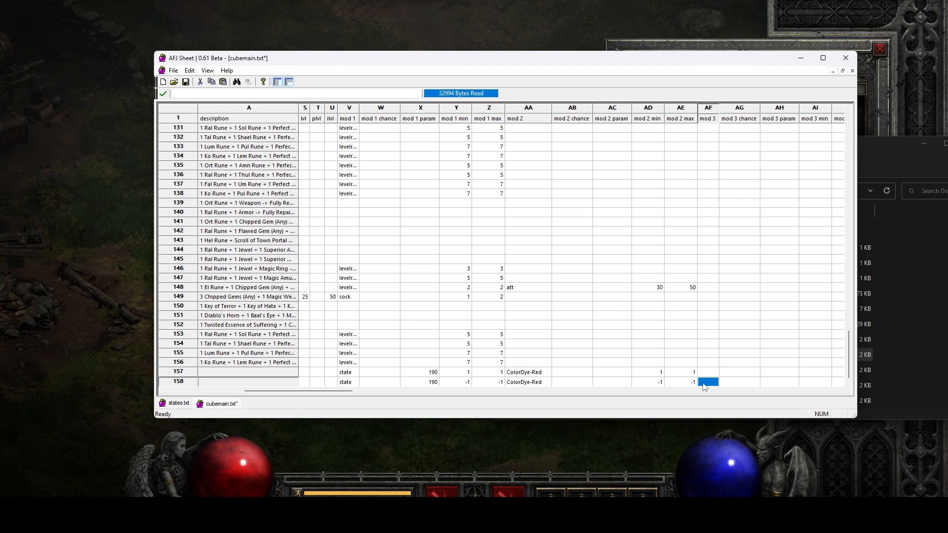
type("sta")
key("Tab")
key("Tab")
left_click(352, 383)
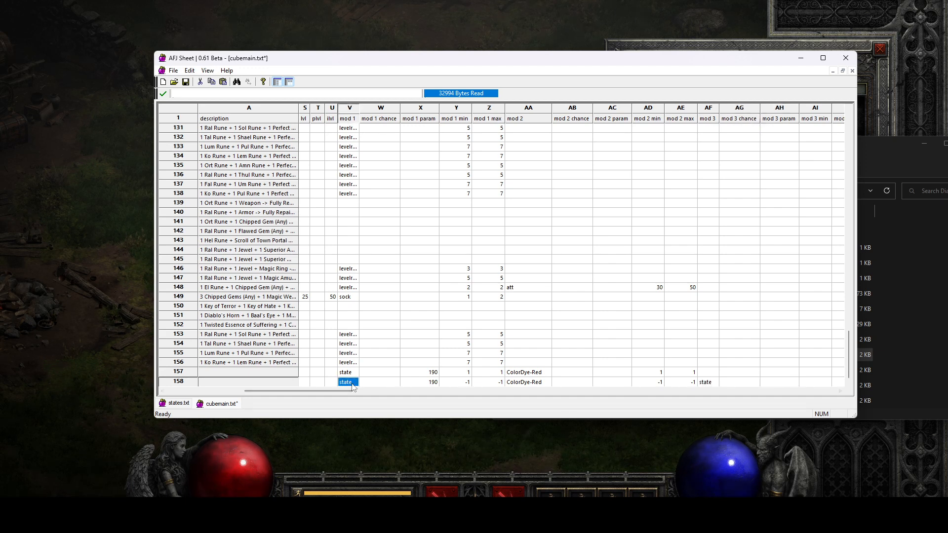
left_click_drag(433, 384, 782, 386)
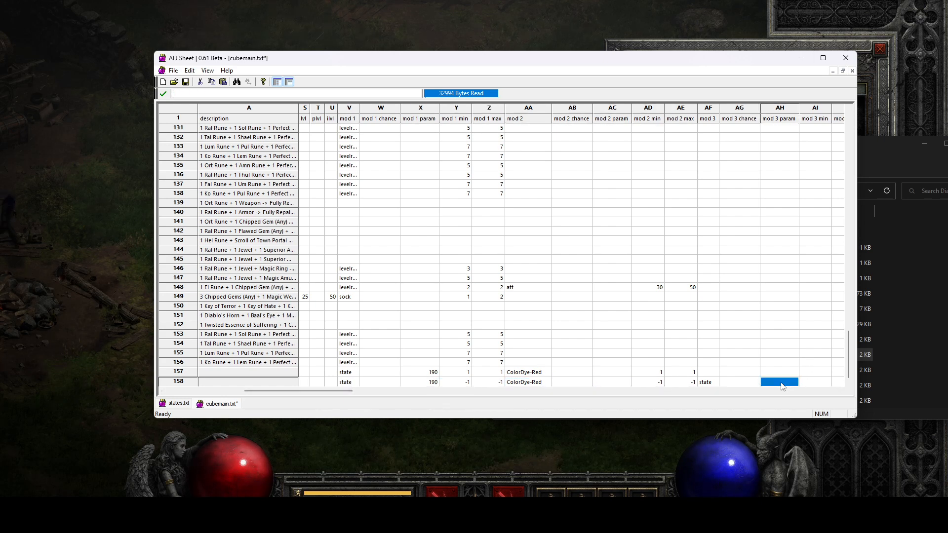
type("191")
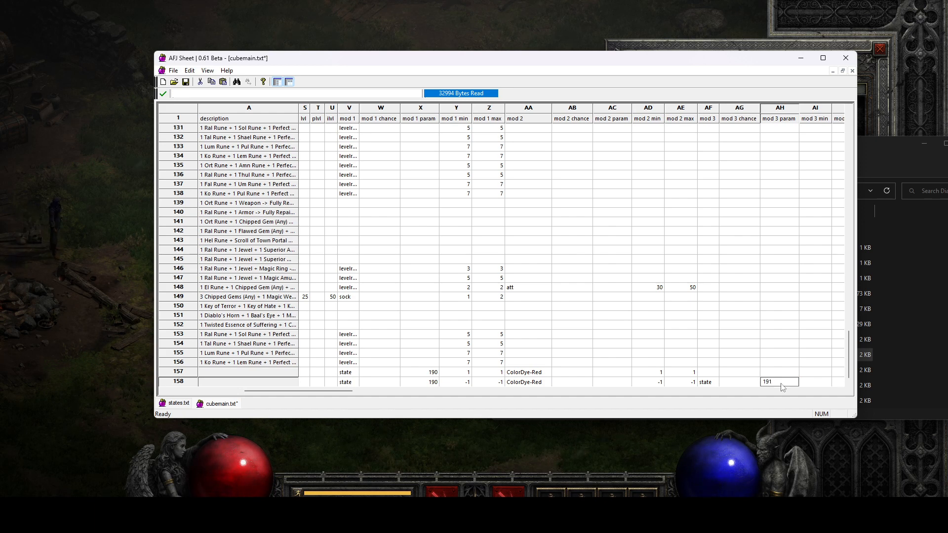
Set mod 3 min and mod 3 max of row 158 to 1
left_click(812, 384)
type("1")
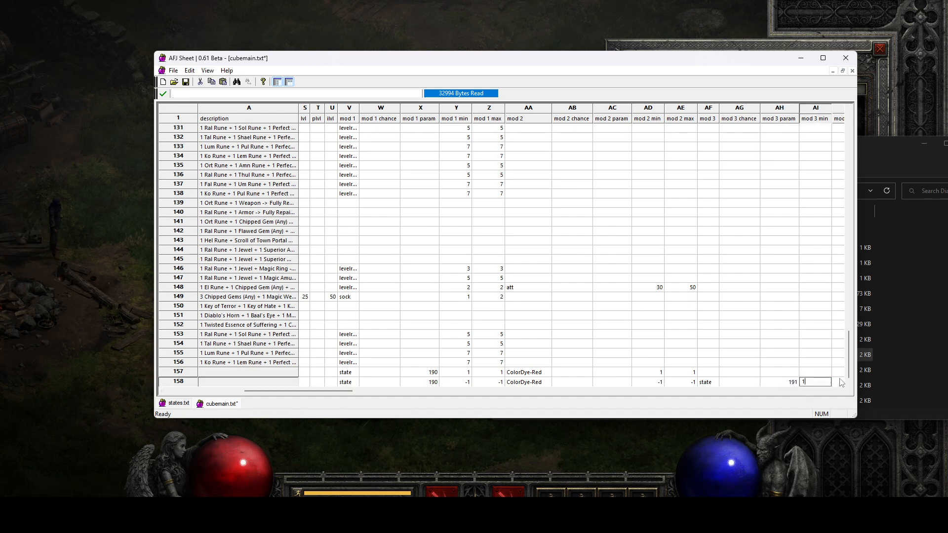
left_click(842, 382)
type("1")
left_click(822, 353)
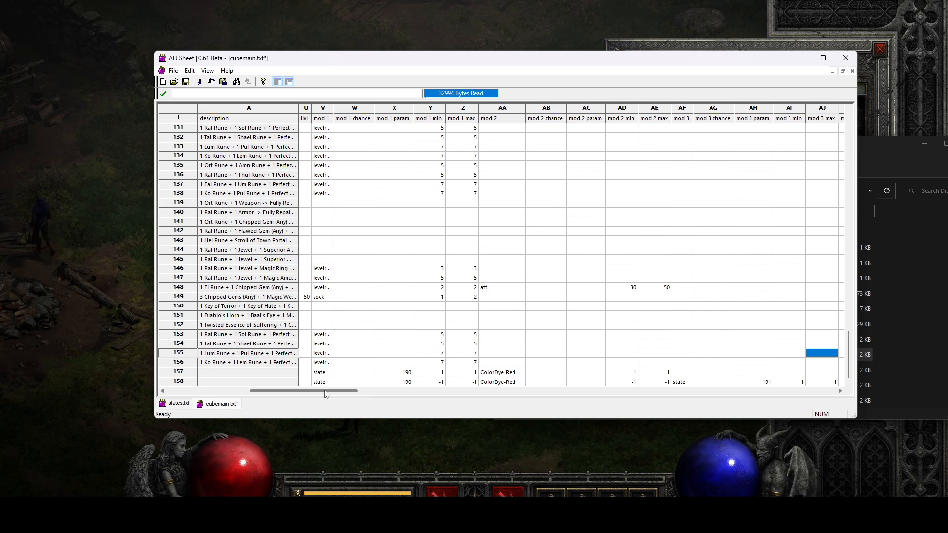
Add ColorDye-Green as mod 4 of row 158, with mod 4 min and mod 4 max set to 1
left_click_drag(324, 394, 384, 394)
left_click(543, 382)
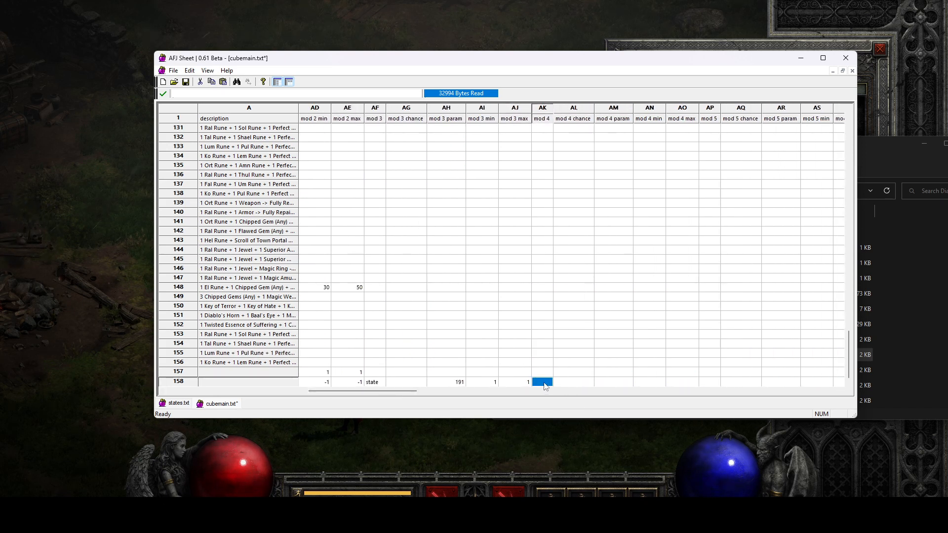
type("Color")
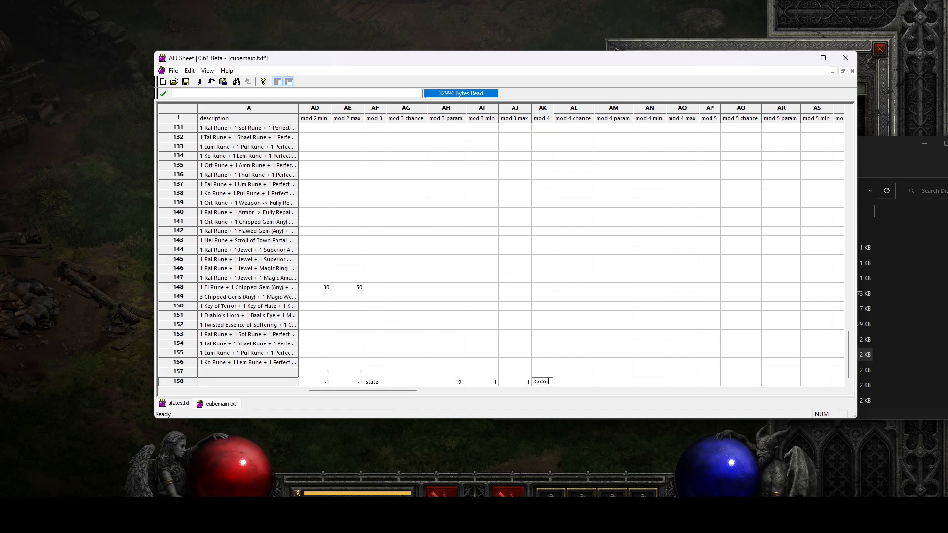
type("Dye-Green")
key("Tab")
key("Tab")
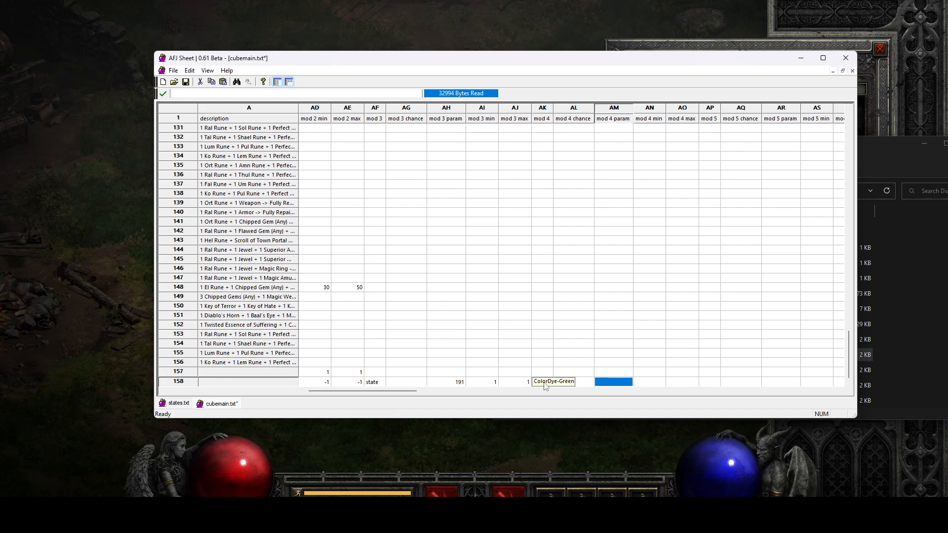
key("Tab")
type("1")
key("Tab")
type("1")
left_click(684, 328)
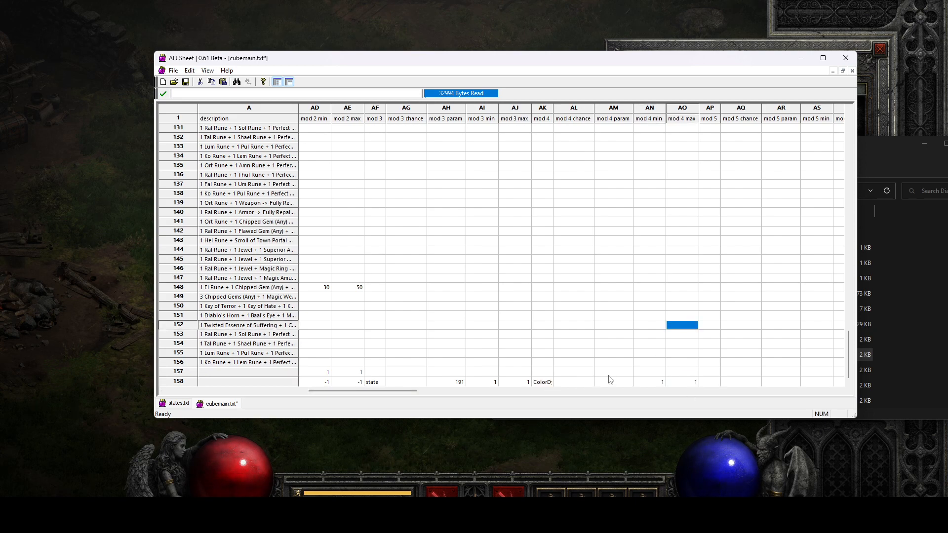
Review the row 158 recipe's modifiers from mod 1 to mod 4 and its input columns
left_click_drag(392, 401, 324, 400)
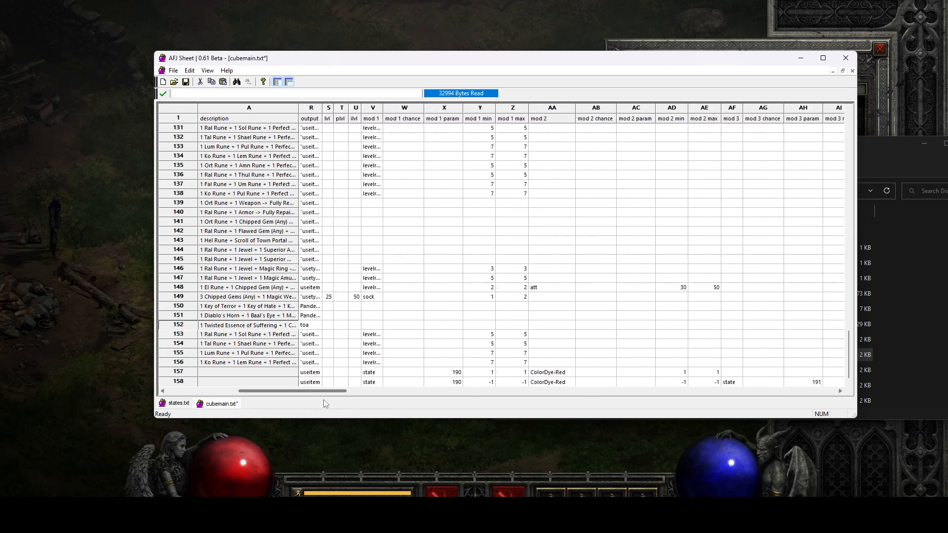
left_click(435, 381)
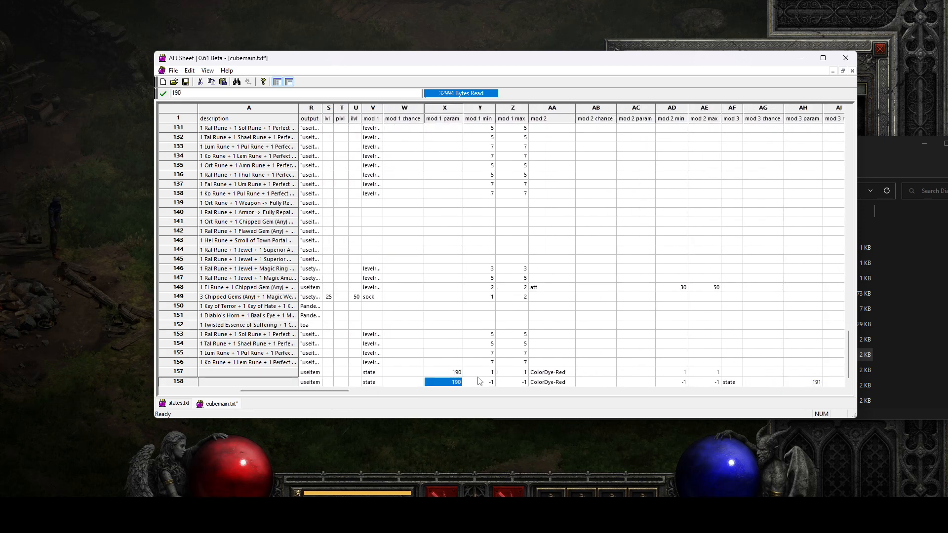
left_click_drag(319, 391, 379, 391)
left_click(553, 381)
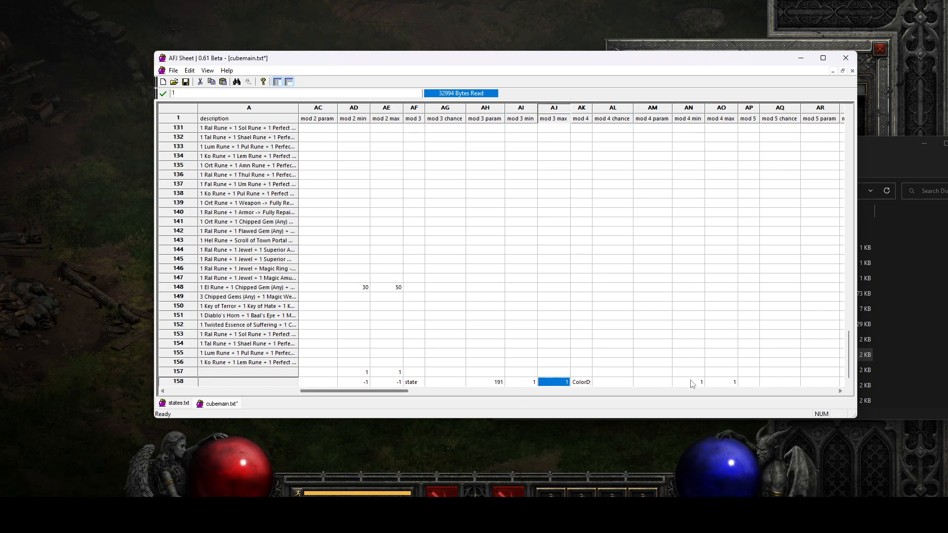
left_click(689, 381)
left_click_drag(349, 391, 141, 389)
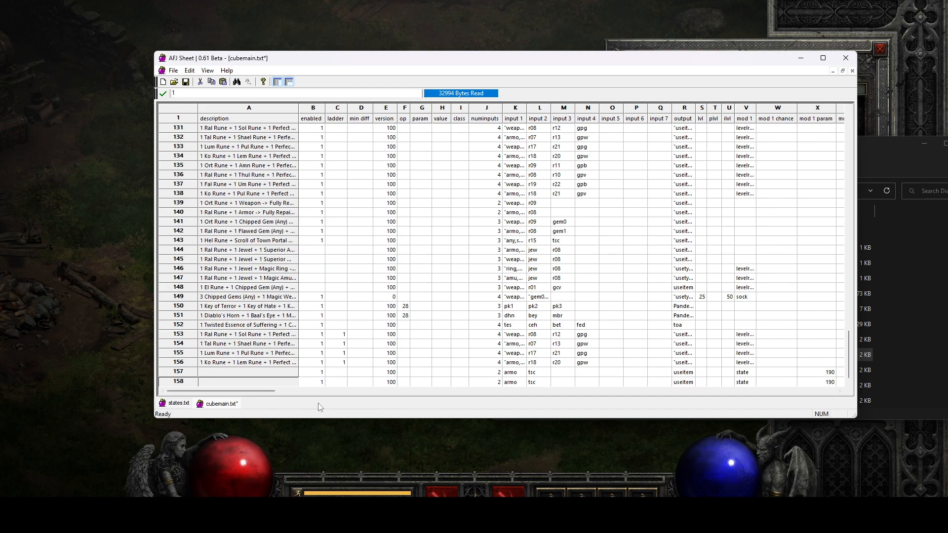
Examine the op, param and value columns for the recipes in rows 157 and 158, along with their inputs and mod 1 param
left_click(405, 374)
left_click(418, 111)
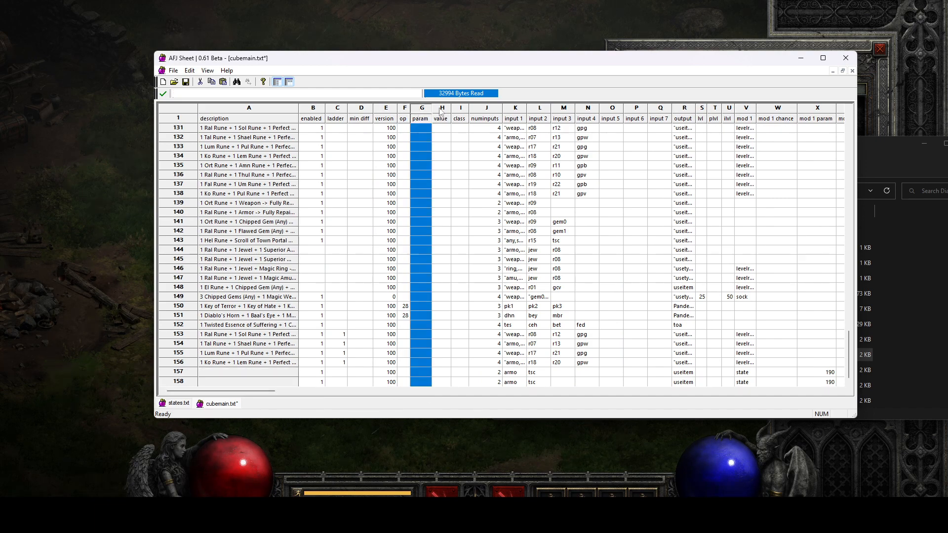
left_click(442, 110)
left_click(421, 372)
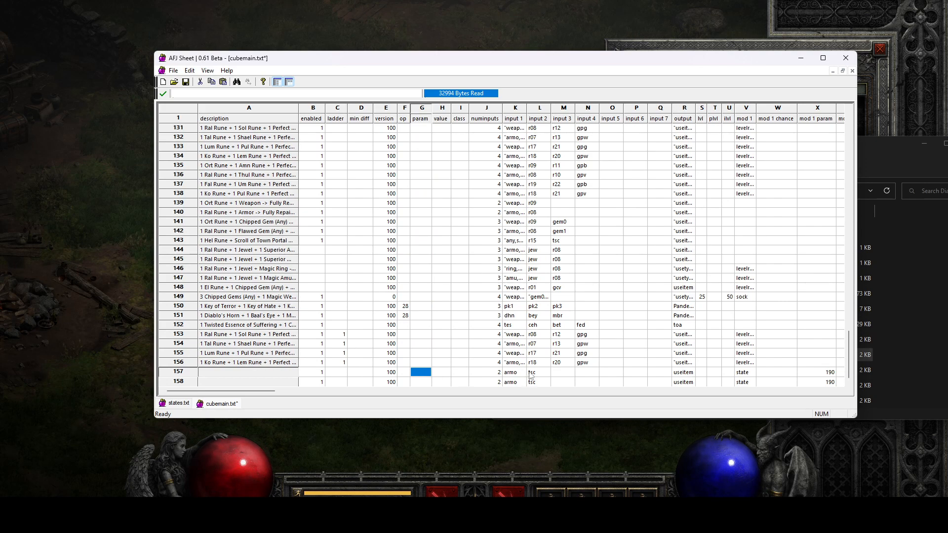
left_click(530, 373)
left_click(771, 366)
left_click(821, 375)
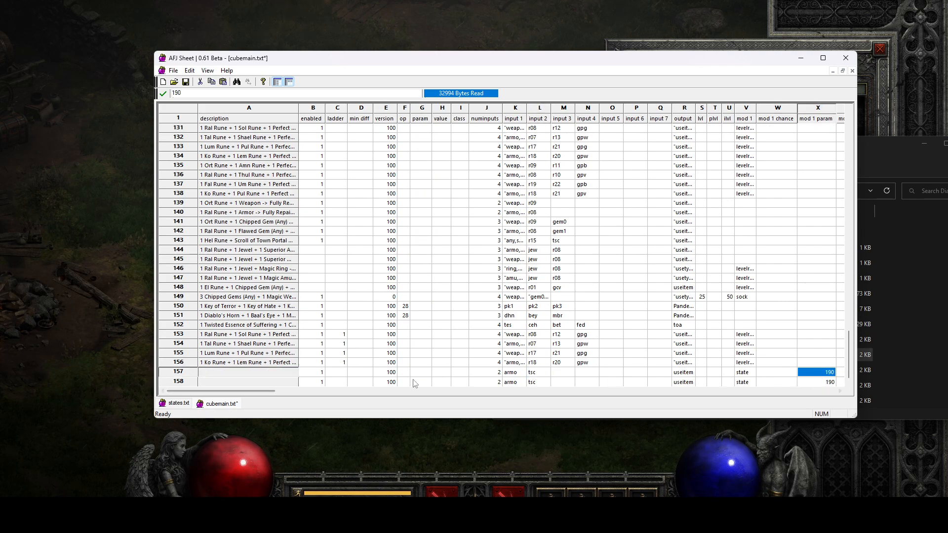
left_click(405, 376)
left_click(612, 382)
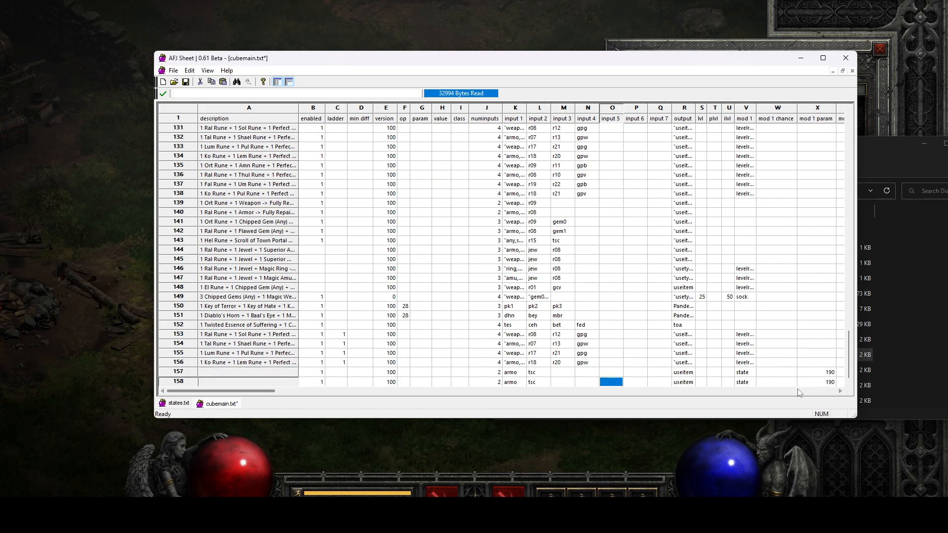
left_click(701, 372)
mouse_move(232, 391)
left_mouse_down()
mouse_move(305, 393)
mouse_move(232, 392)
left_mouse_up()
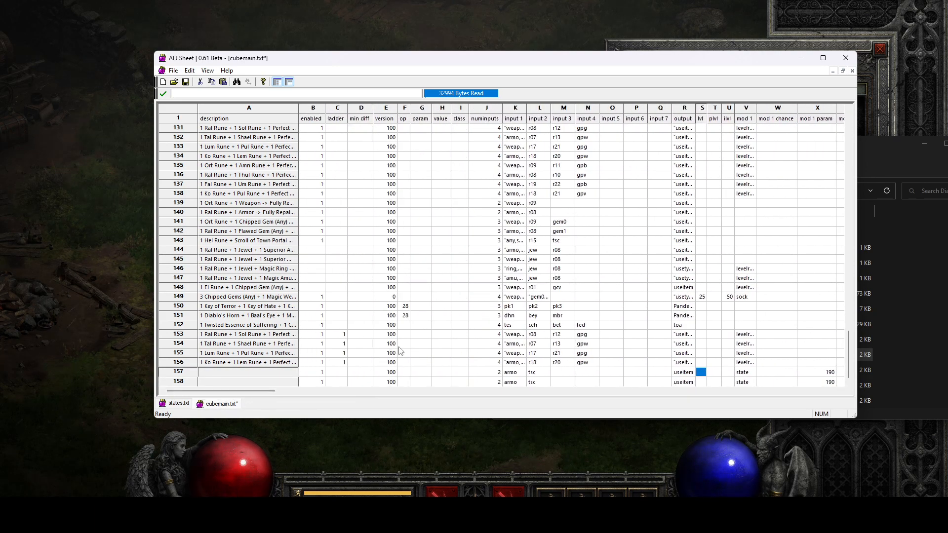
left_click(480, 306)
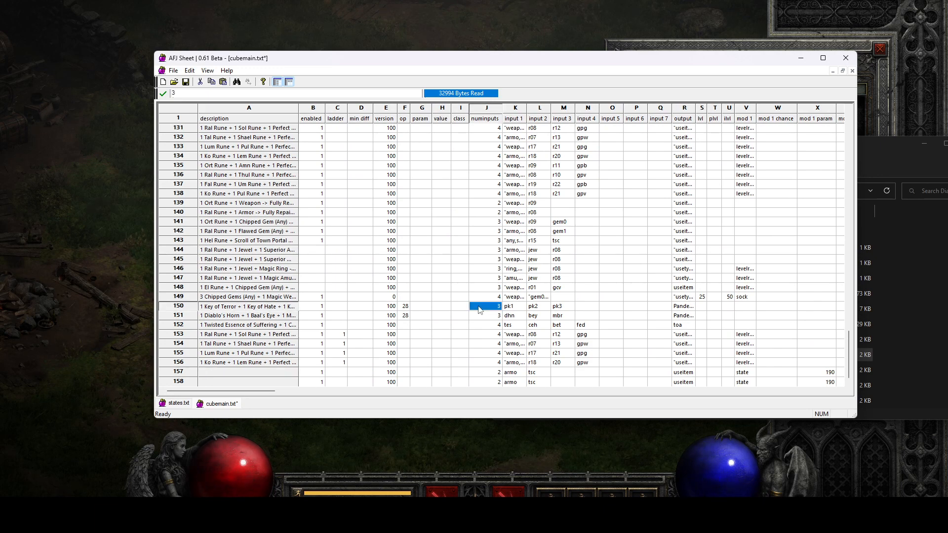